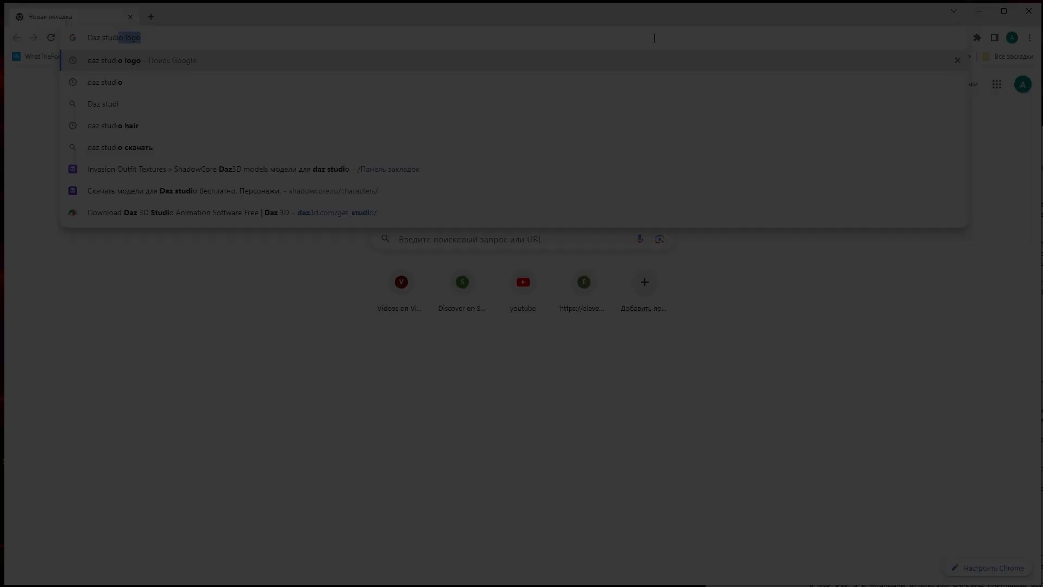
Search the web for "daz studio" and open the official Daz 3D site from the results.
key(Return)
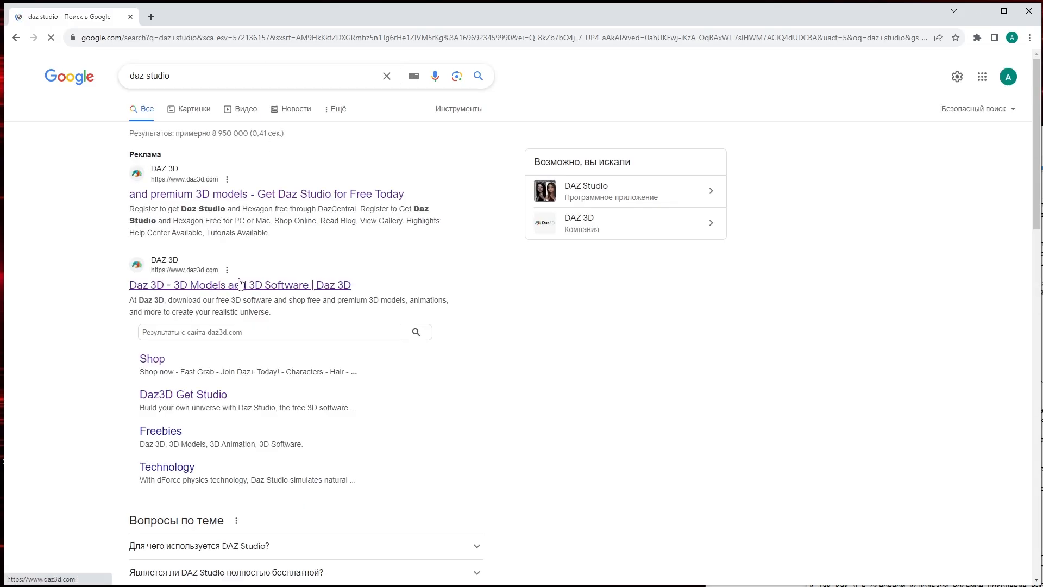
click(236, 294)
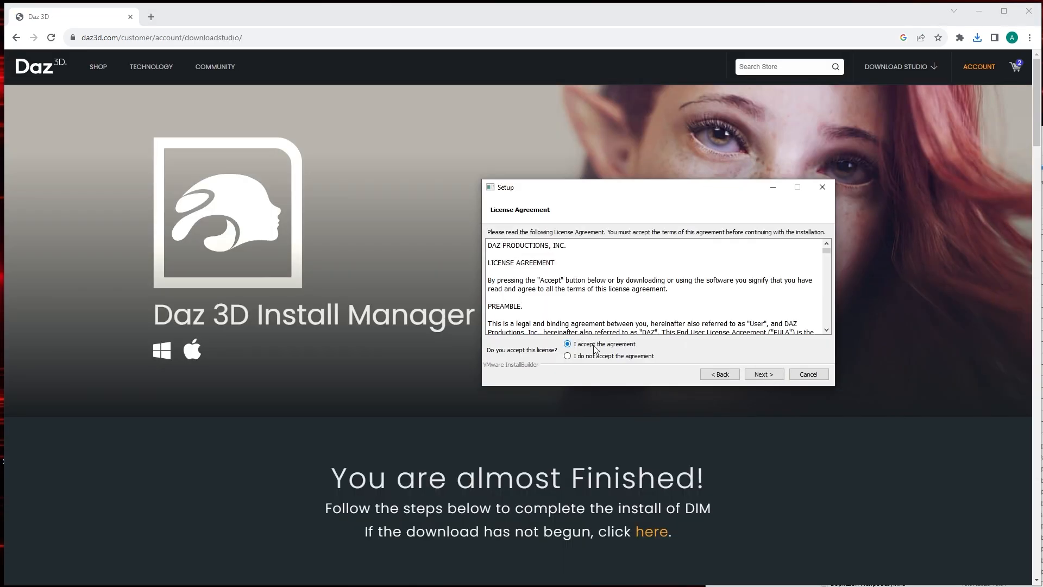
Continue past the accepted license in Install Manager setup and start the default install queue for DAZ Studio's components.
click(762, 374)
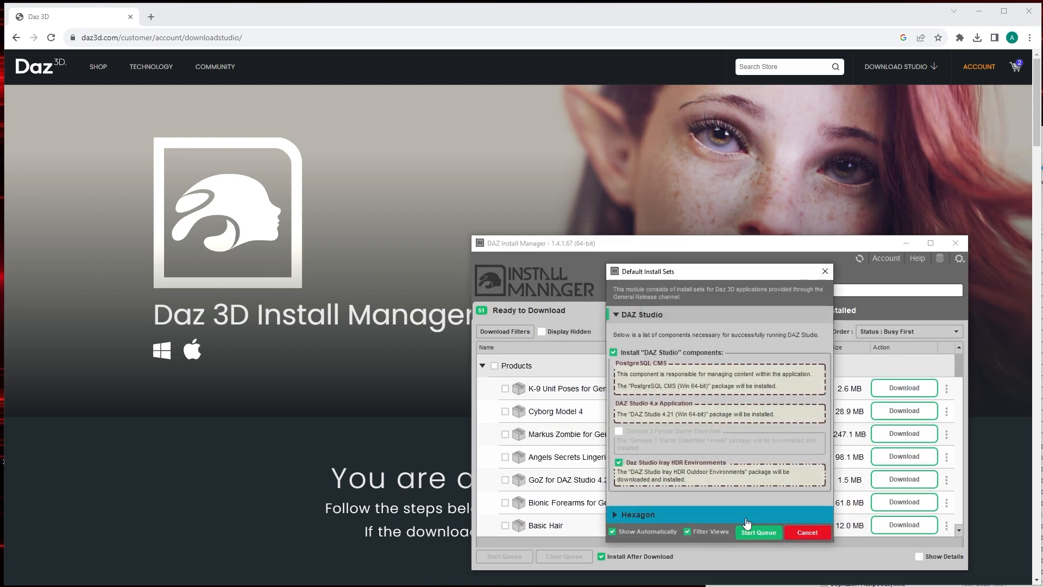
click(758, 532)
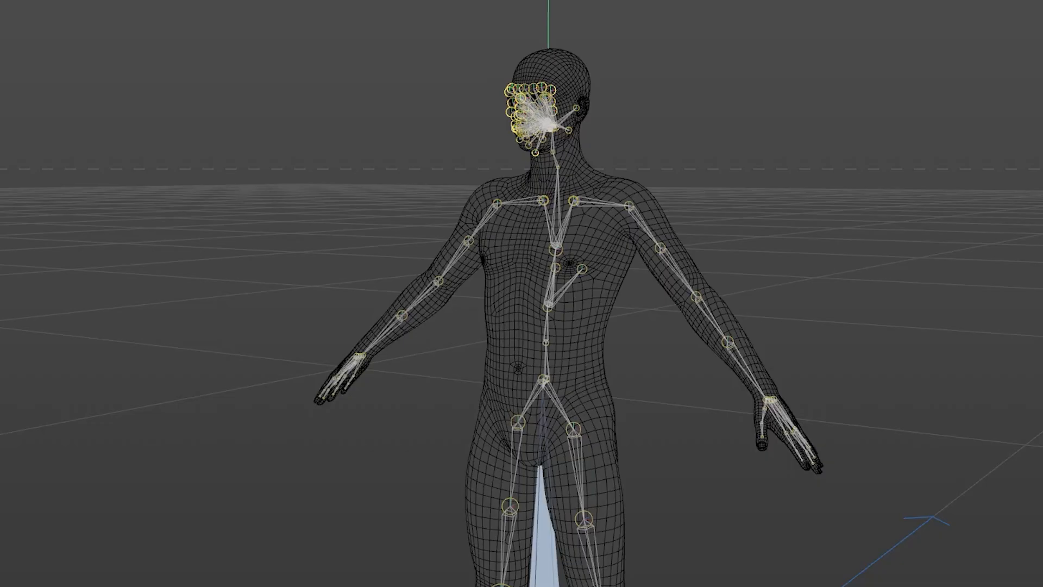
Raise one arm of the rigged character by rotating its shoulder joint about 38°.
click(548, 306)
click(555, 248)
click(573, 201)
click(659, 248)
drag(692, 158, 661, 93)
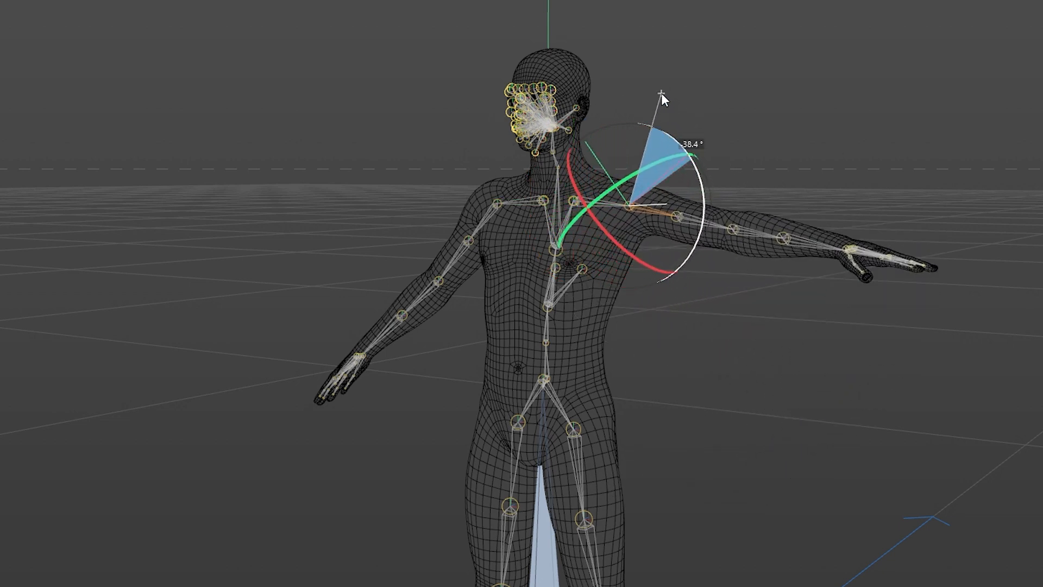
Select the head joint of the rigged character and inspect its facial bones up close.
click(553, 152)
mouse_move(524, 87)
mouse_down()
mouse_move(504, 113)
mouse_move(550, 71)
mouse_move(532, 93)
mouse_up()
scroll(532, 92, up, 10)
mouse_move(506, 271)
alt+mouse_down()
mouse_move(696, 255)
mouse_move(530, 271)
mouse_move(500, 264)
alt+mouse_up()
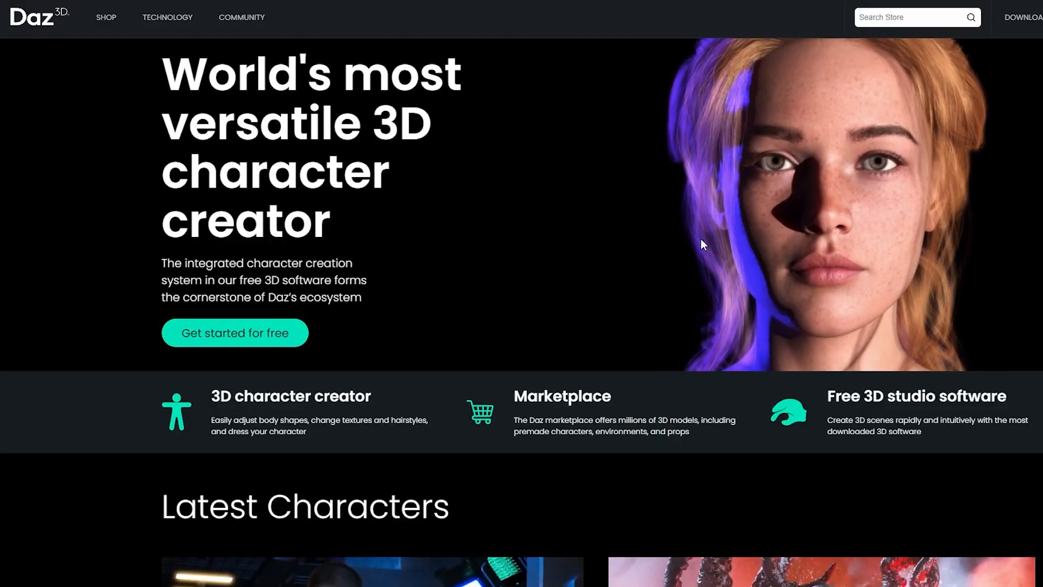
Browse the Characters category in the Daz 3D shop.
click(114, 18)
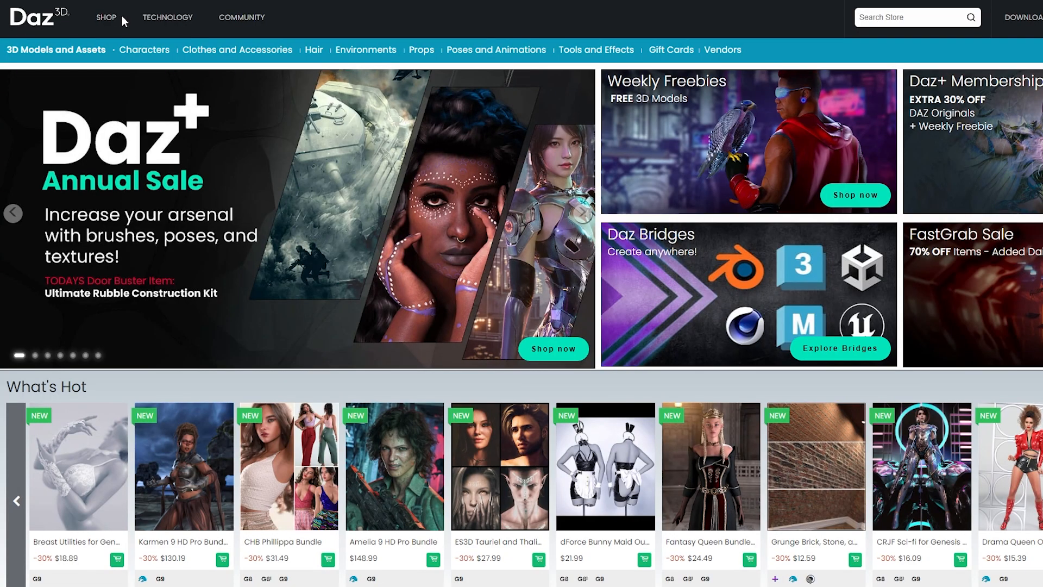
click(145, 50)
scroll(816, 353, down, 7)
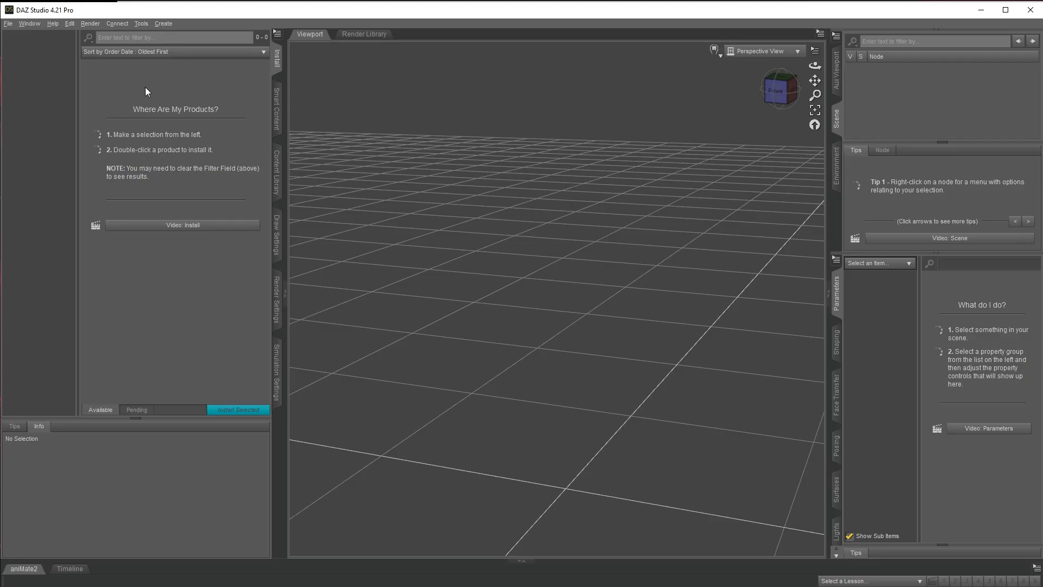
In DAZ Studio, load the Genesis 8 Basic Male figure from My DAZ 3D Library > People > Genesis 8 Male in the Content Library.
click(278, 132)
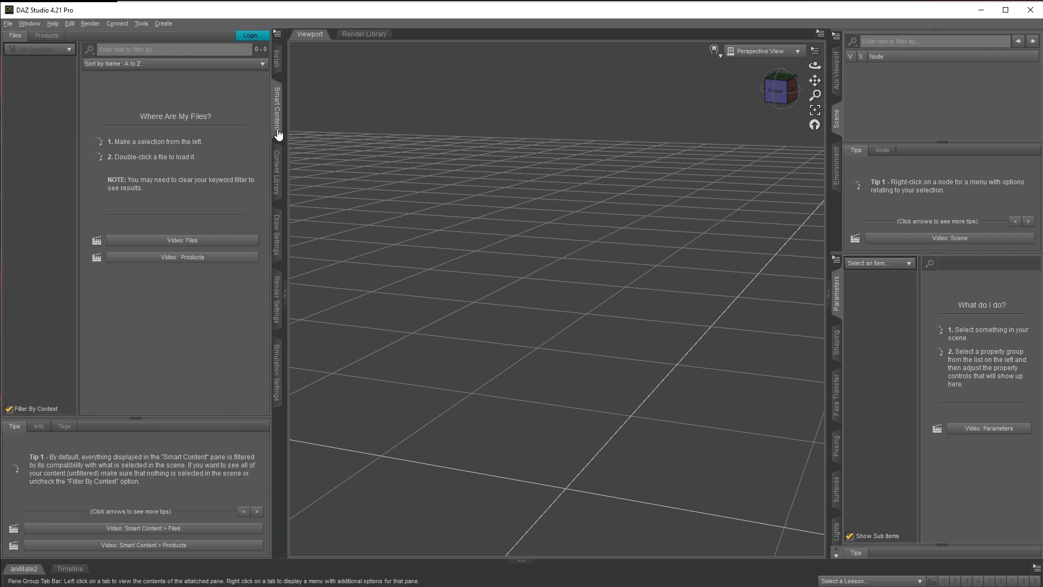
click(281, 165)
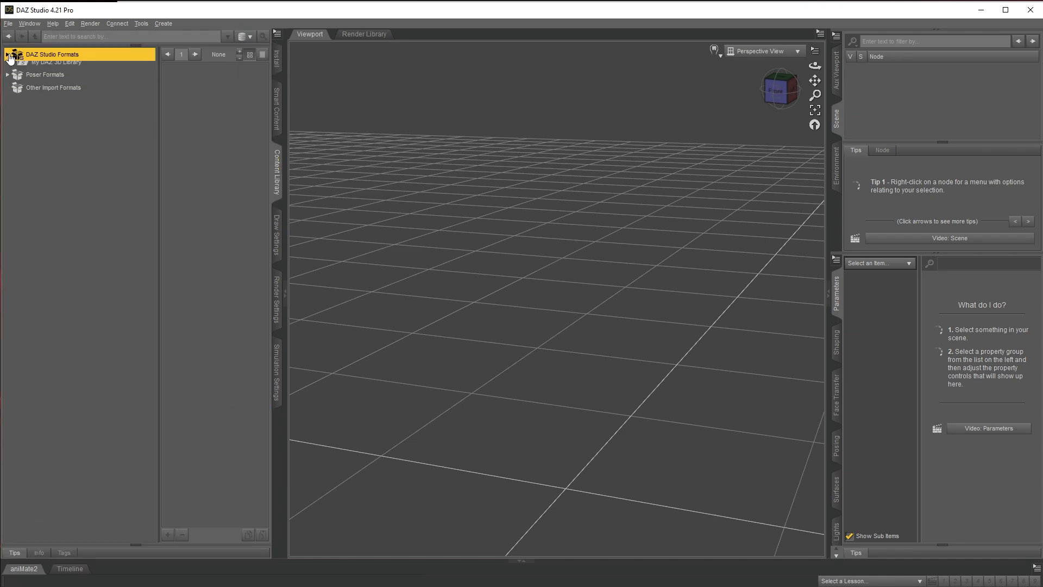
click(13, 80)
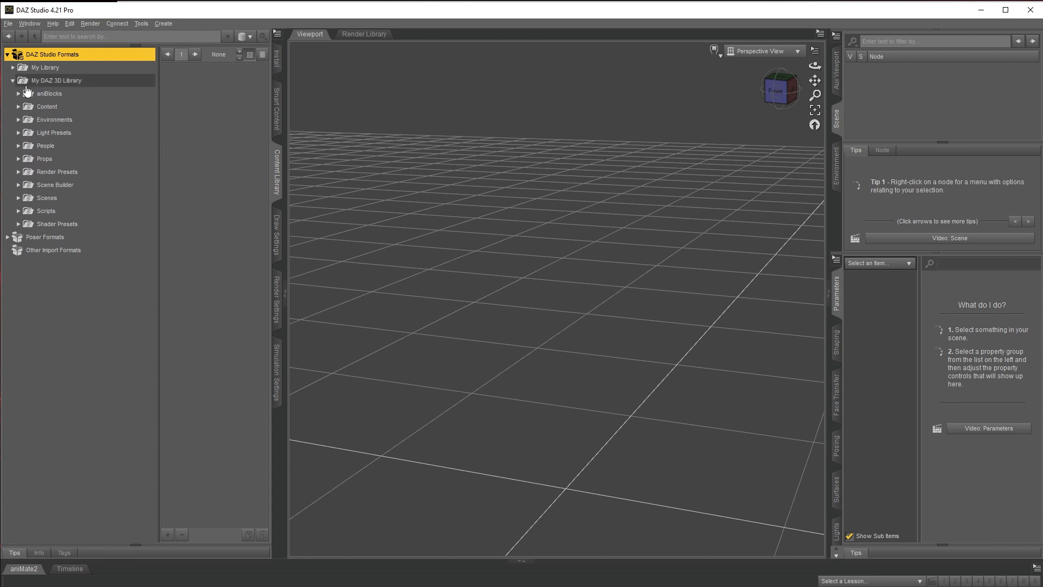
click(22, 150)
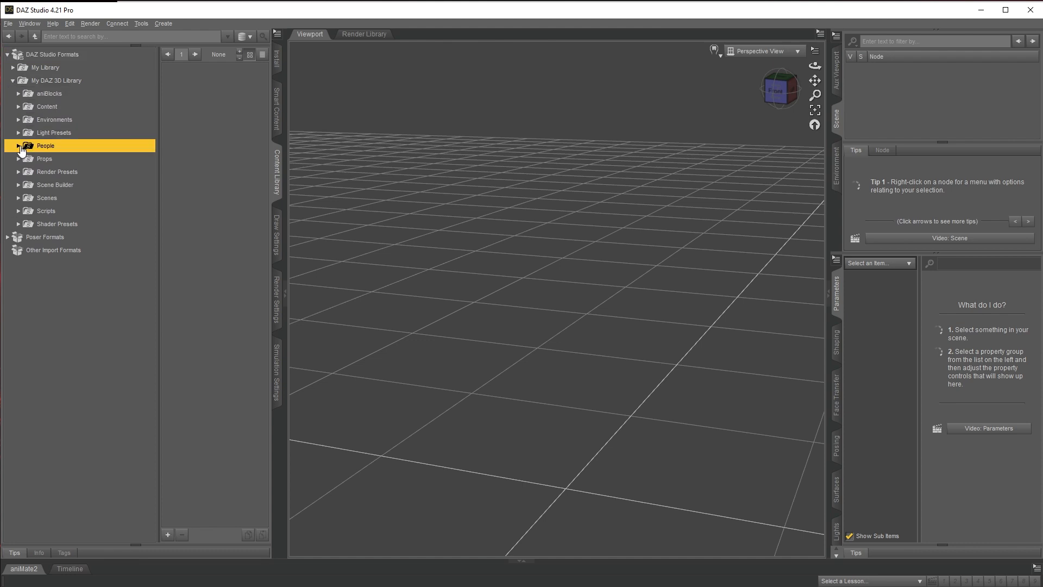
click(18, 146)
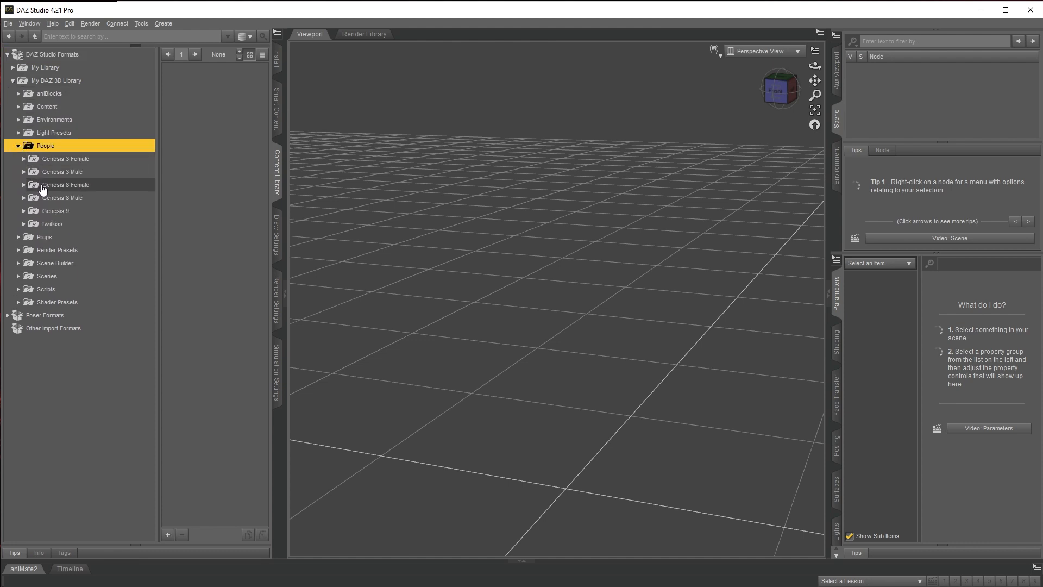
click(52, 199)
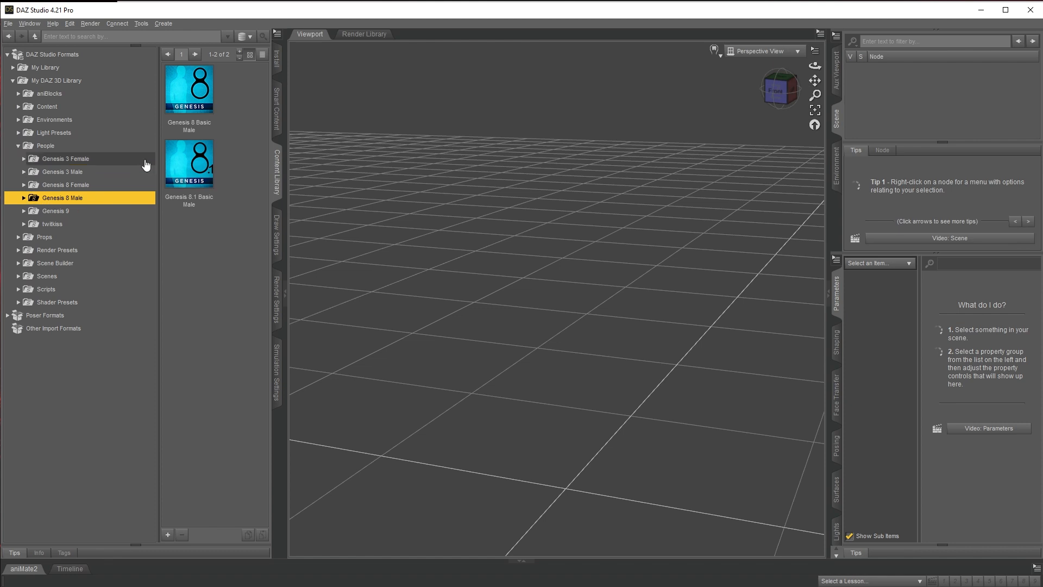
double_click(178, 103)
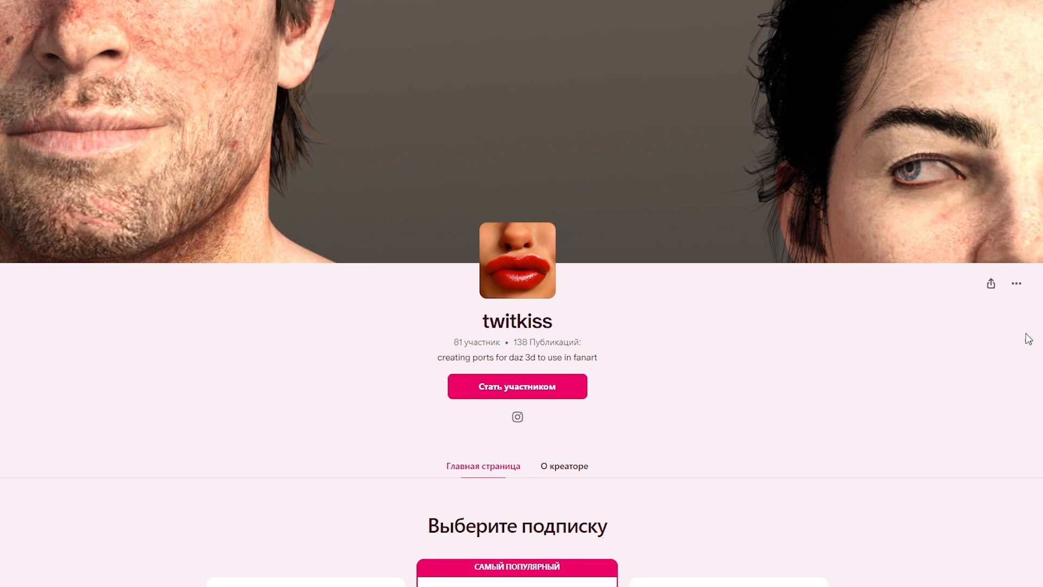
Browse the twitkiss Patreon page and leaf through the creator's character gallery images.
scroll(944, 337, down, 4)
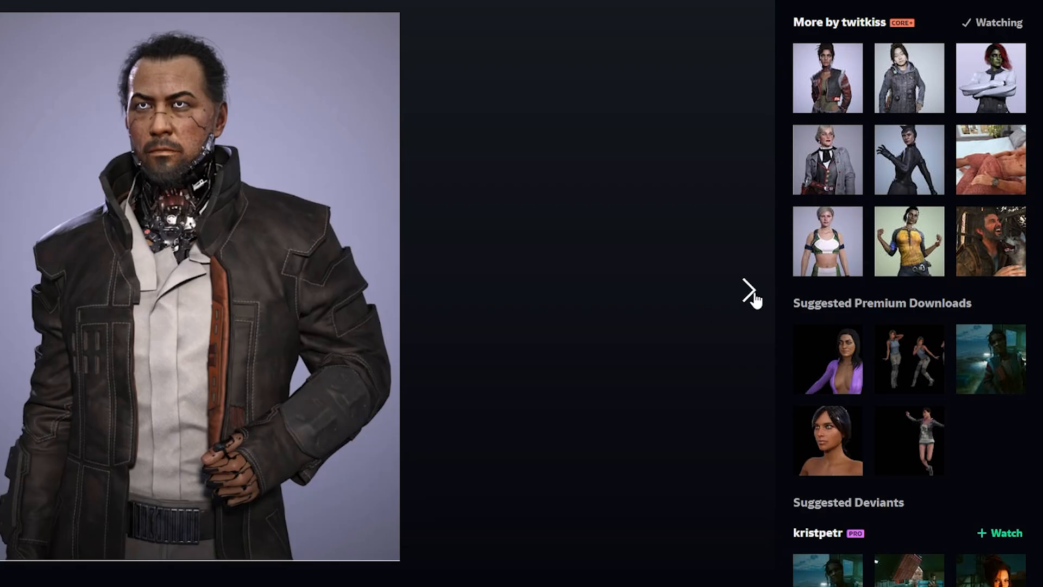
click(753, 296)
click(753, 296)
click(753, 295)
click(753, 295)
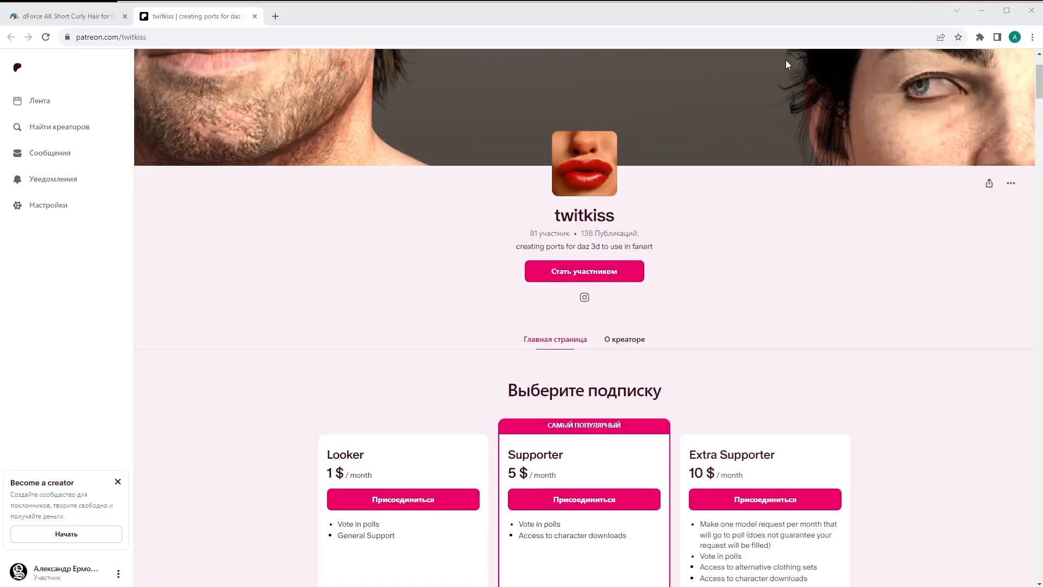
Go to renderhub.com and browse its Daz Content listings.
click(774, 35)
text(renderhub.com)
key(Return)
scroll(723, 190, down, 4)
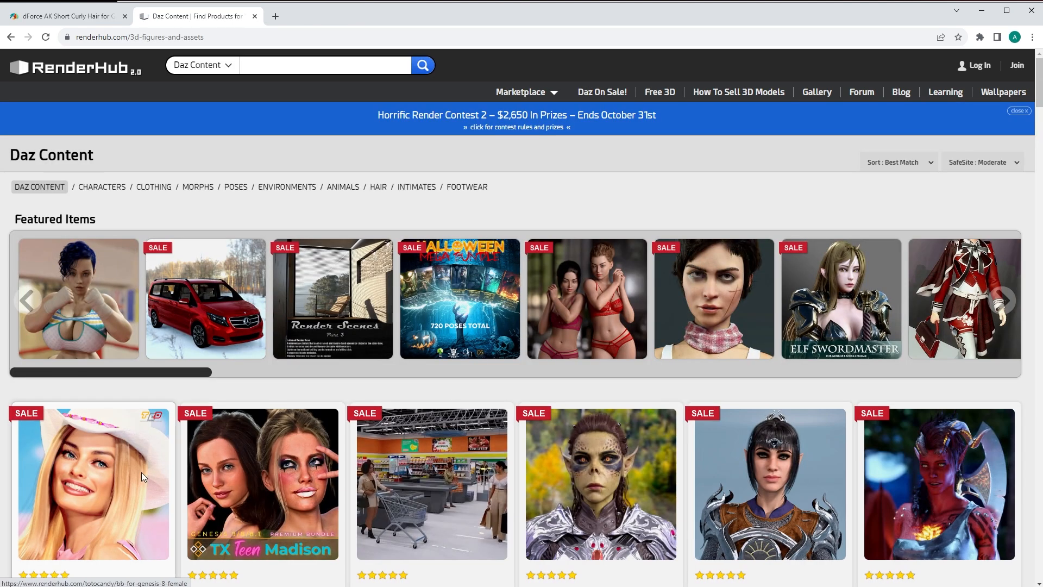
Examine RenderHub's Genesis 8 Female character offers, including the Angie and Briggy product pages.
click(146, 483)
click(530, 221)
key(Escape)
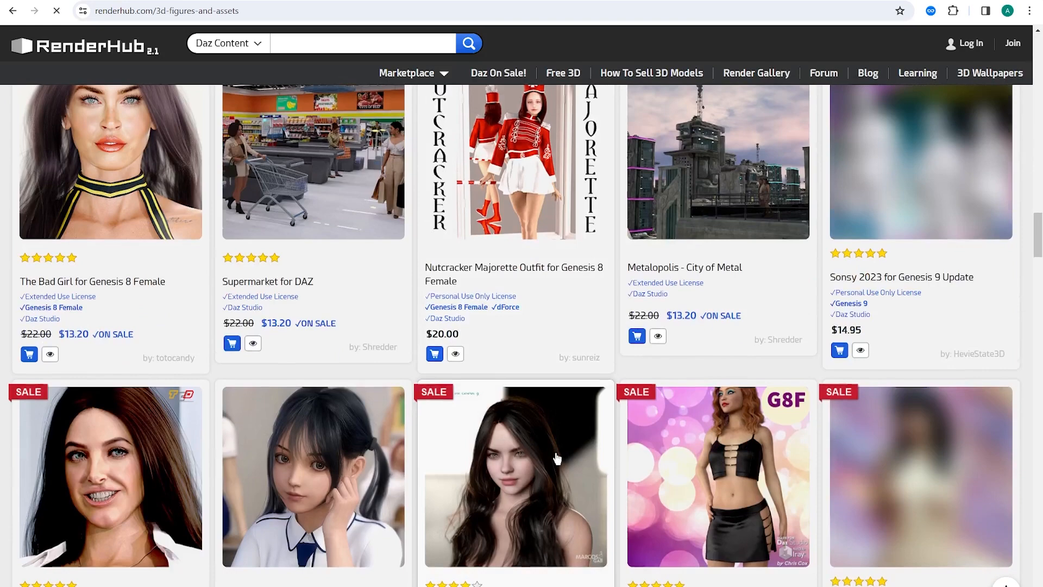
scroll(557, 458, down, 3)
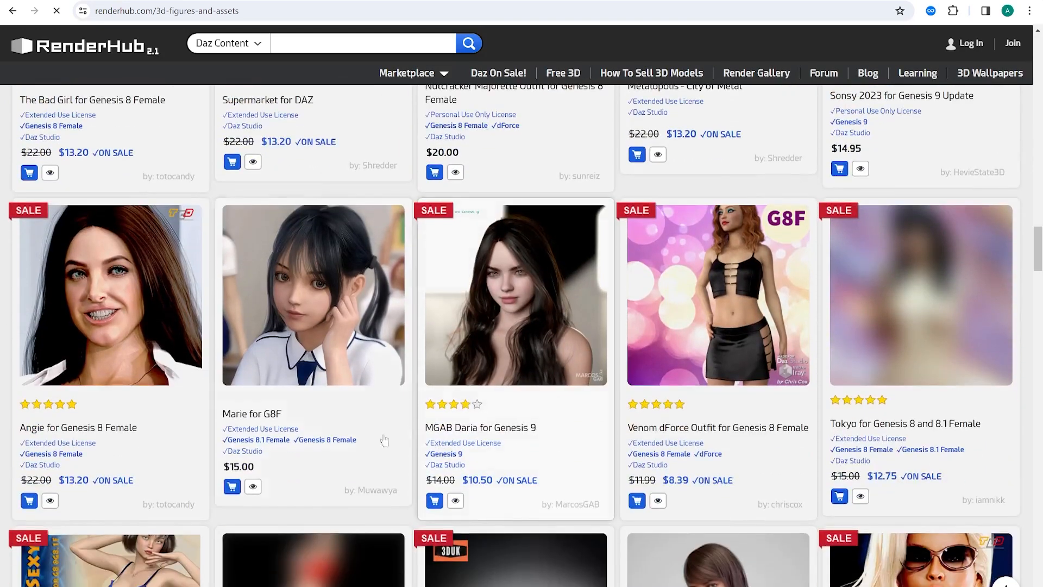
click(113, 365)
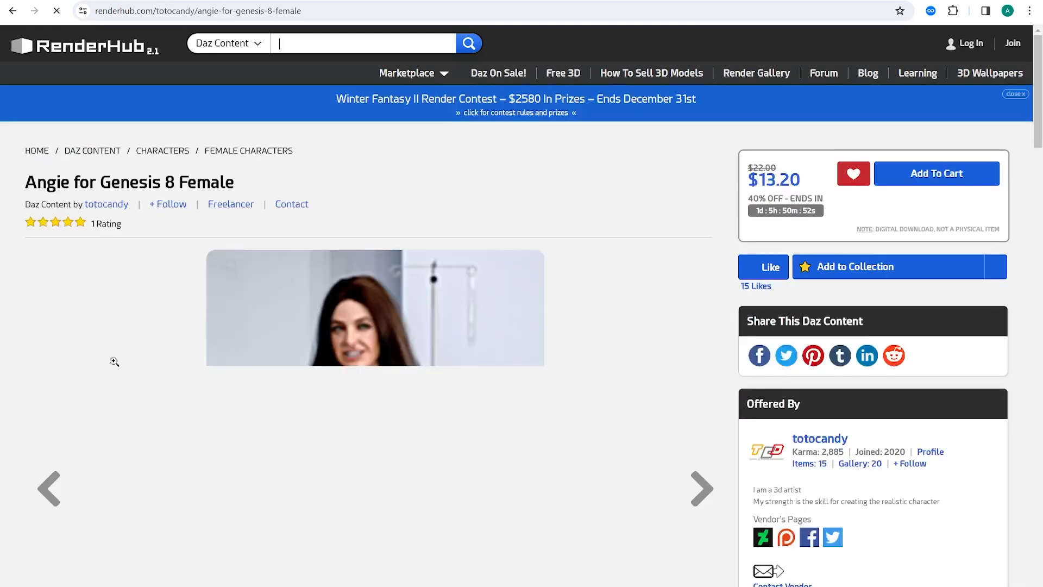
scroll(119, 367, down, 2)
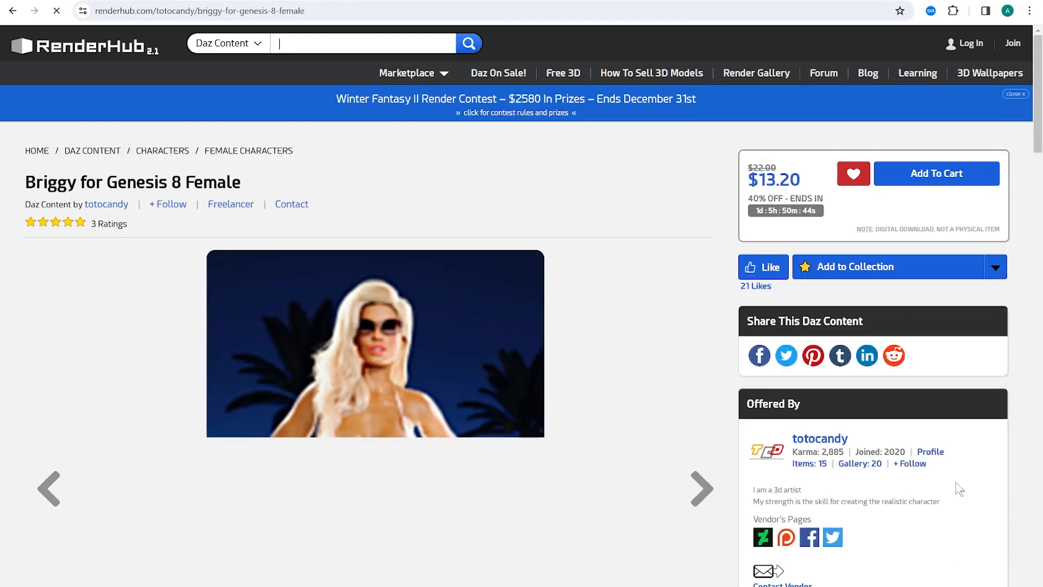
scroll(688, 383, down, 2)
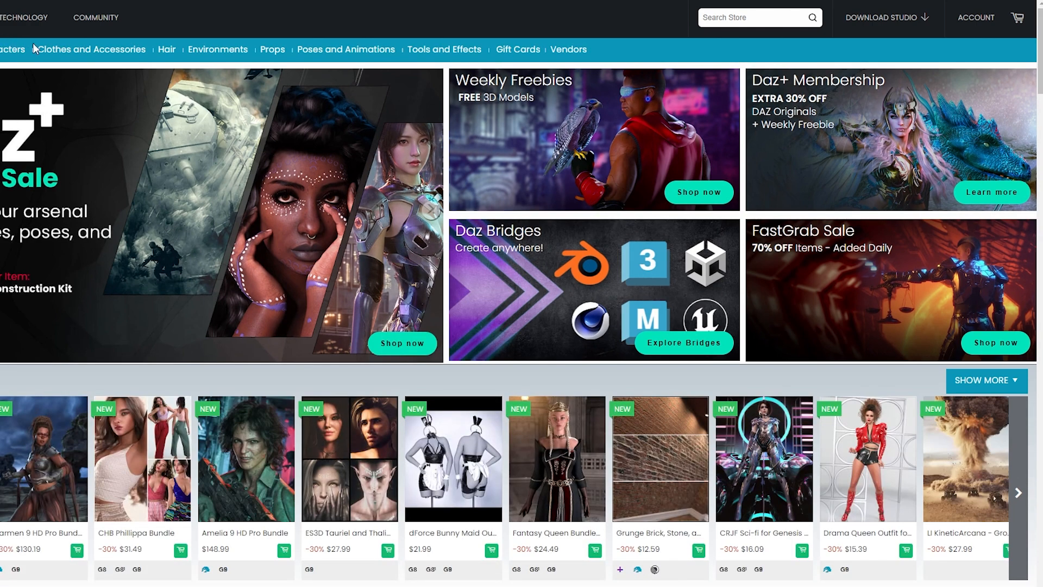
Browse the Hair category in the Daz 3D shop.
click(172, 49)
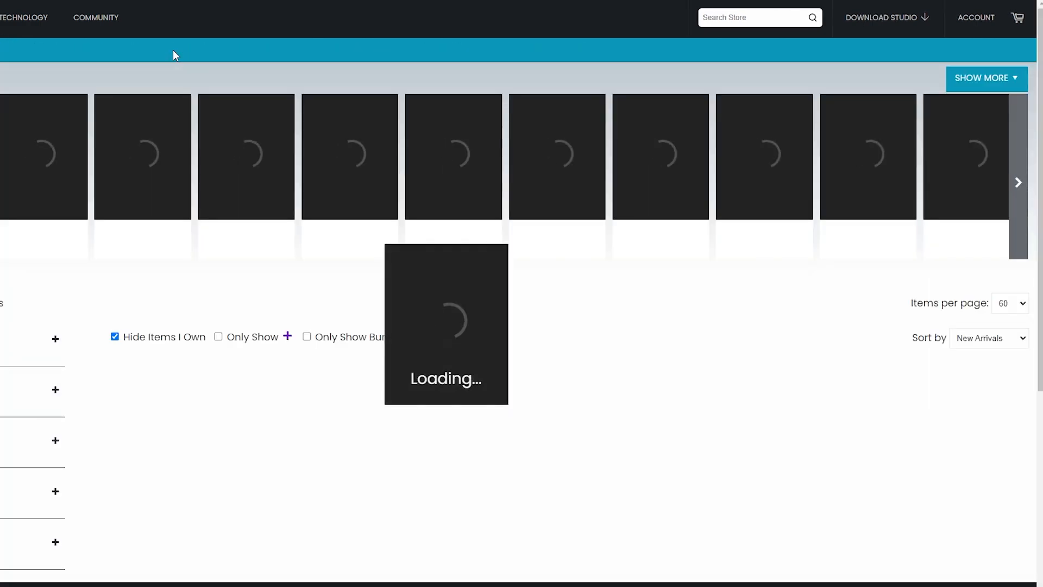
scroll(318, 194, down, 6)
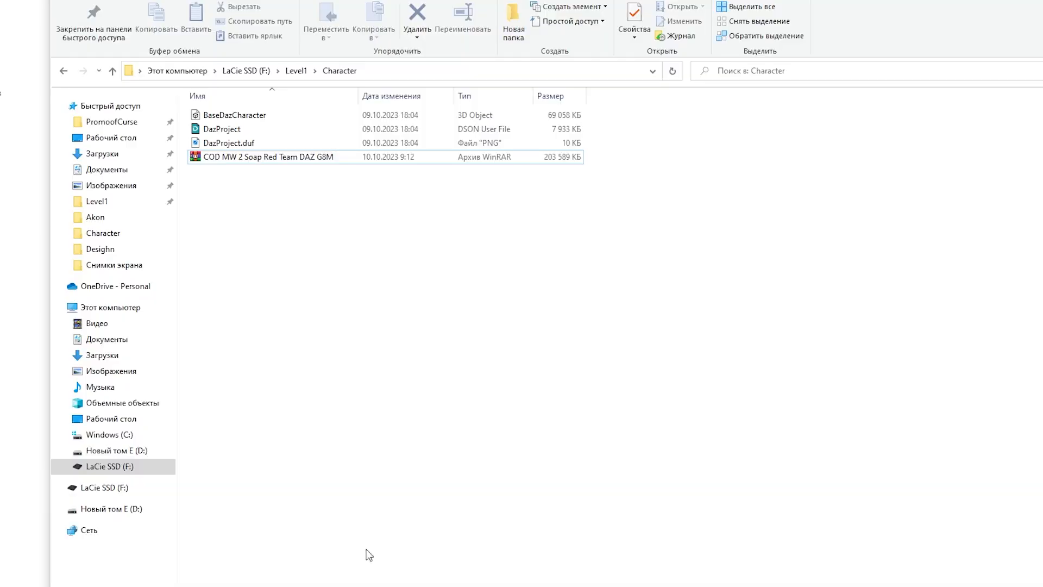
Open the COD MW 2 Soap Red Team DAZ G8M archive and the ZIP file nested inside it.
double_click(277, 157)
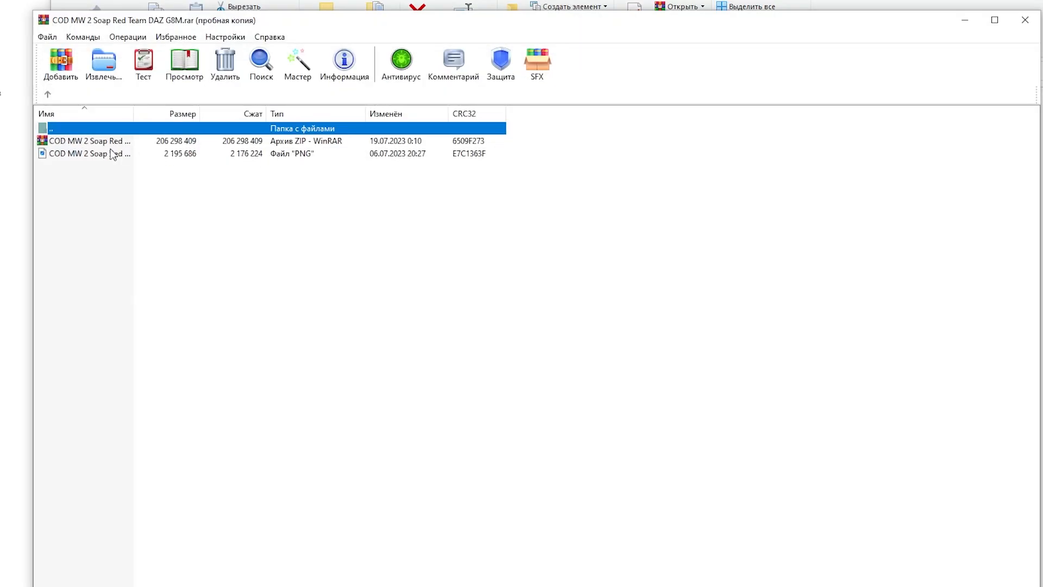
double_click(97, 144)
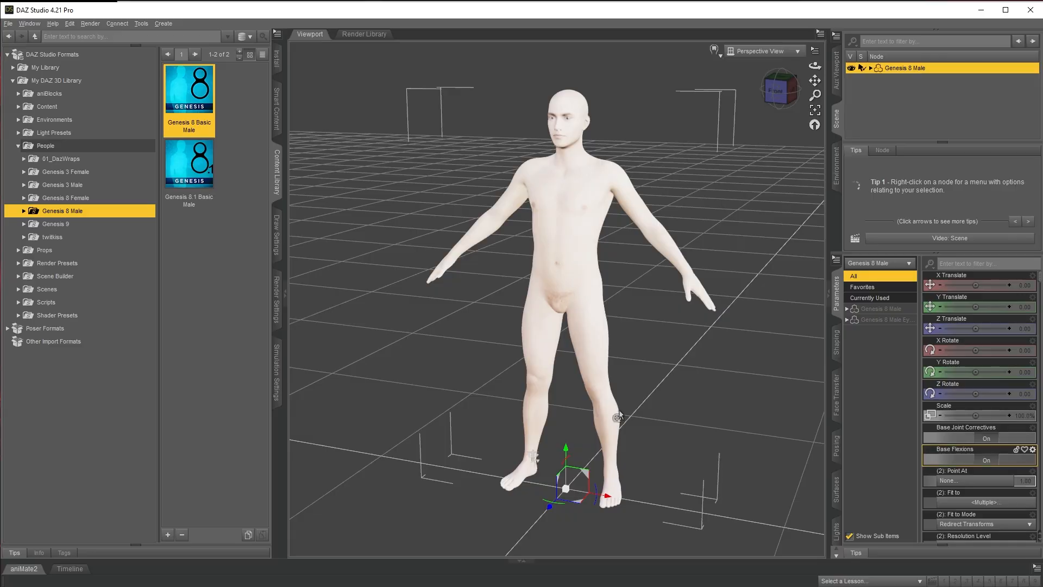
Show the Genesis 8 Basic Male asset's file location on disk and go up to the My DAZ 3D Library folder.
right_click(196, 88)
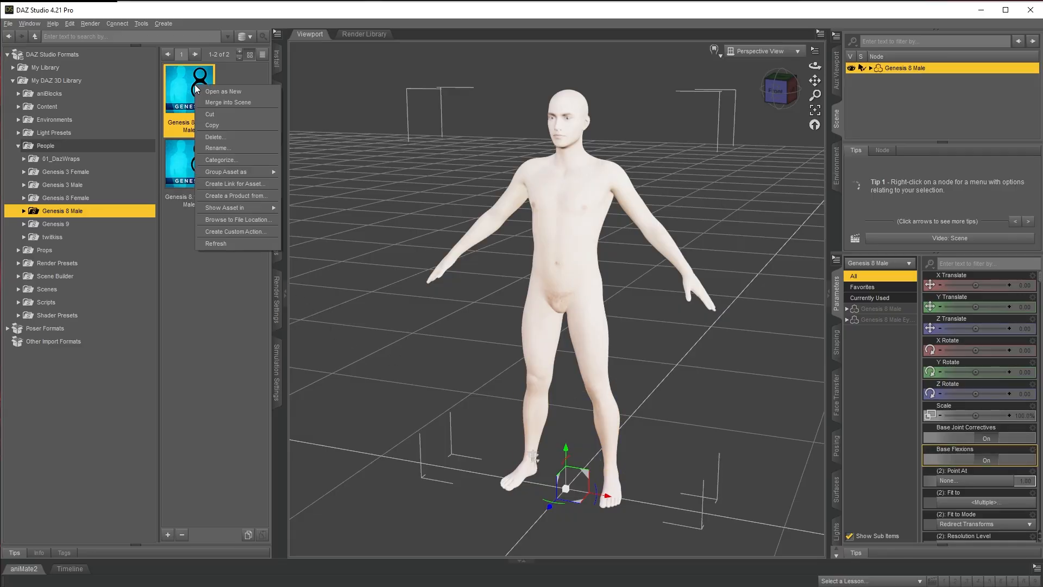
click(261, 220)
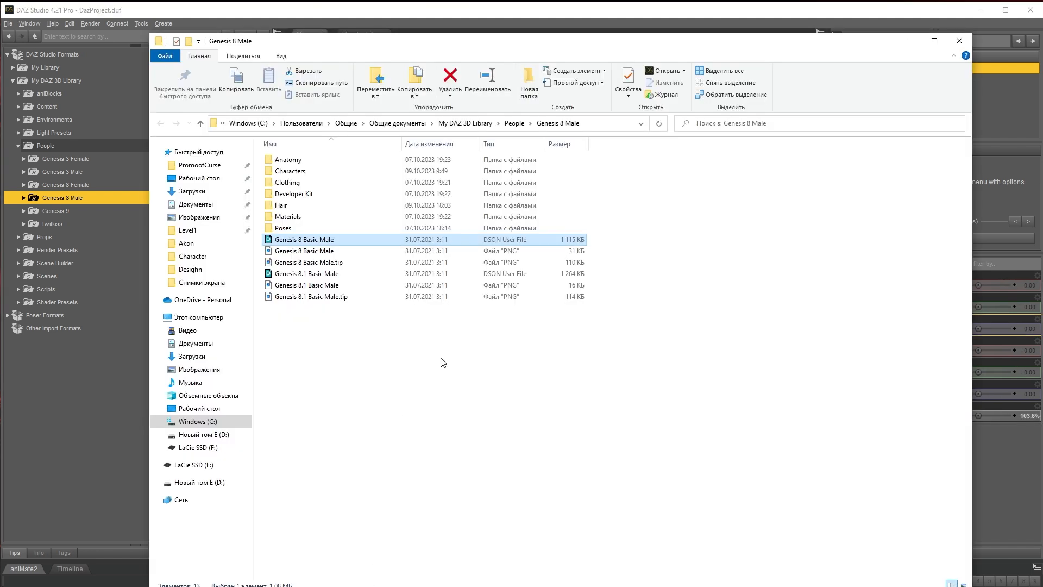
click(516, 124)
click(515, 124)
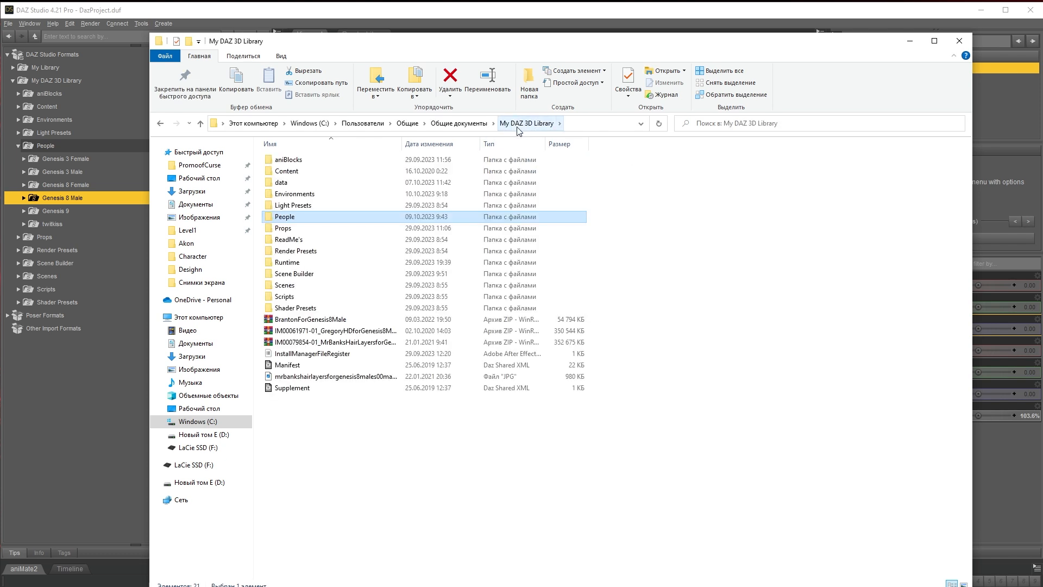
Extract the data, People and Runtime folders from the Soap Red Team archive into the My DAZ 3D Library folder.
key(alt+Tab)
drag(122, 88, 442, 97)
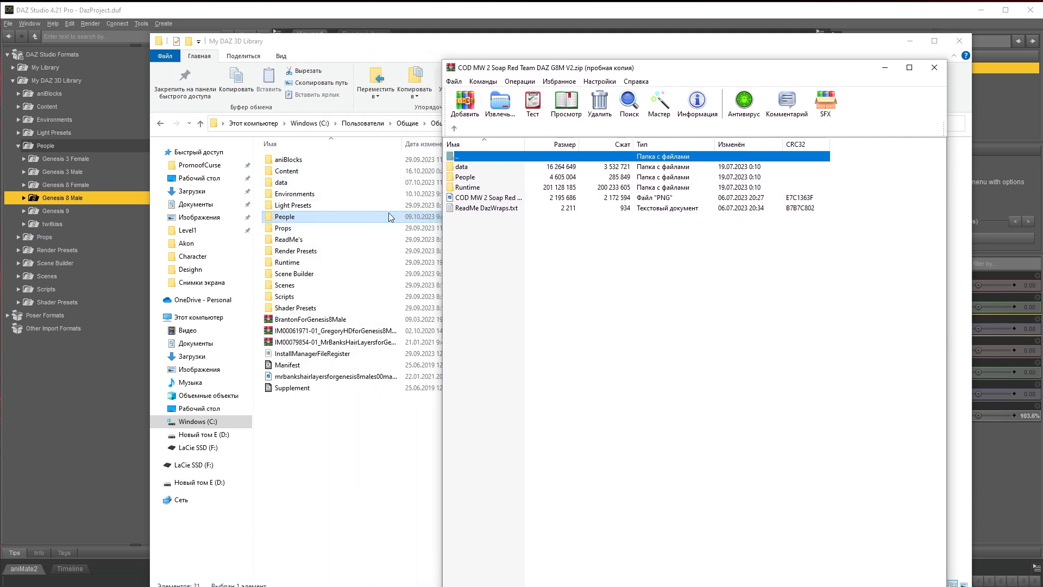
drag(868, 173, 750, 188)
drag(858, 174, 462, 171)
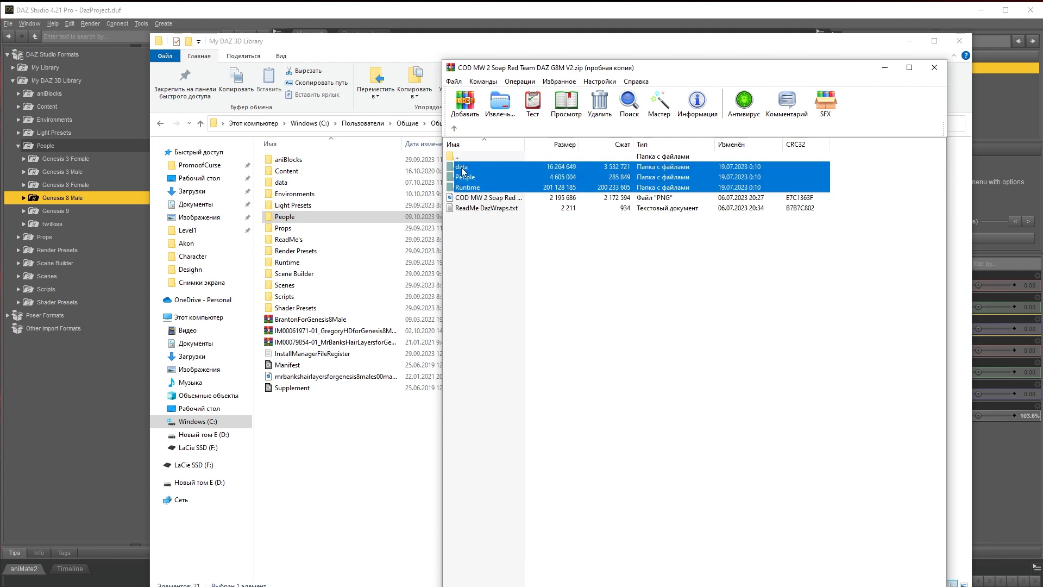
drag(357, 378, 334, 419)
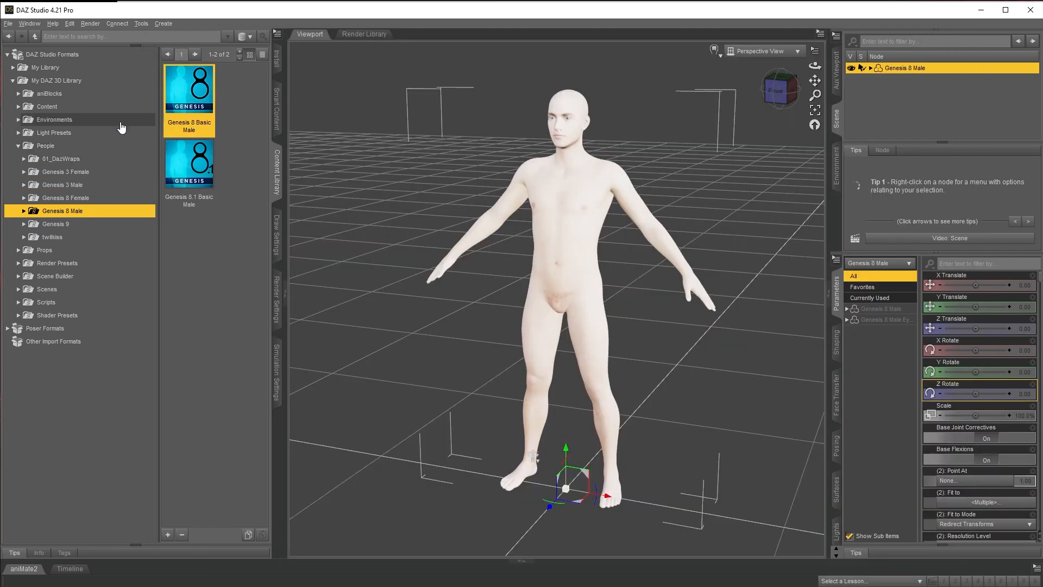
Refresh the DAZ Studio Formats directories in the Content Library.
click(48, 55)
right_click(48, 55)
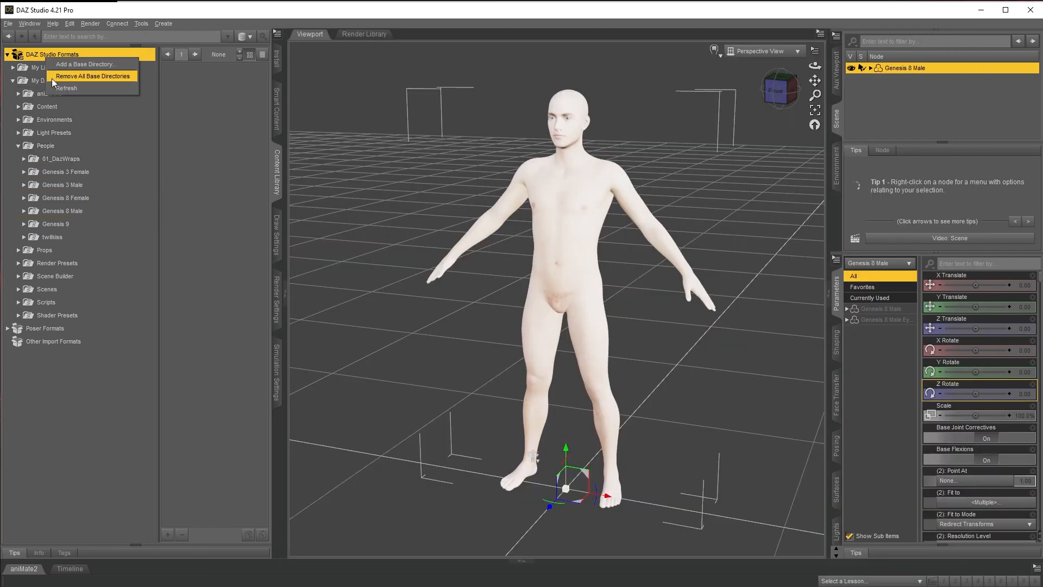
click(49, 86)
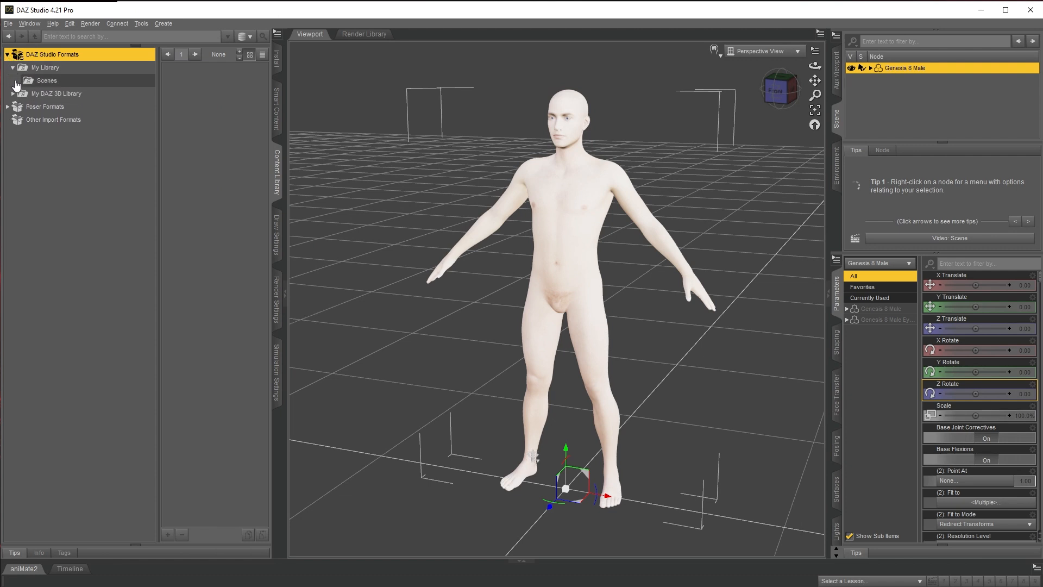
Open the Arthur Morgan folder under People, twitkiss, RDR2 in My DAZ 3D Library.
double_click(21, 93)
click(18, 159)
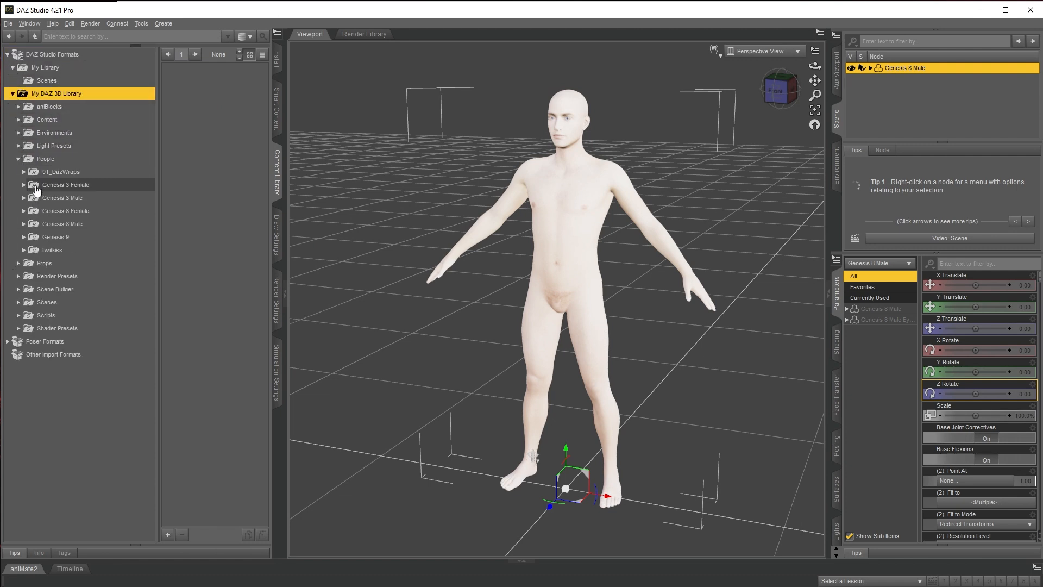
click(24, 250)
click(29, 262)
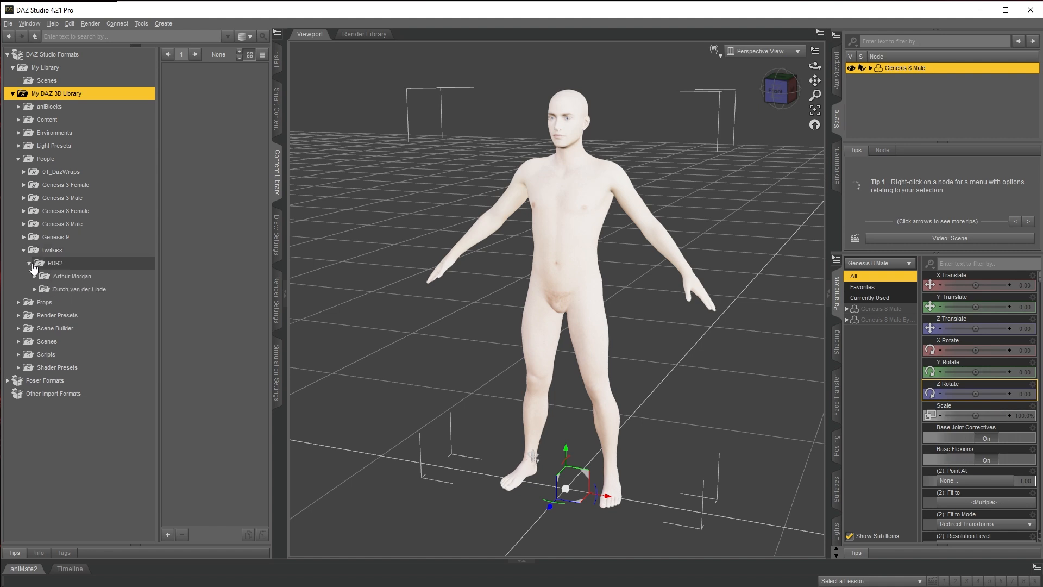
click(63, 276)
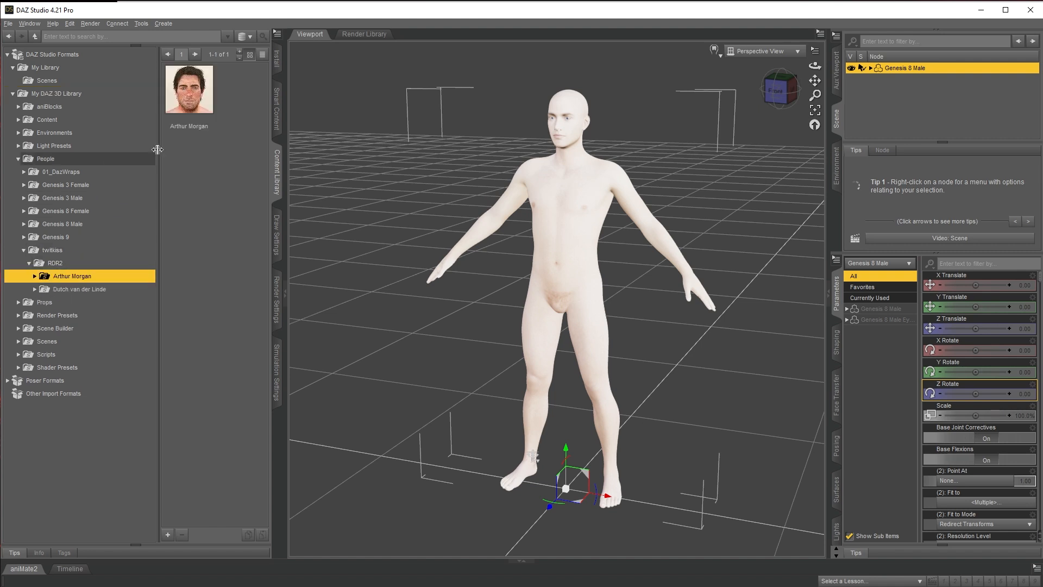
Start a new scene without saving the current one and load the Arthur Morgan character.
click(8, 23)
click(24, 97)
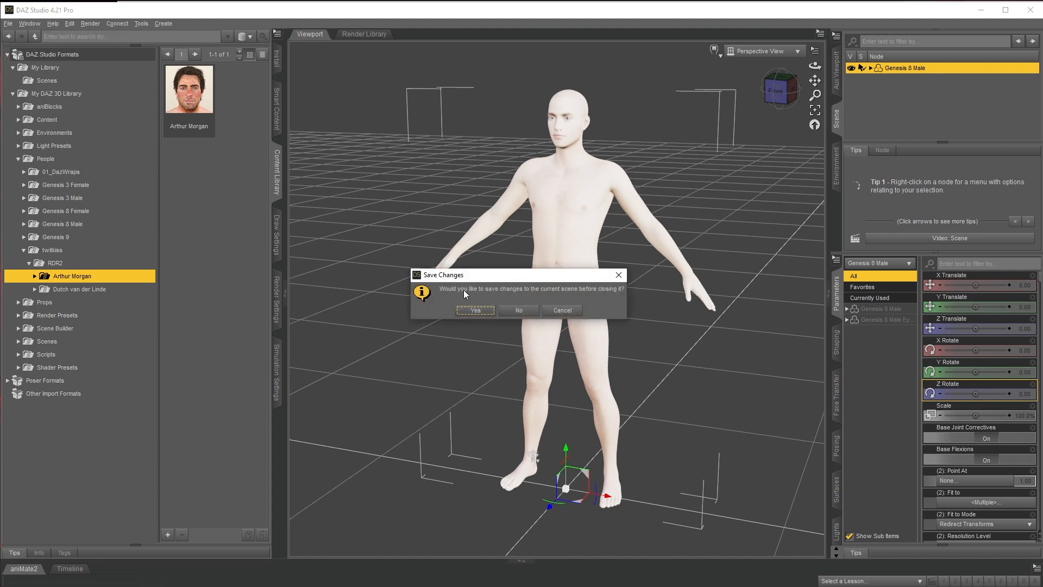
click(512, 311)
double_click(200, 102)
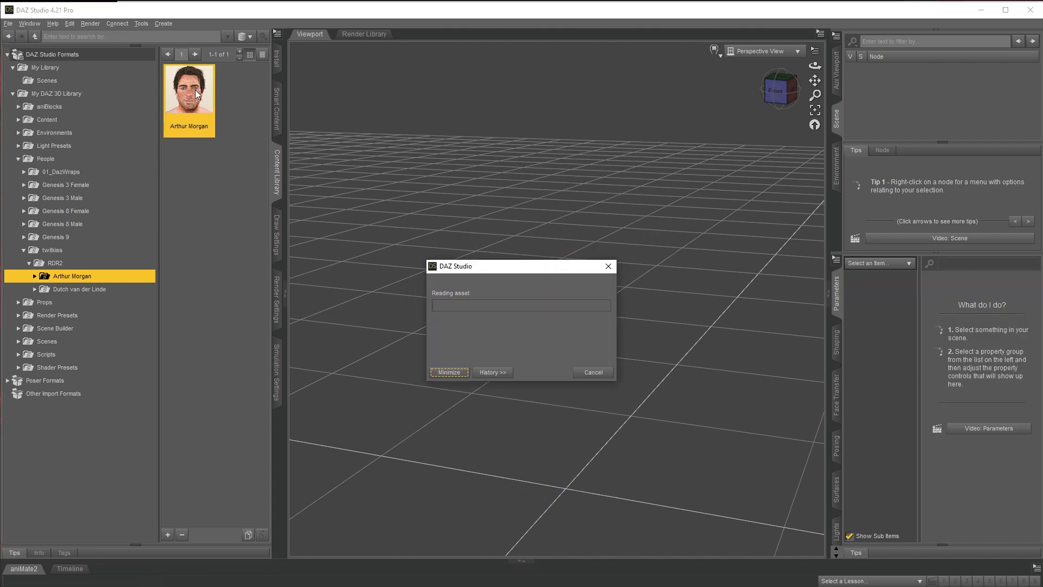
click(731, 371)
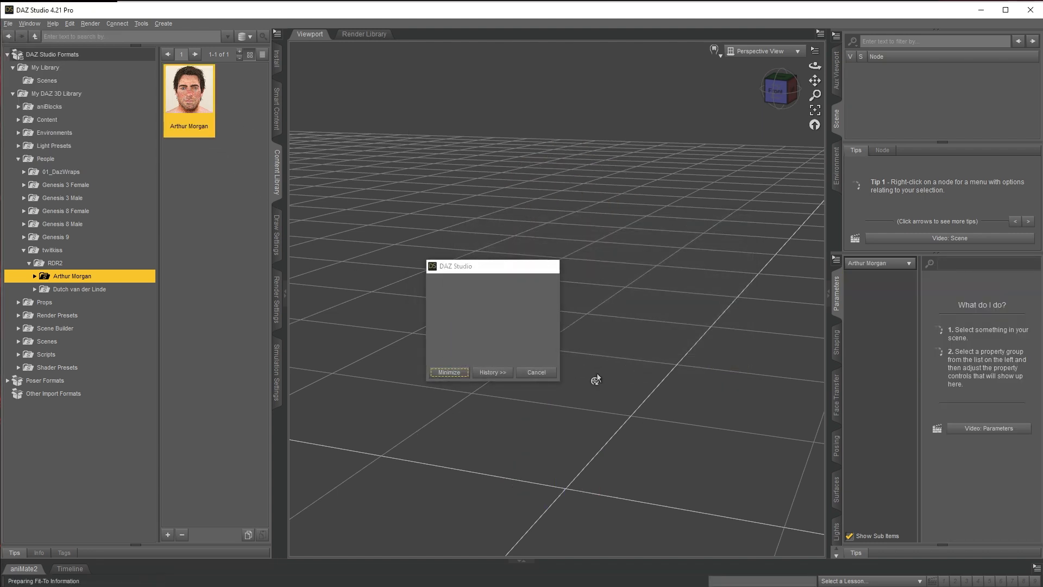
click(728, 371)
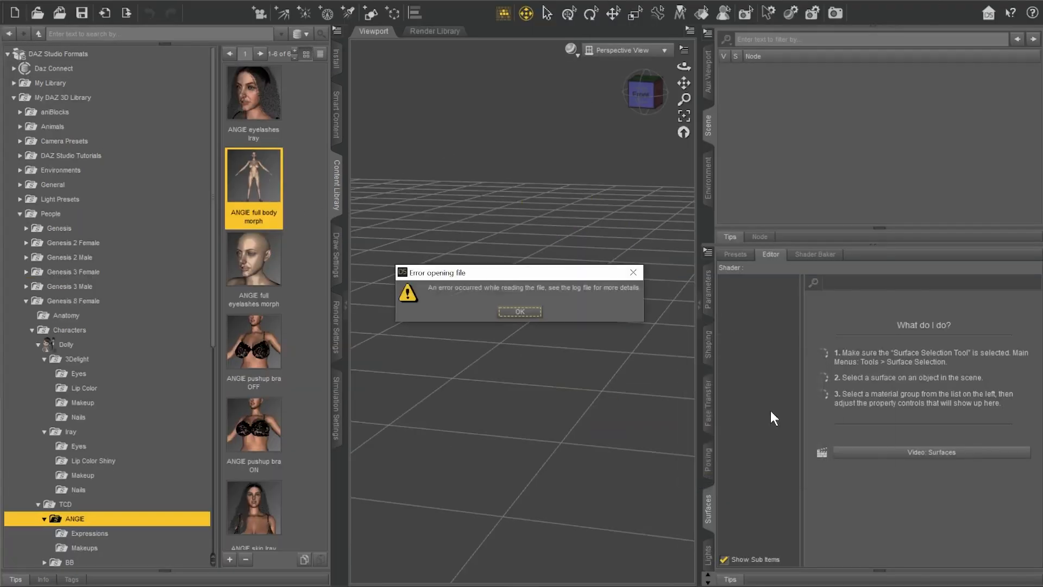
Dismiss the file error and load the Genesis 8.1 Basic Female figure from the Genesis 8 Female folder.
click(519, 312)
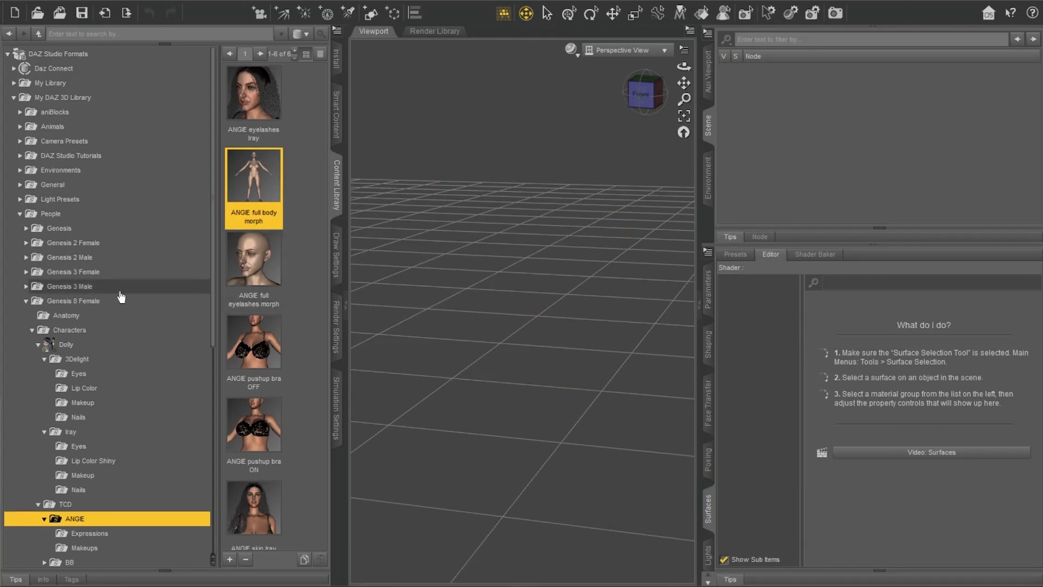
click(76, 302)
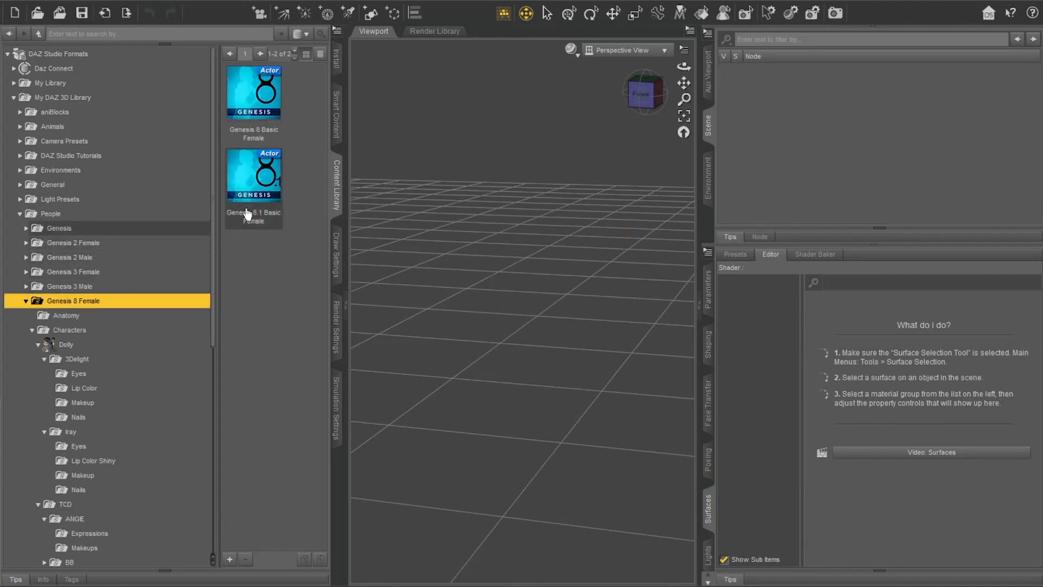
double_click(260, 179)
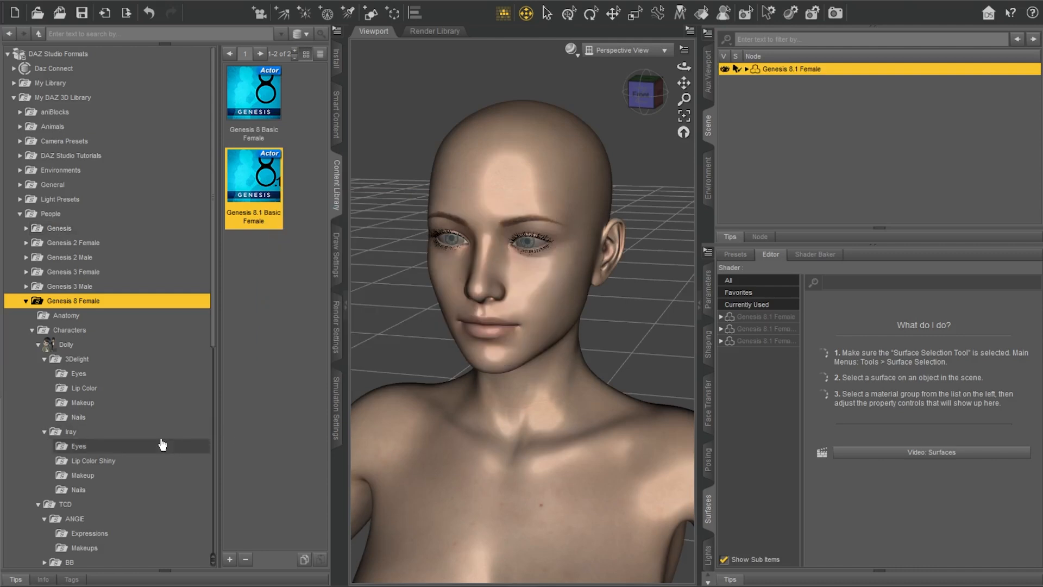
Apply the ANGIE full body morph from the TCD characters to the Genesis 8.1 Female figure.
scroll(161, 444, down, 2)
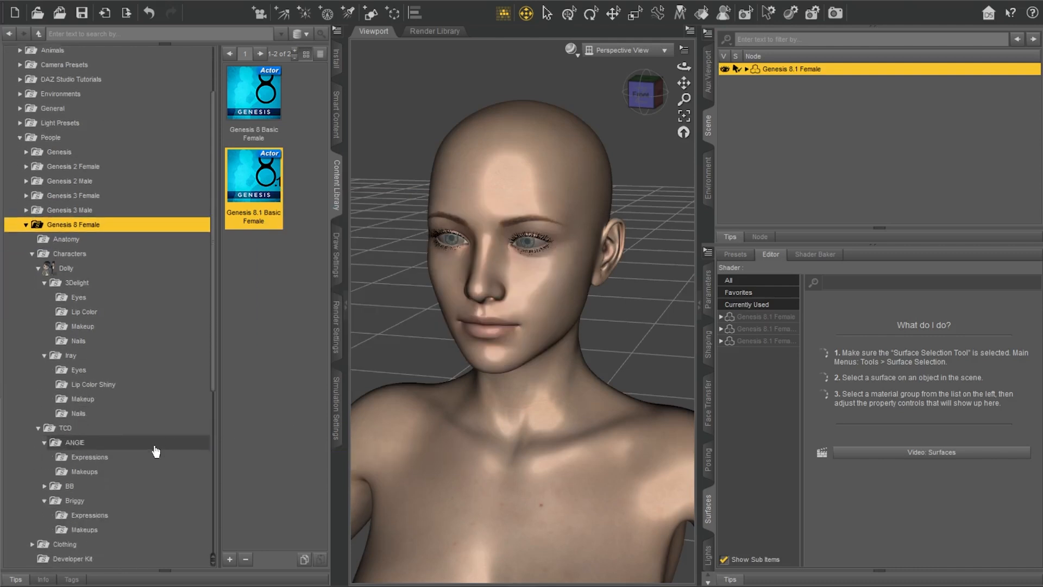
click(91, 440)
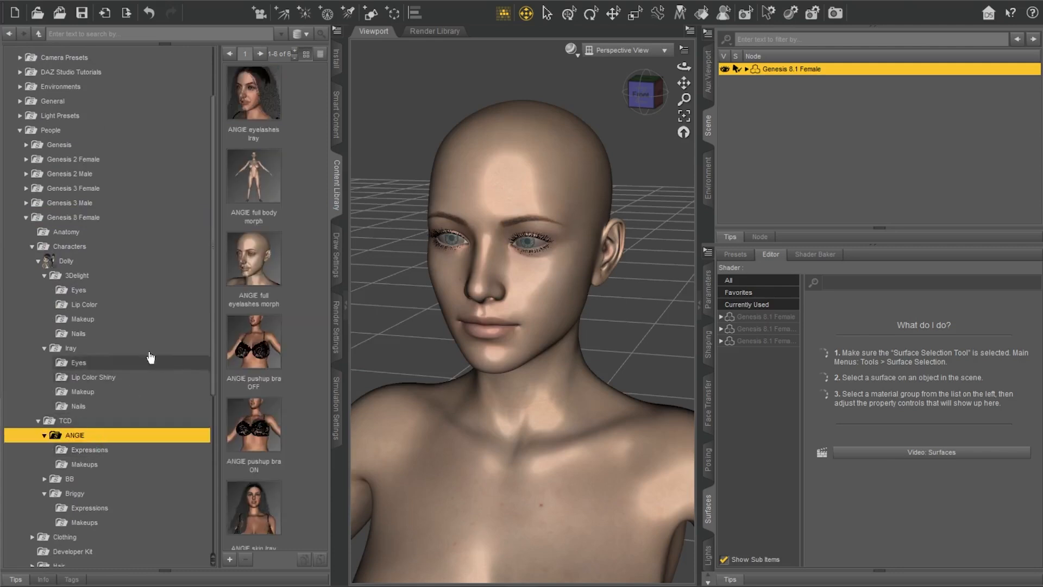
double_click(251, 186)
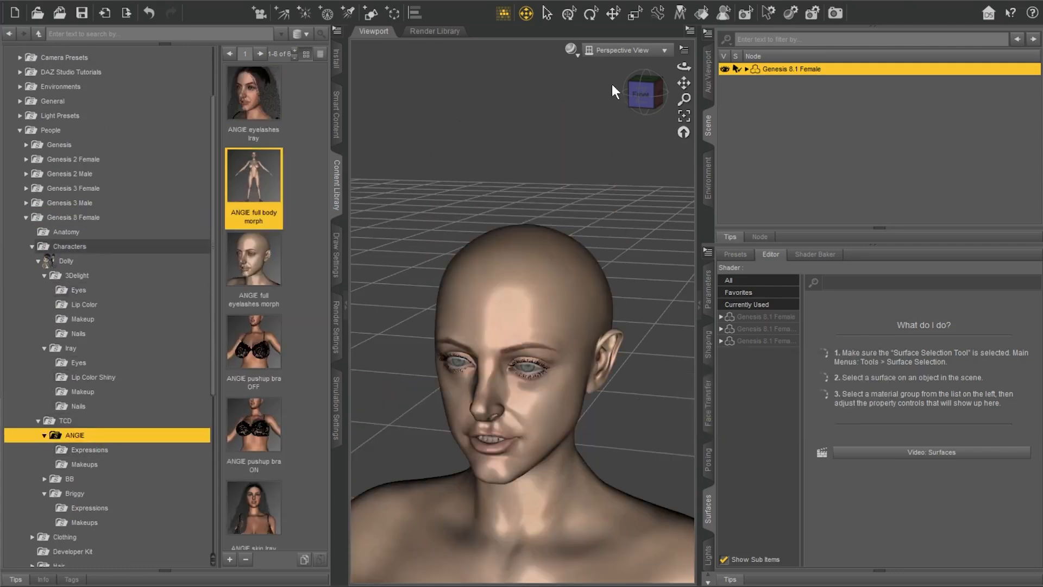
click(642, 93)
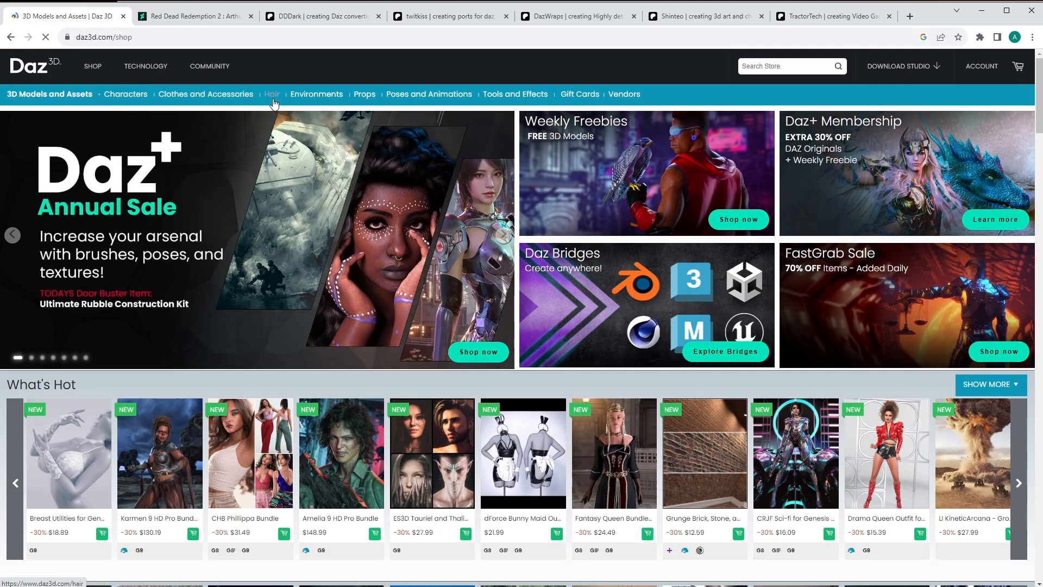
Switch to the Daz 3D shop in the browser and look through its Hair category.
click(276, 96)
scroll(407, 219, down, 9)
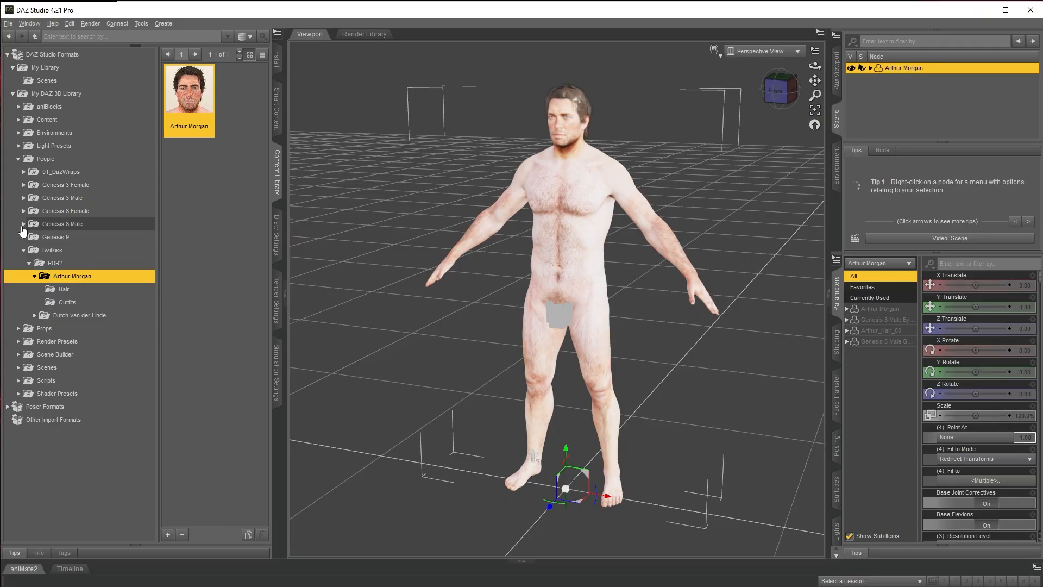
Replace Arthur_Hair_00 on the Arthur Morgan figure with Armani Hair from the Genesis 8 Male hair assets.
click(24, 224)
click(61, 289)
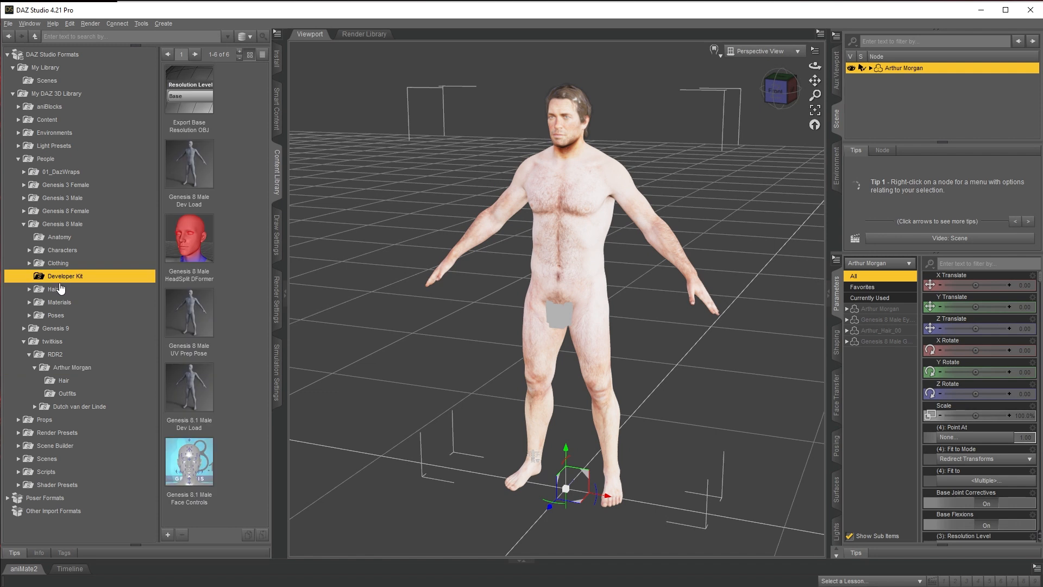
click(30, 289)
click(43, 302)
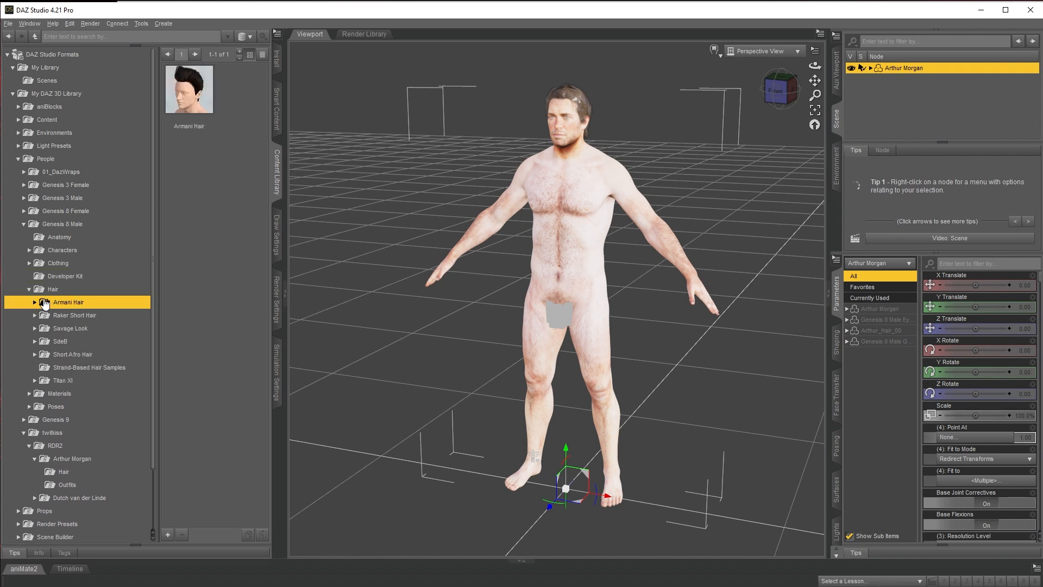
click(870, 69)
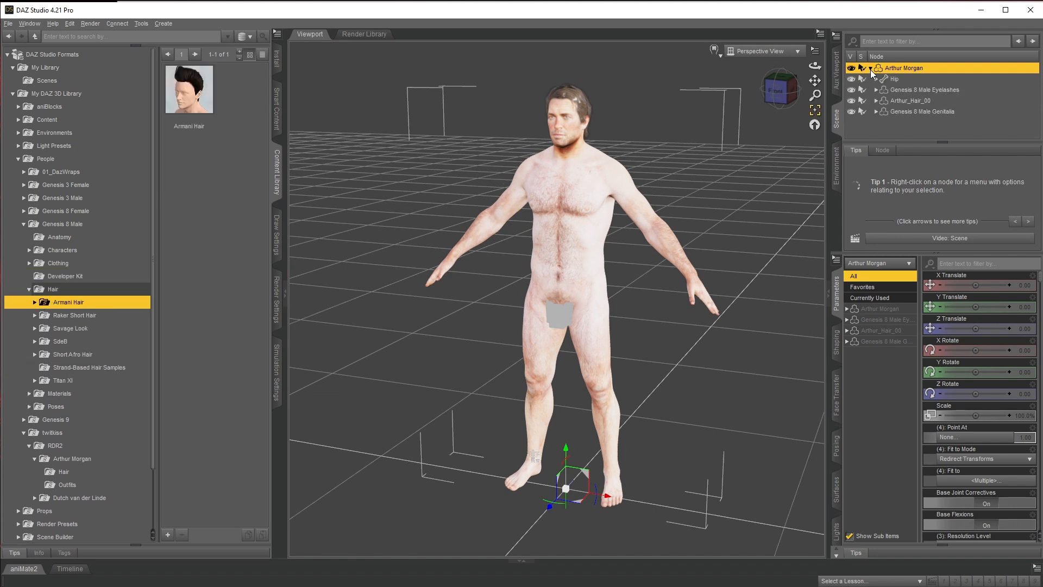
click(903, 110)
click(928, 99)
key(Delete)
click(904, 67)
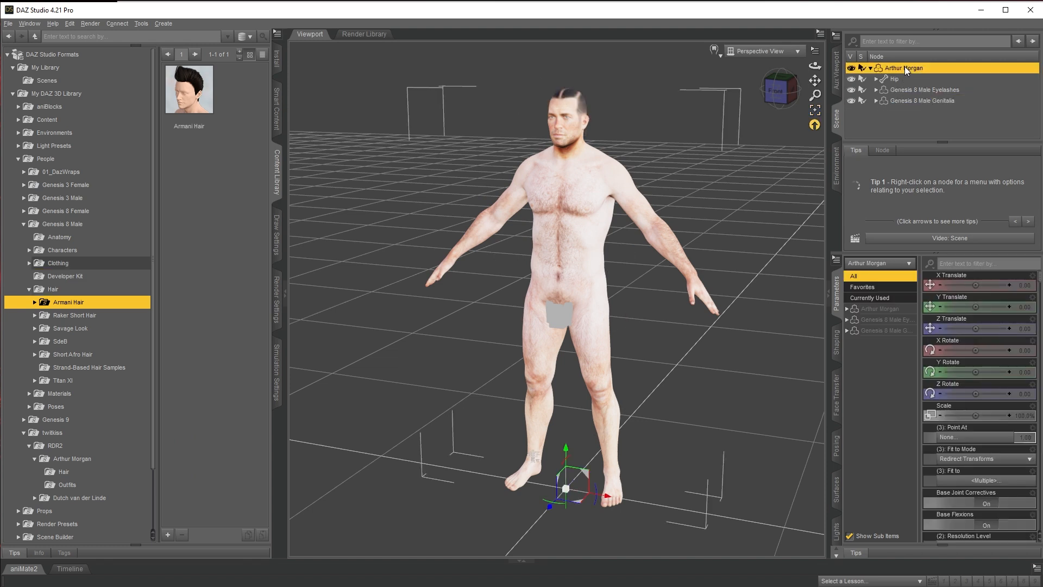
double_click(189, 91)
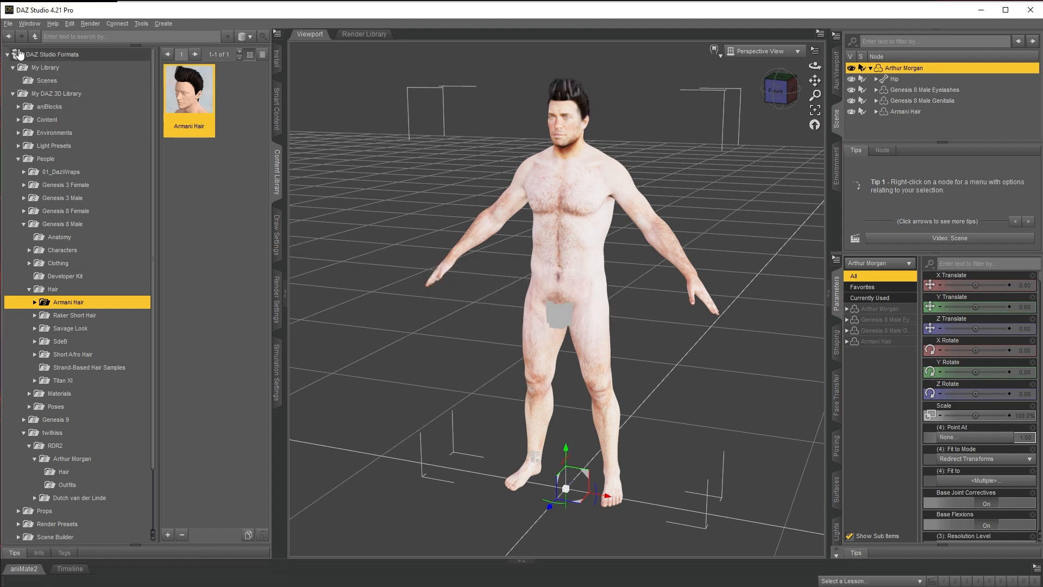
Start a new scene without saving and load the Gregory character from the Genesis 8 Male Characters folder.
click(8, 23)
click(24, 97)
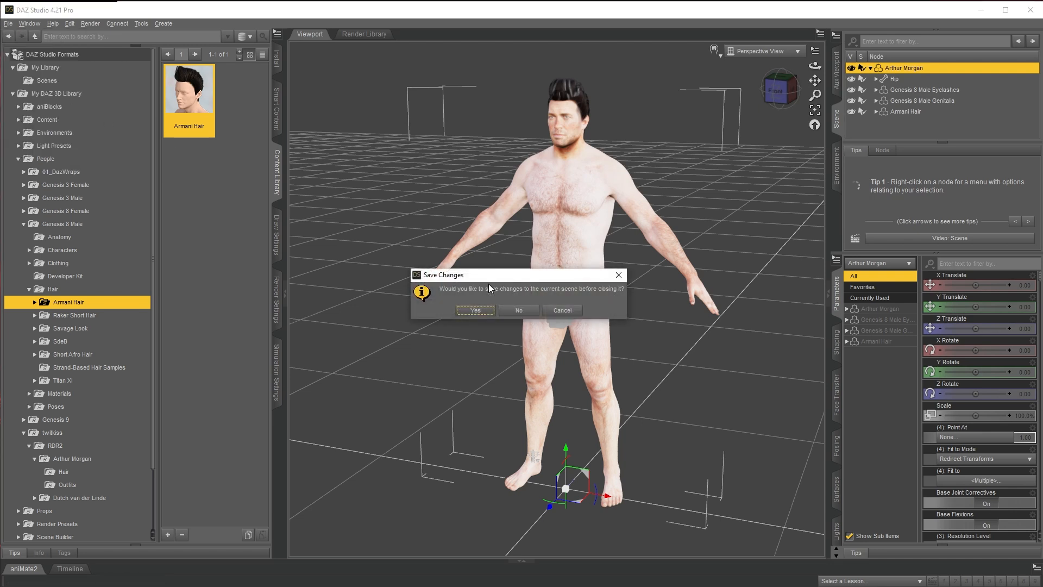
click(516, 309)
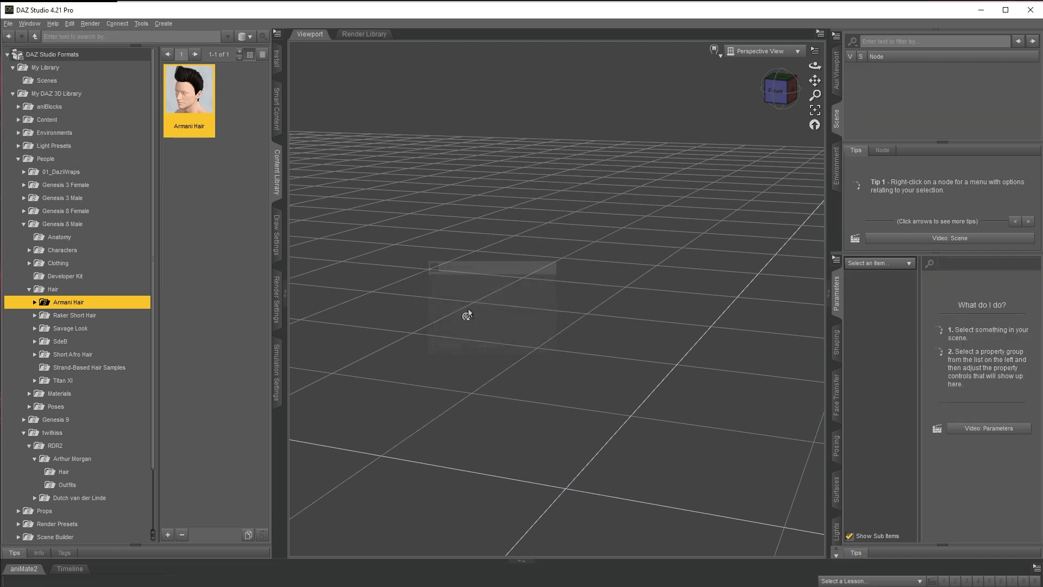
click(80, 227)
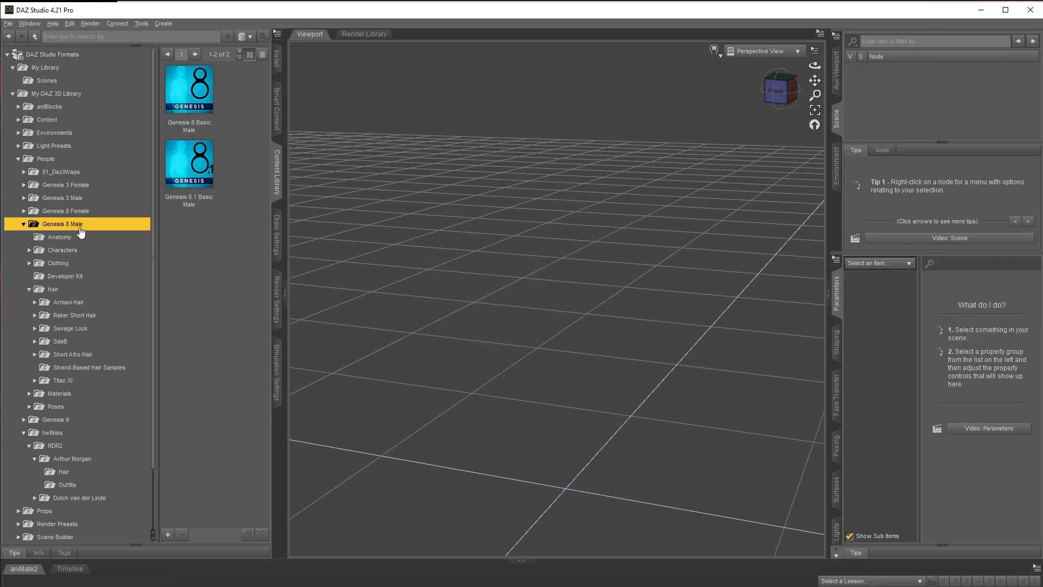
click(35, 252)
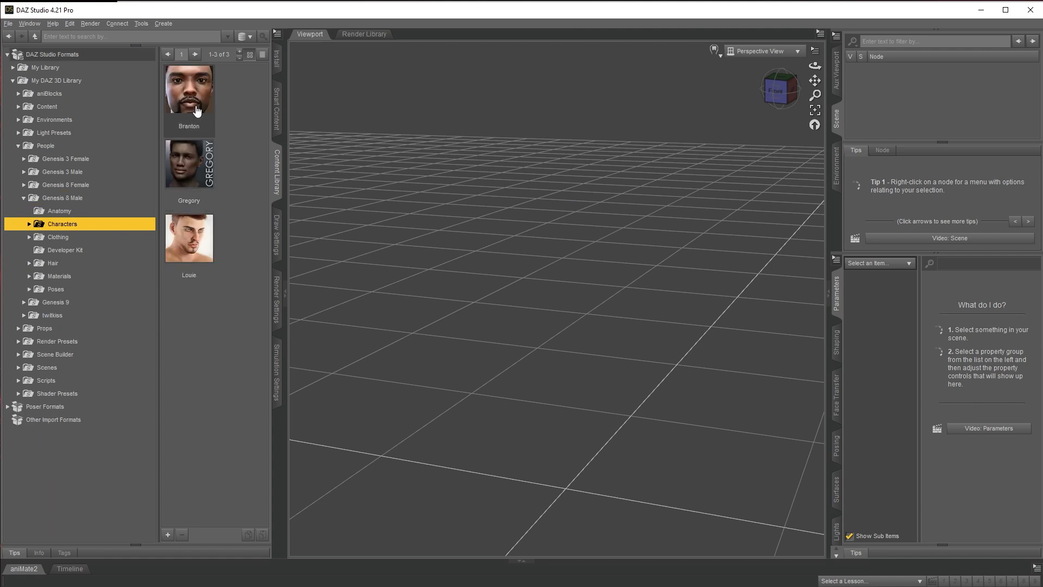
double_click(195, 110)
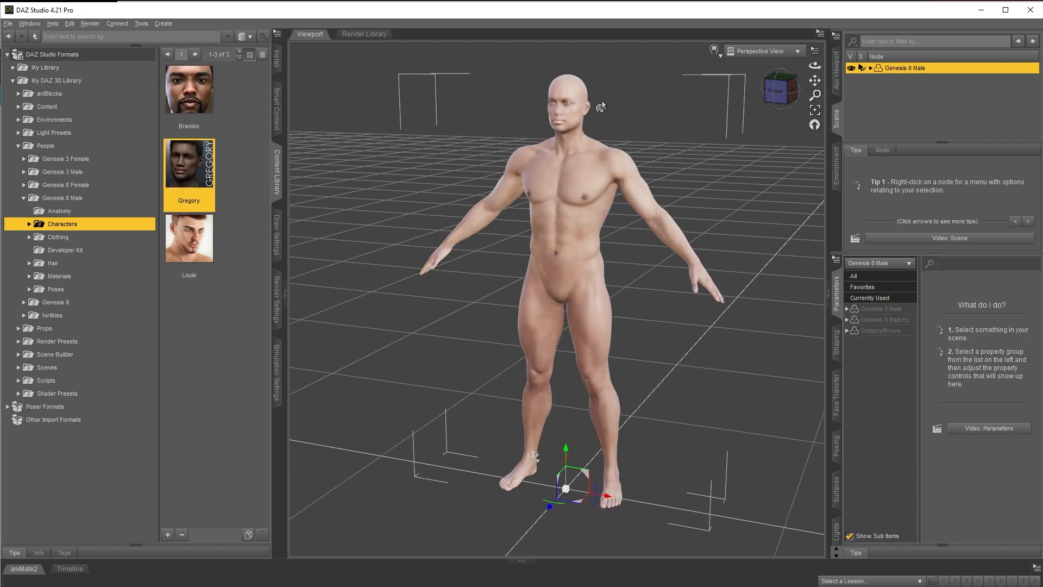
Blend the figure's head shapes in the Actor Head parameters, with Branton Head at about 56% and Gregory Head at 54%.
click(847, 309)
click(852, 330)
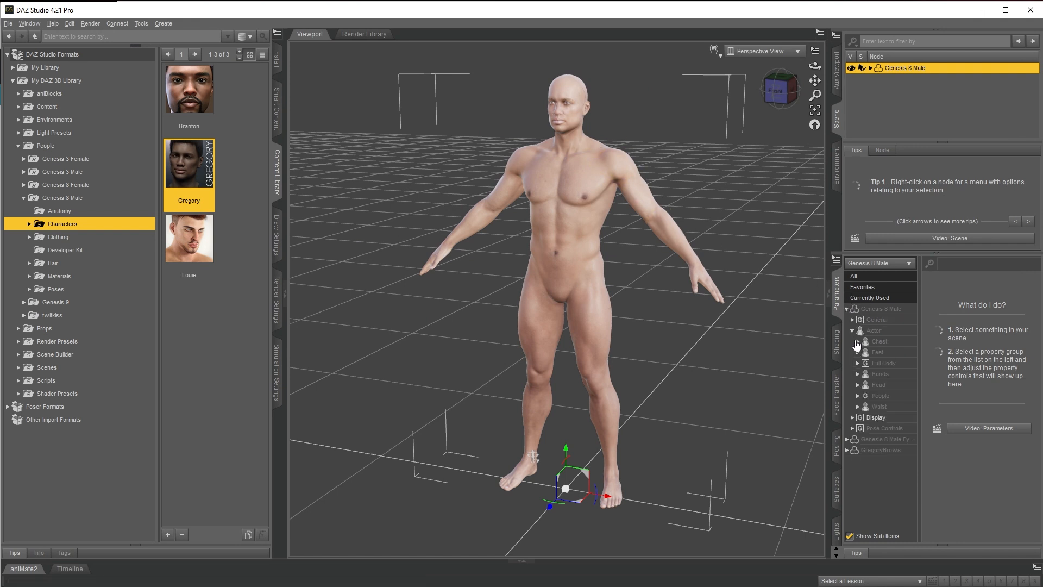
click(872, 384)
click(857, 385)
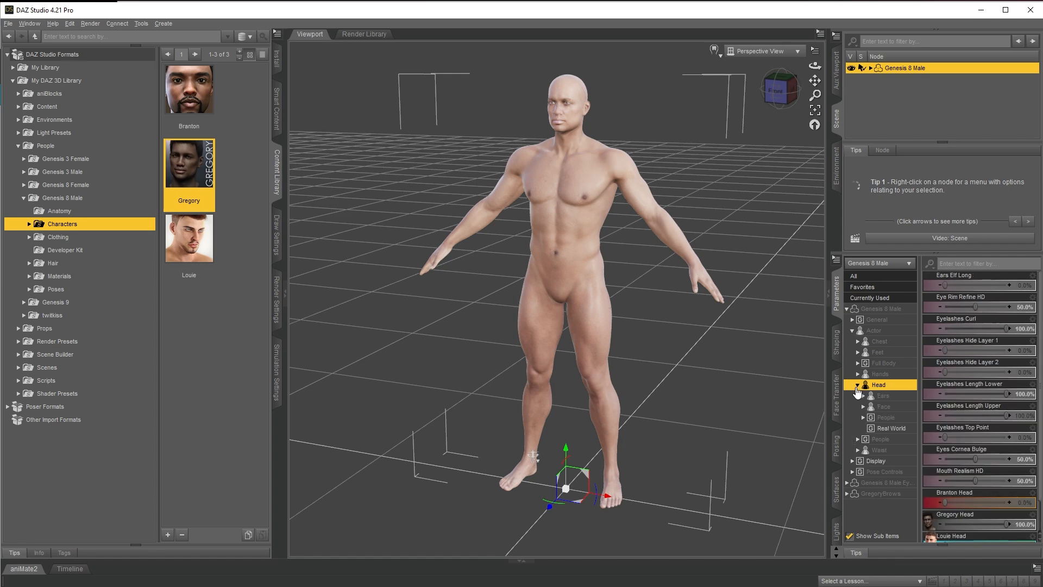
scroll(594, 82, up, 6)
scroll(564, 205, up, 4)
middle_drag(594, 81, 696, 160)
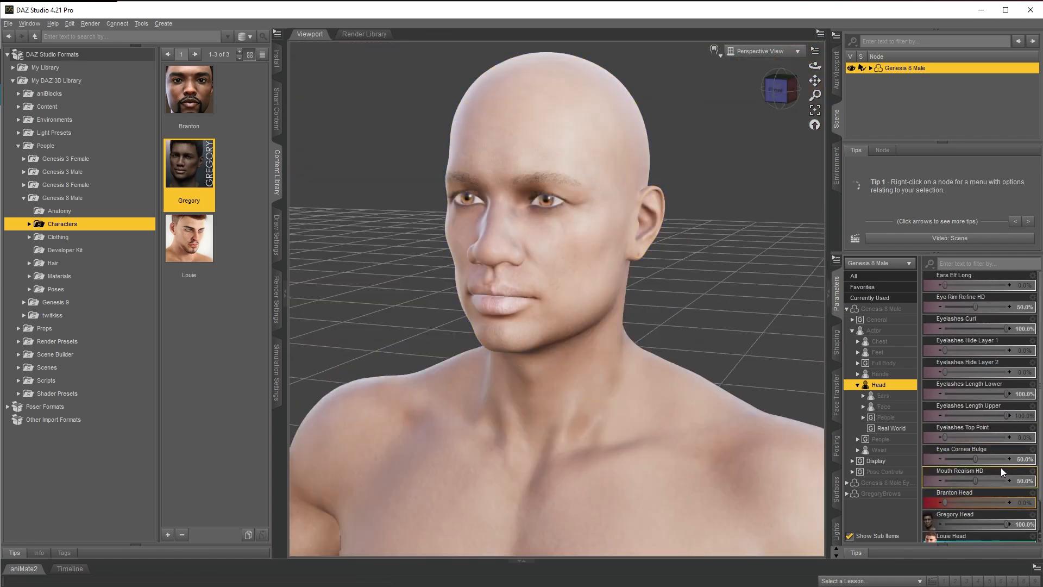
scroll(1019, 425, down, 1)
drag(1006, 491, 979, 470)
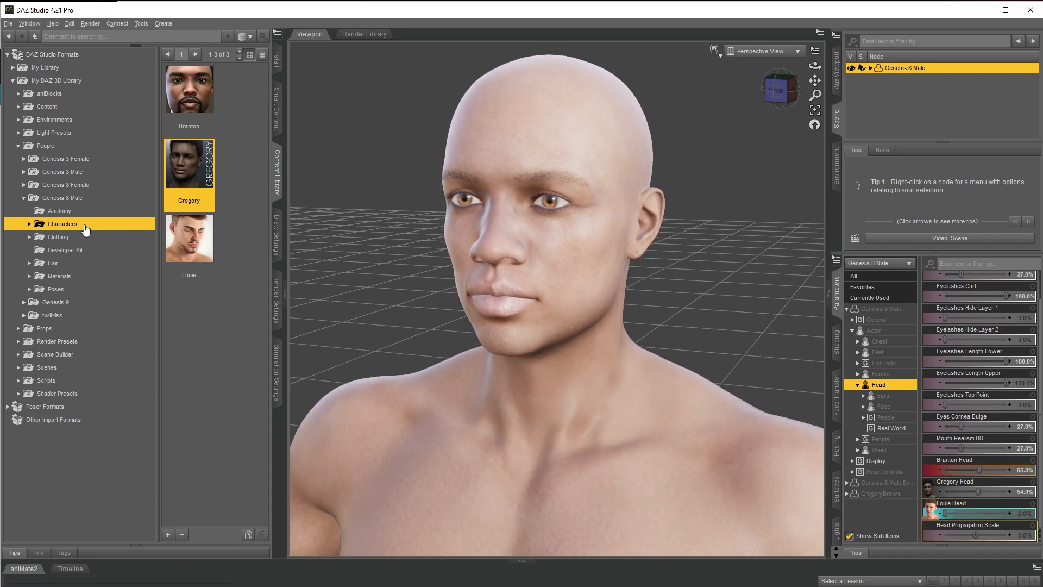
Add Stylish Hair from the SdeB Stylish Hair And Beard set to the Genesis 8 Male figure.
click(49, 263)
click(29, 263)
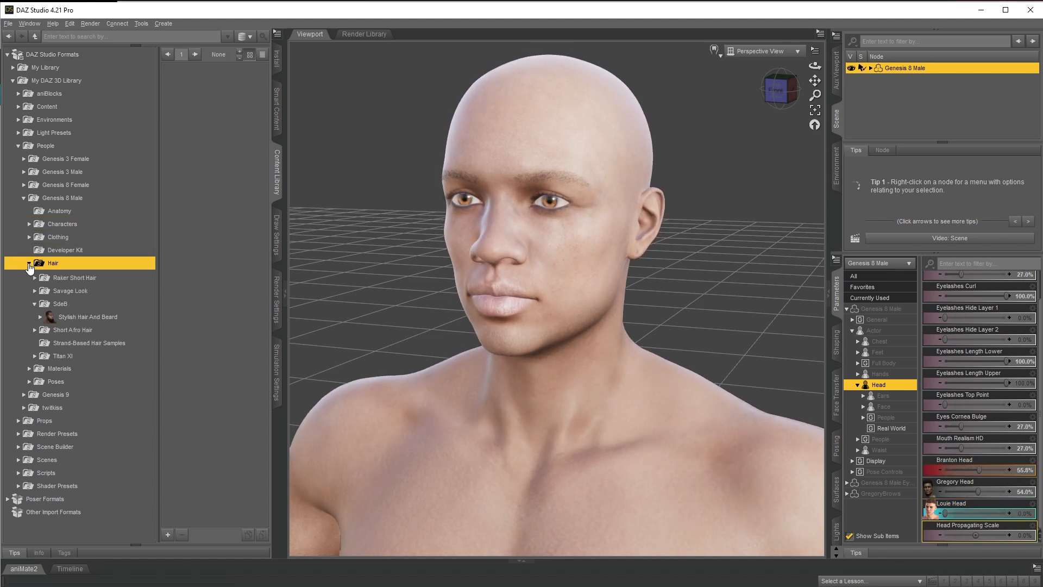
click(51, 328)
double_click(190, 171)
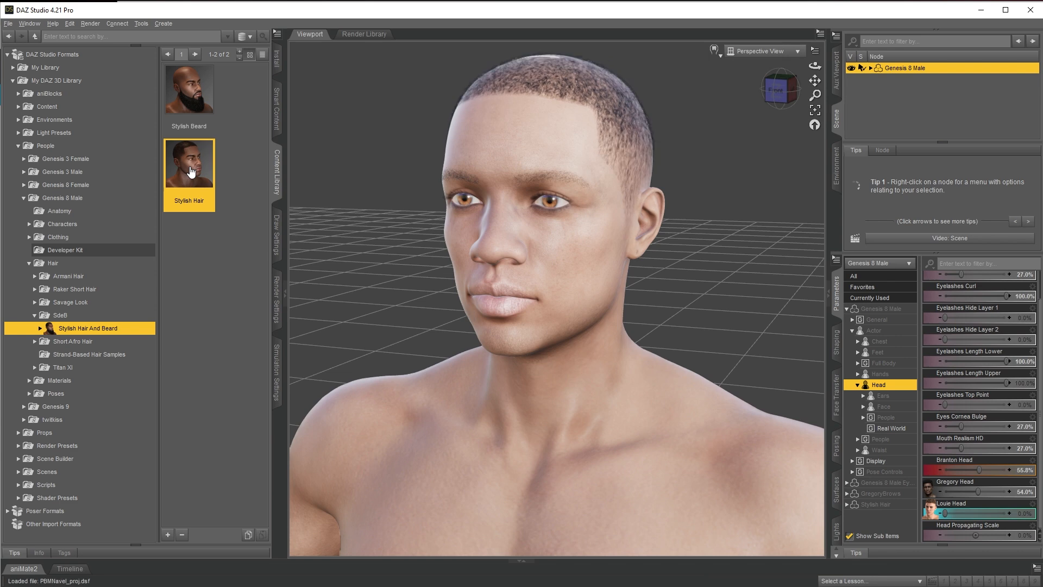
Start exporting the scene, and create and open a folder named Character inside Level1 on the LaCie SSD (F:) drive.
click(9, 25)
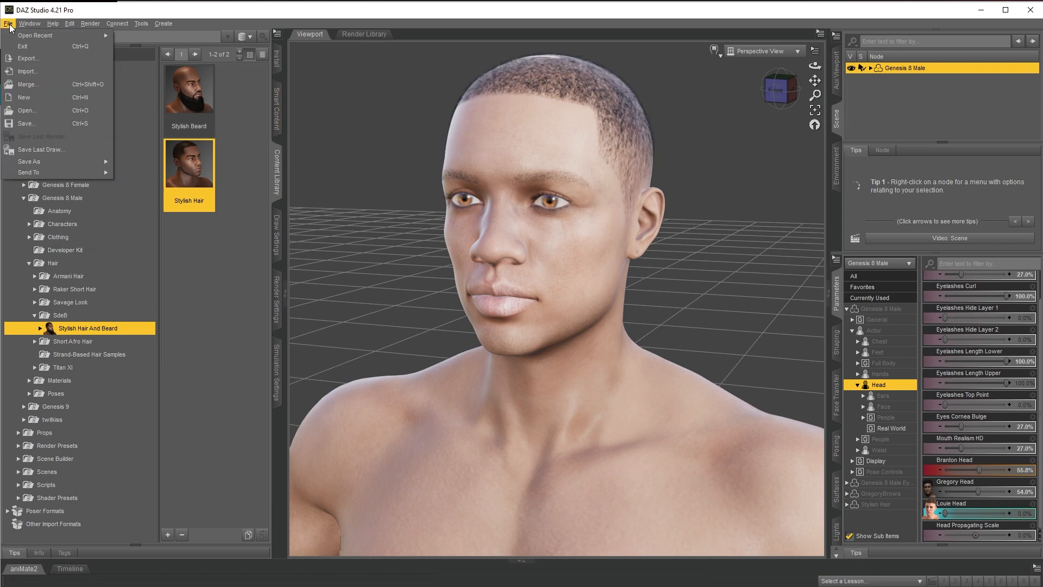
click(45, 58)
right_click(220, 201)
click(407, 317)
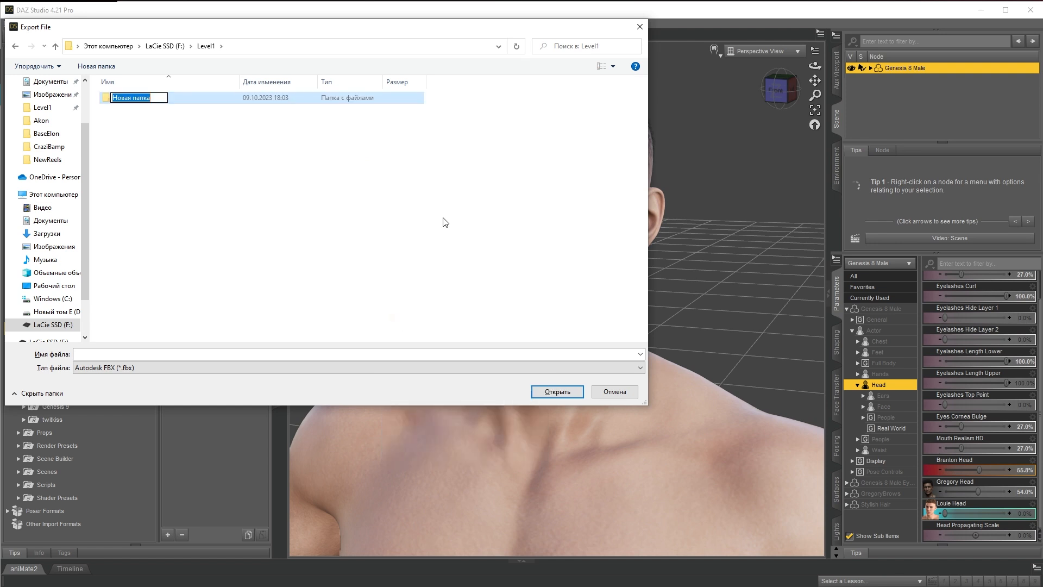
text(Chara)
key(Return)
key(Return)
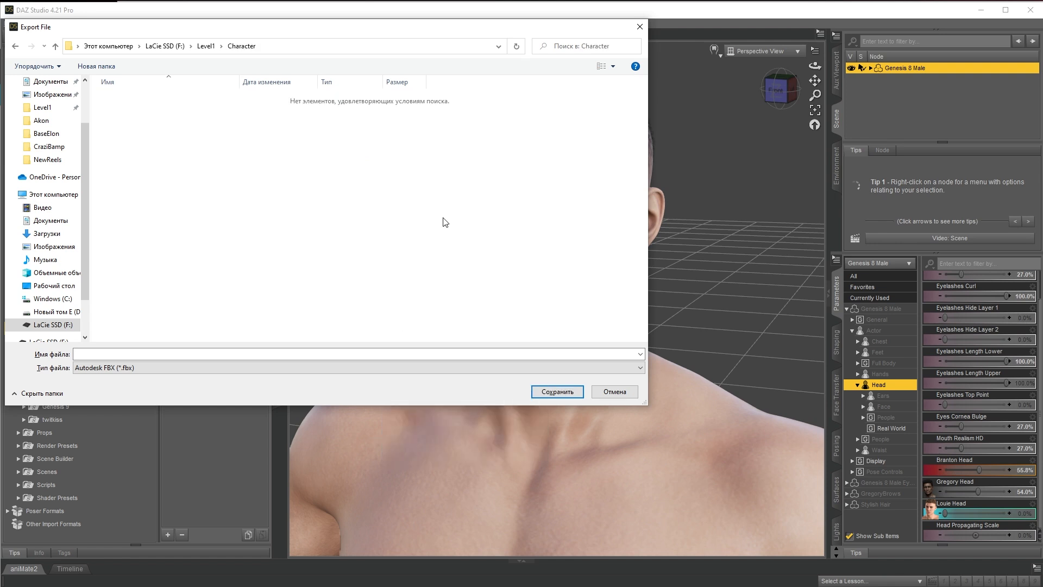
Export the character as an Autodesk FBX file named BaseDazCharacter with the current export options.
click(342, 354)
text(BaseCharacter)
click(89, 354)
text(Daz)
click(176, 368)
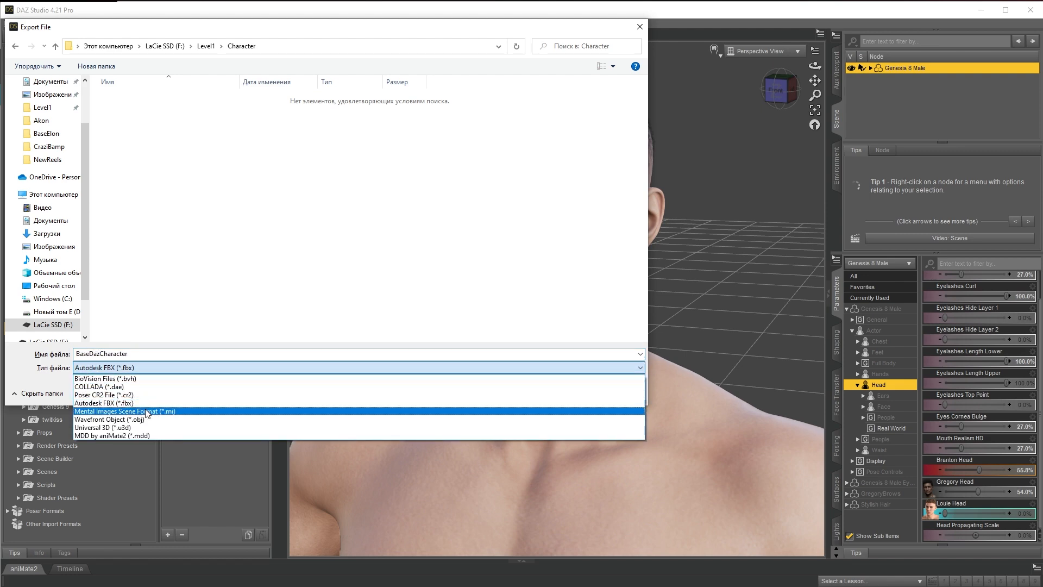
click(143, 402)
click(549, 395)
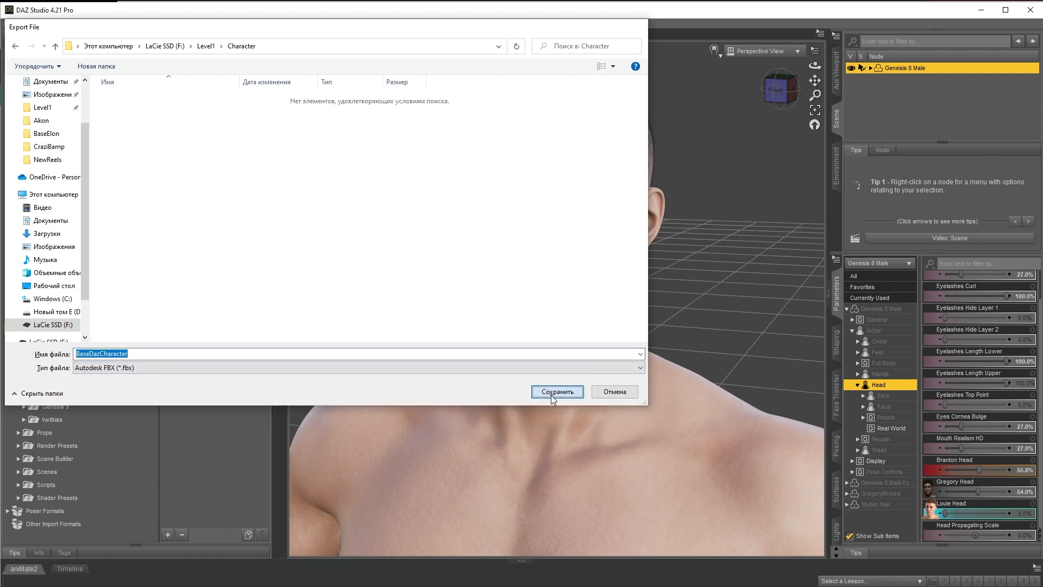
click(510, 368)
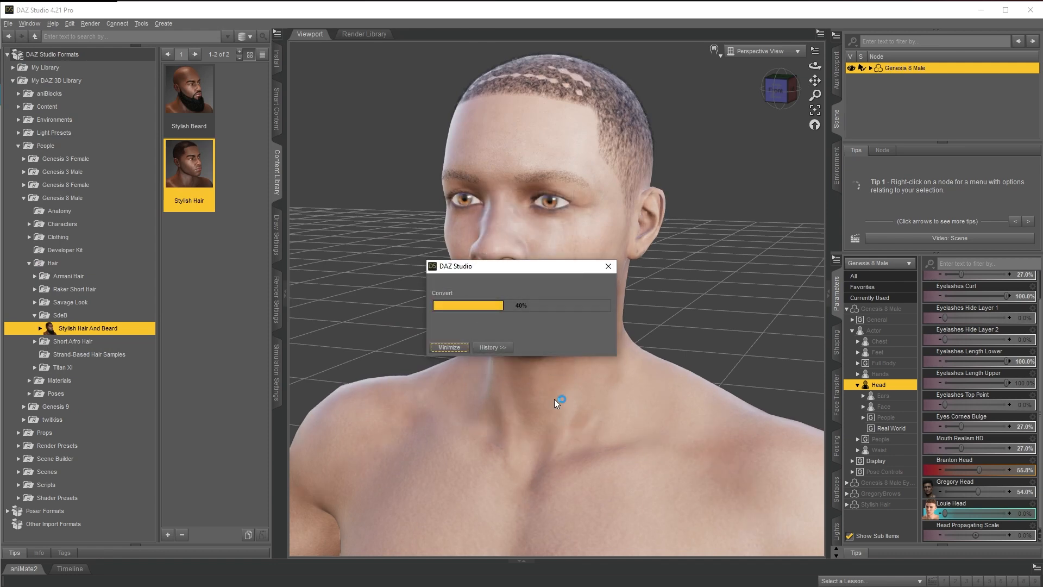
Save the scene in the Character folder as a DSON User File named DazProje, accepting the default scene save options.
click(9, 23)
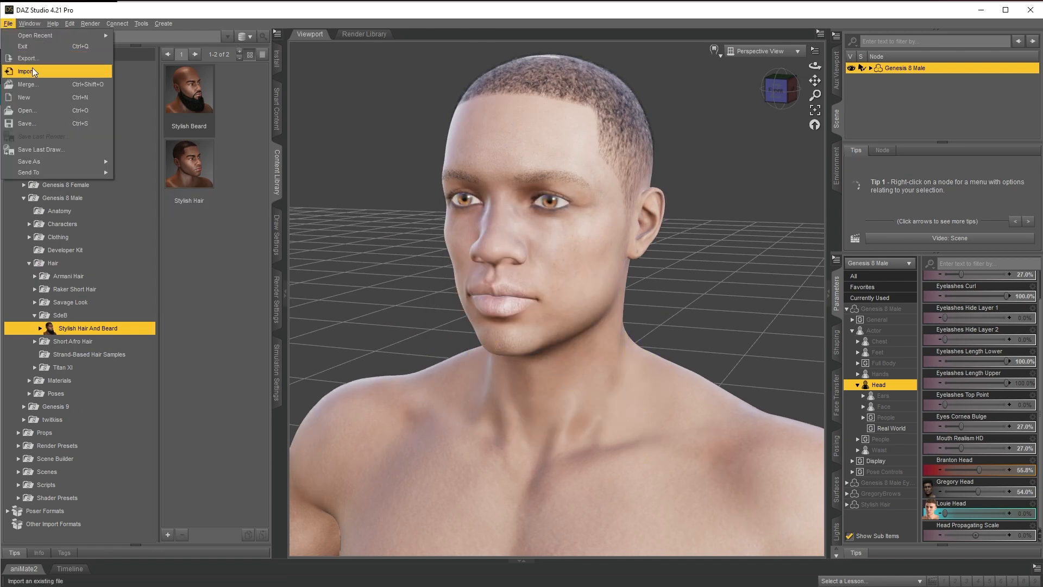
click(35, 123)
key(BackSpace)
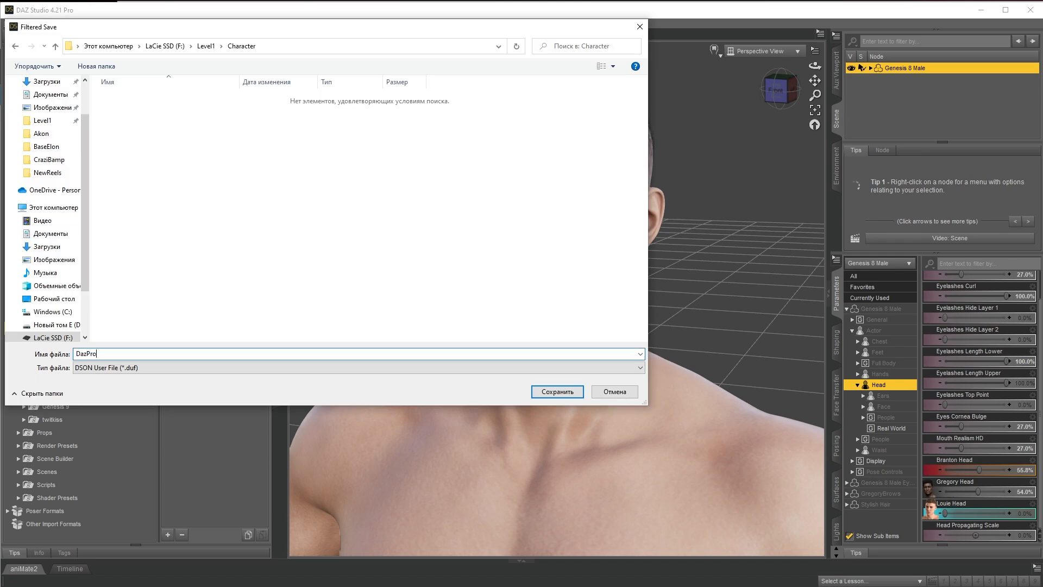
text(DazProje)
key(Return)
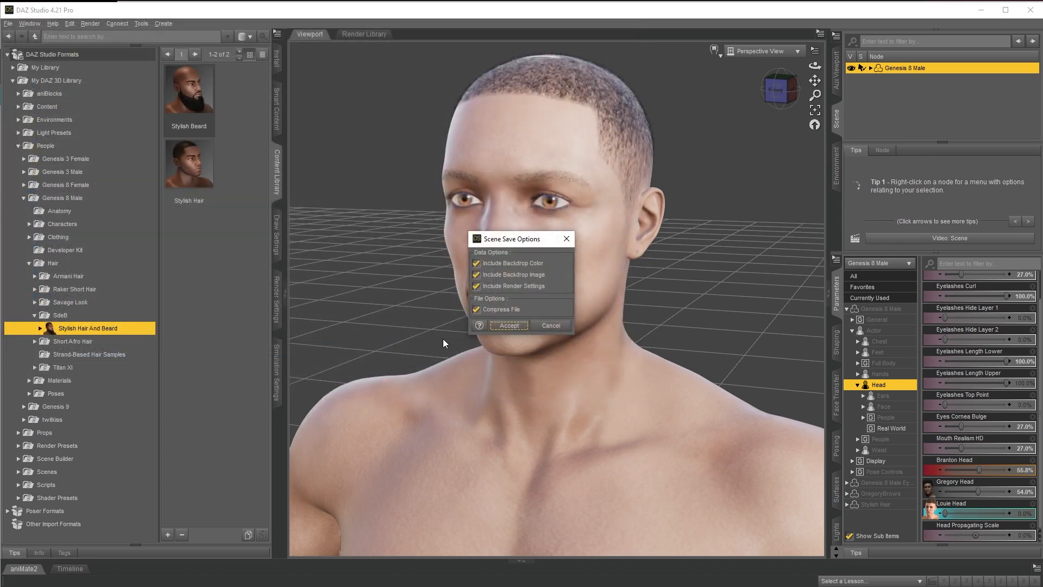
click(506, 326)
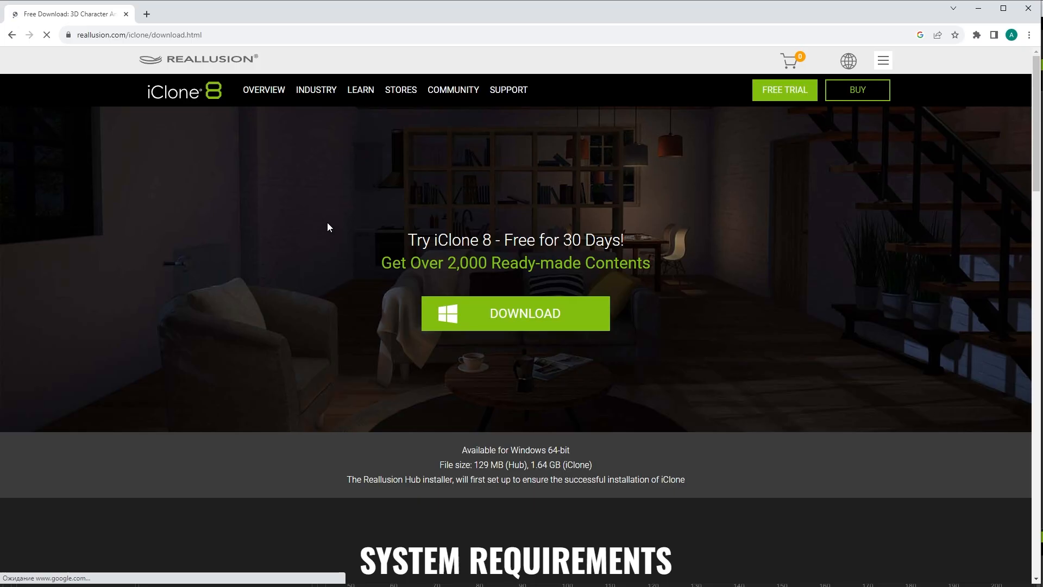
Switch to Character Creator 3 and load the exported DAZ FBX through the CC3+ Transformer with the Advanced texture option.
click(212, 98)
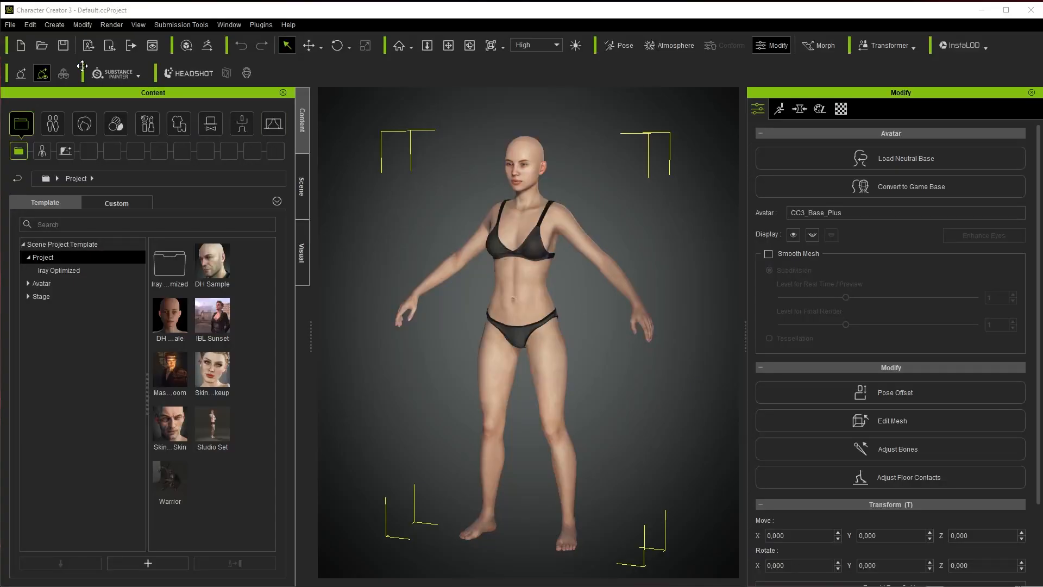
click(59, 26)
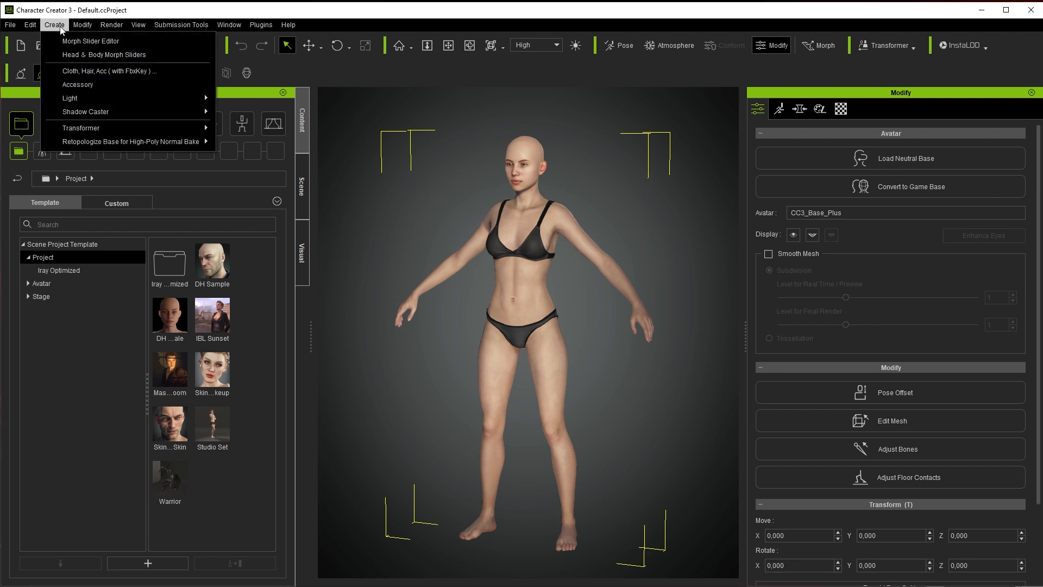
mouse_move(142, 128)
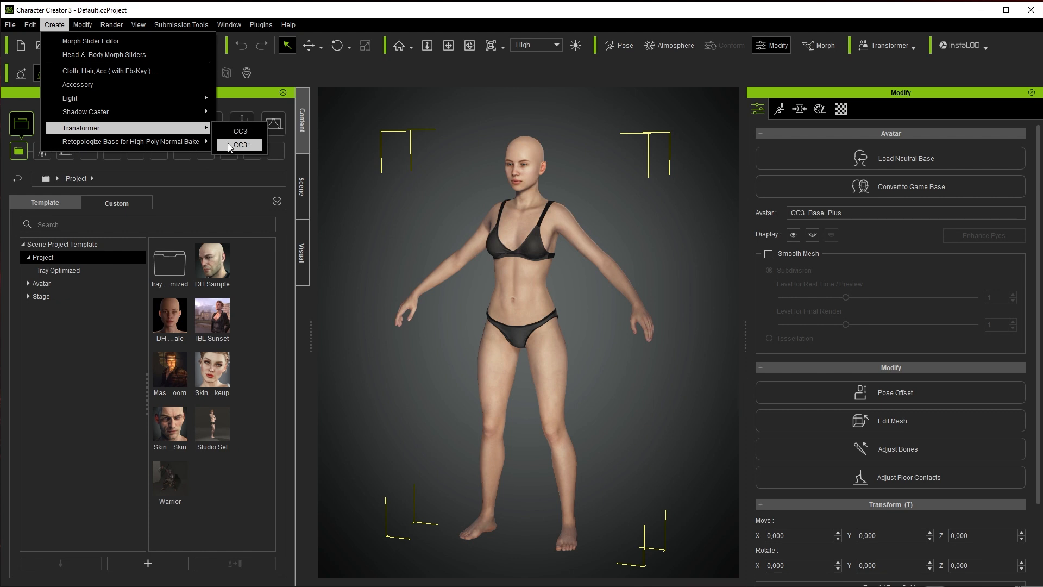
click(251, 146)
double_click(138, 107)
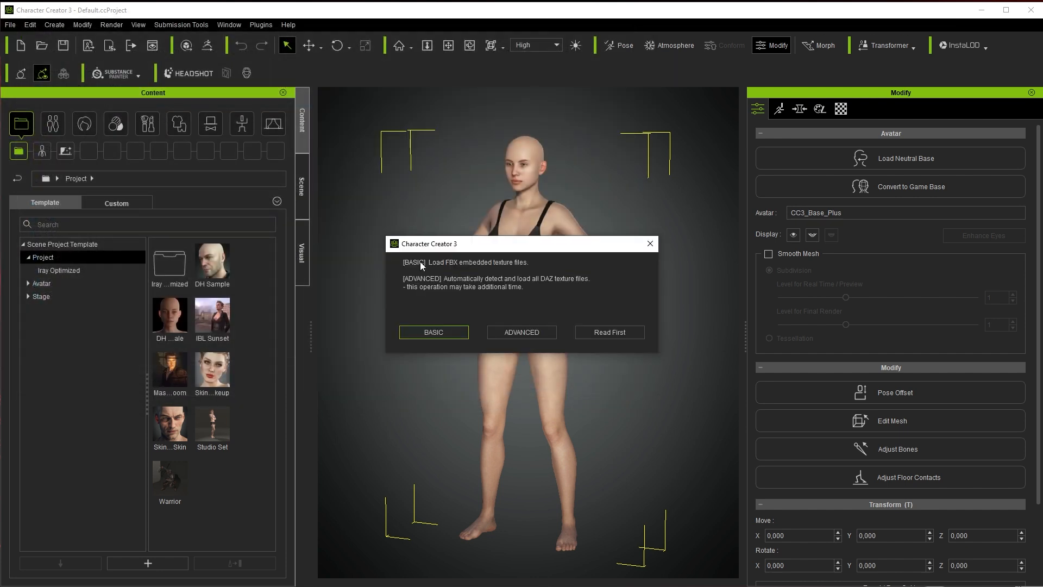
click(525, 329)
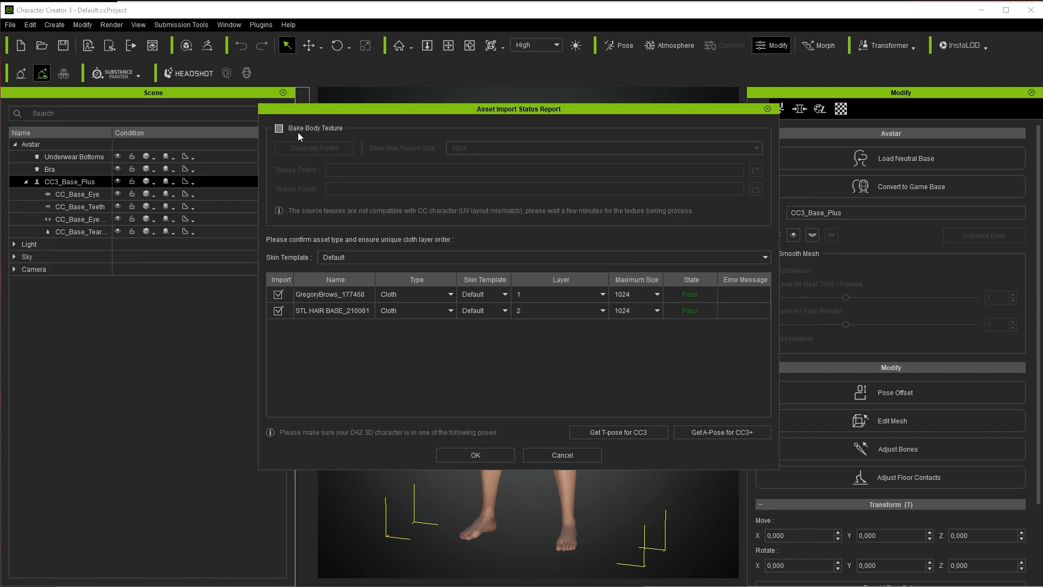
Enable Bake Body Texture for the import and set the bake max texture size to 4096.
click(294, 129)
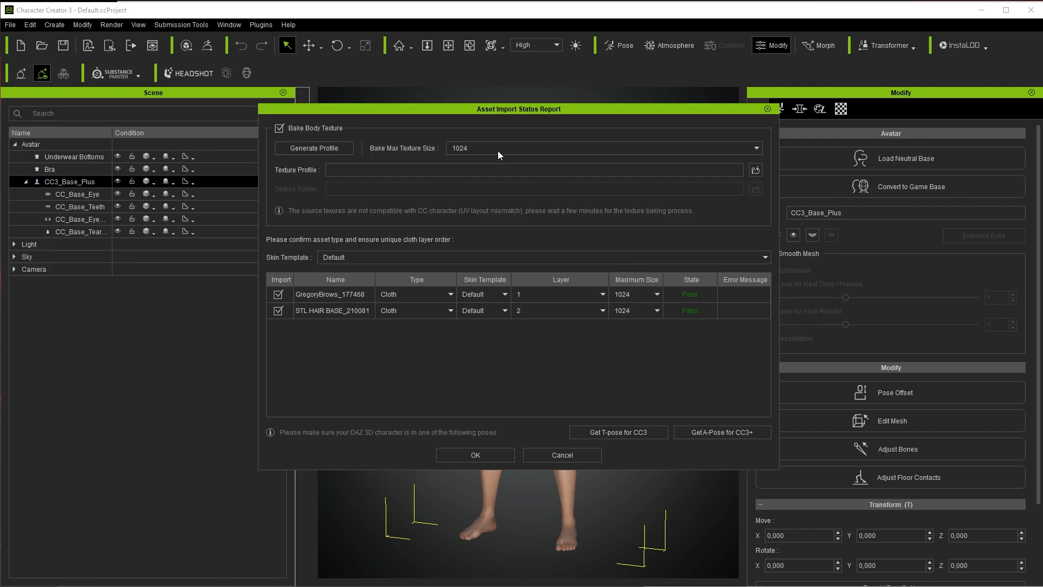
click(498, 151)
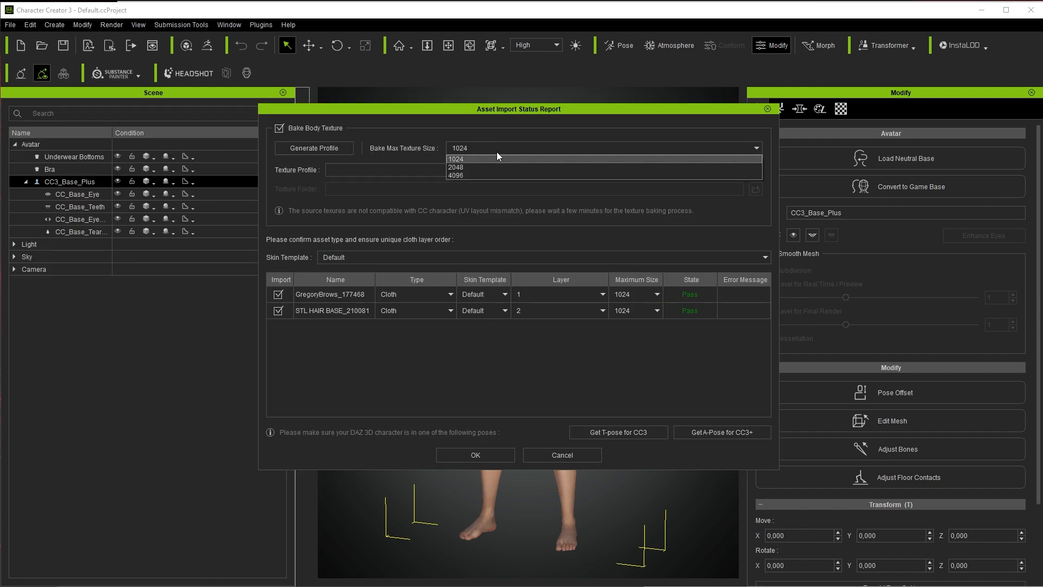
click(471, 174)
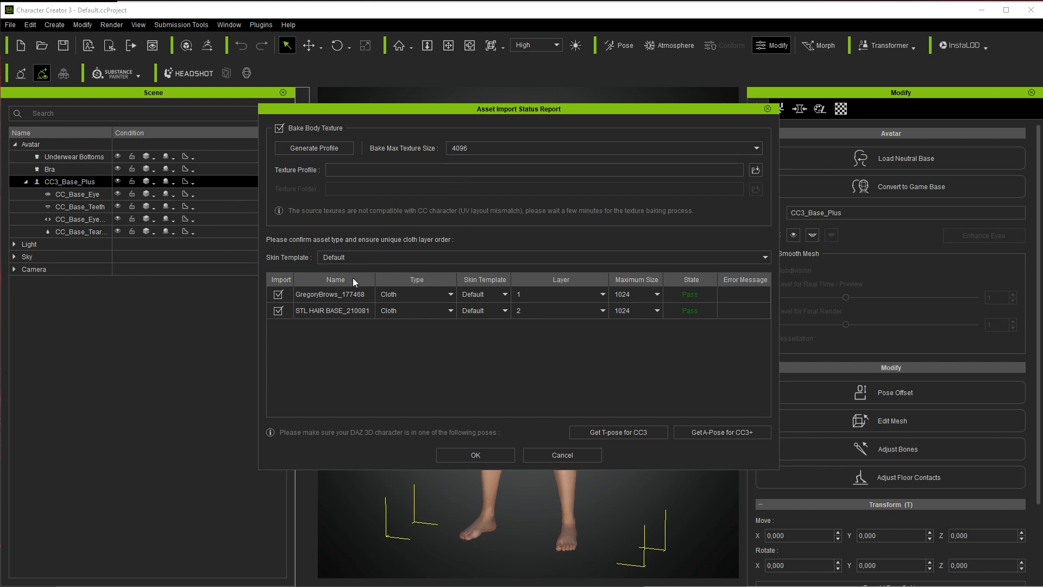
Set the type of GregoryBrows and STL HAIR BASE to Hair,Brows,Beard and run the import.
click(332, 295)
click(338, 311)
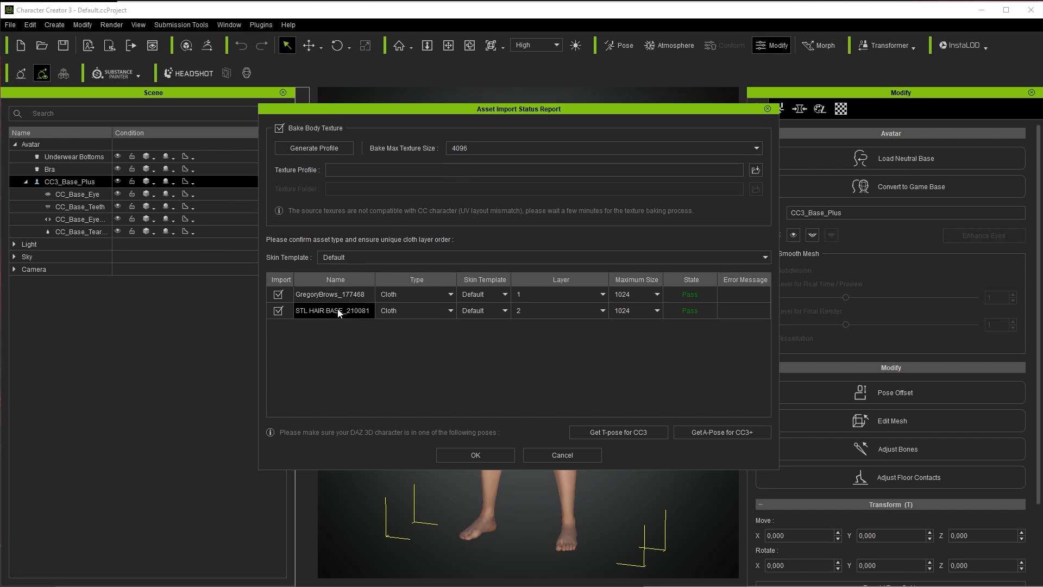
click(389, 297)
click(390, 296)
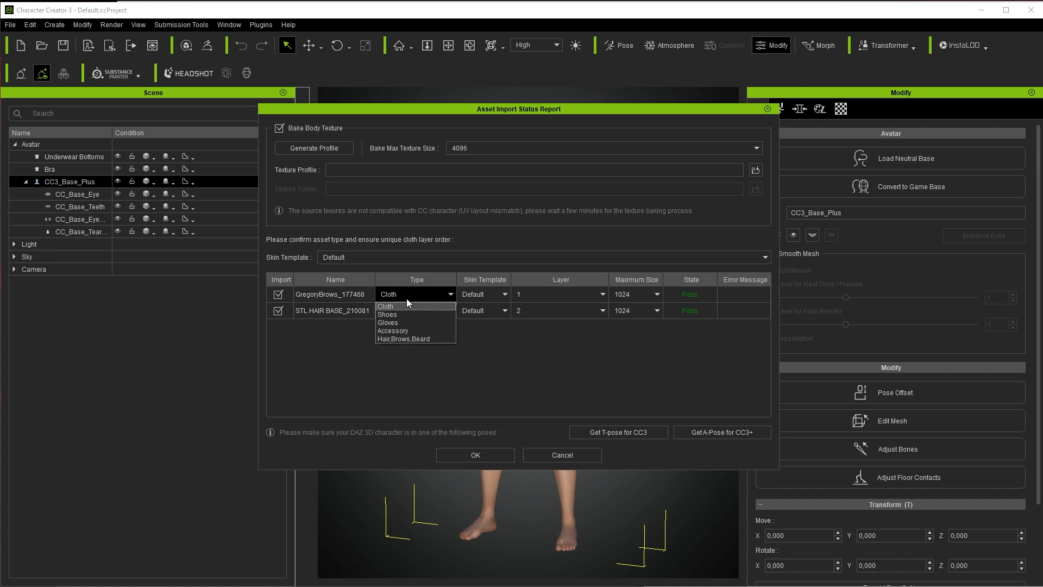
click(403, 337)
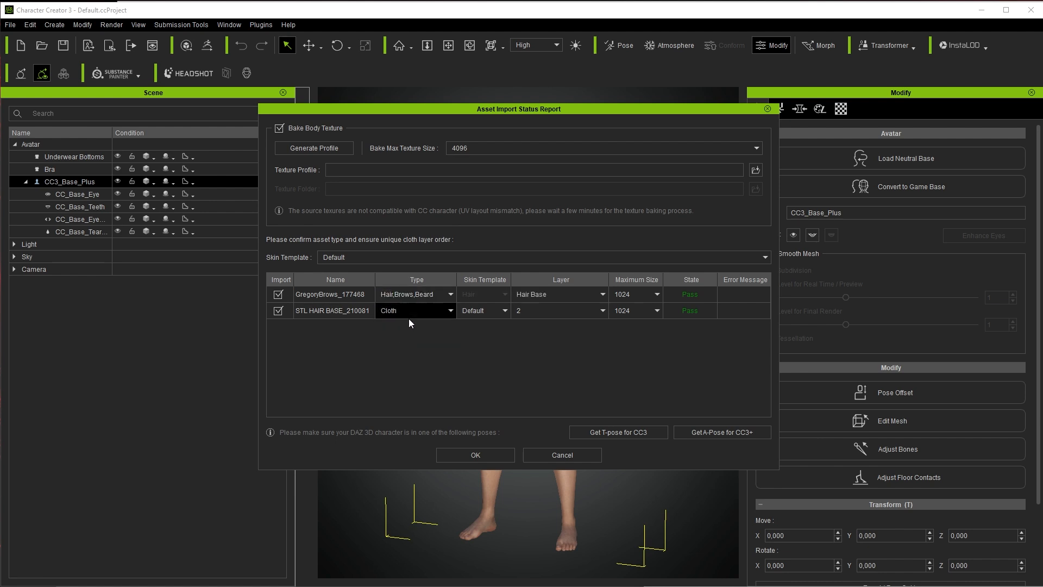
click(408, 315)
click(403, 355)
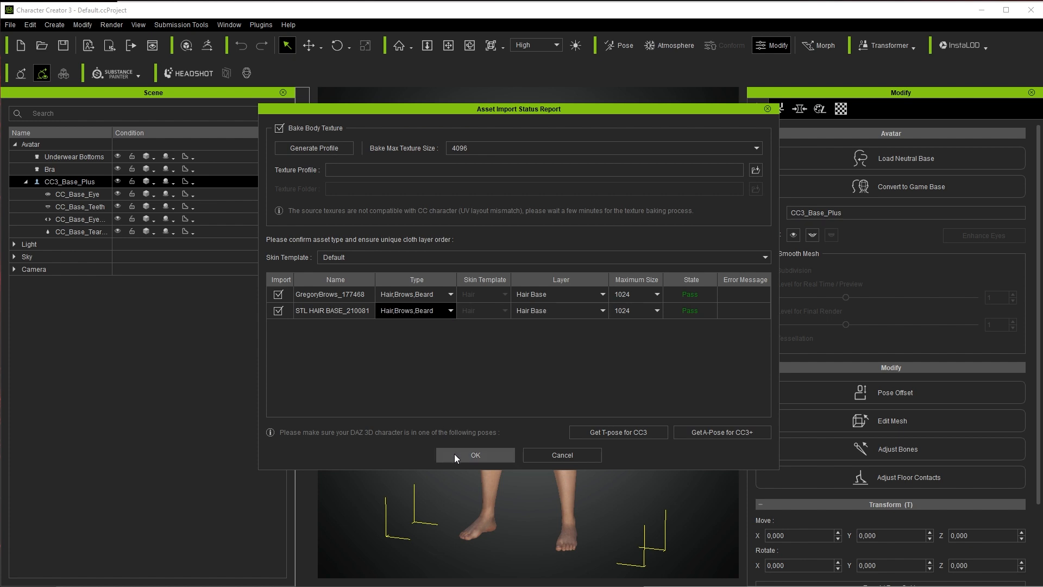
click(455, 455)
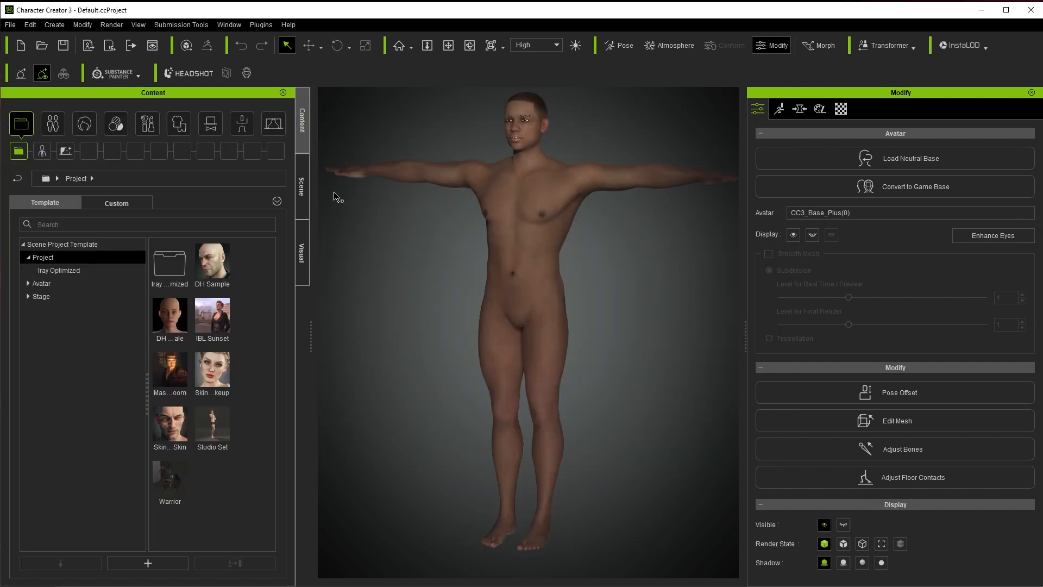
Delete the GregoryBrows and STL HAIR BASE items from the avatar in the scene.
click(306, 180)
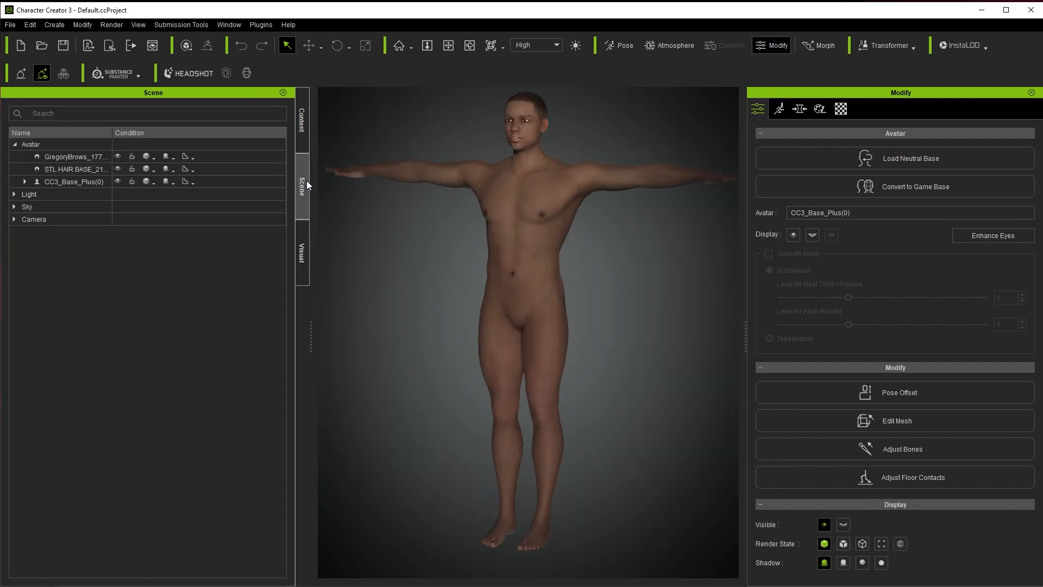
double_click(93, 157)
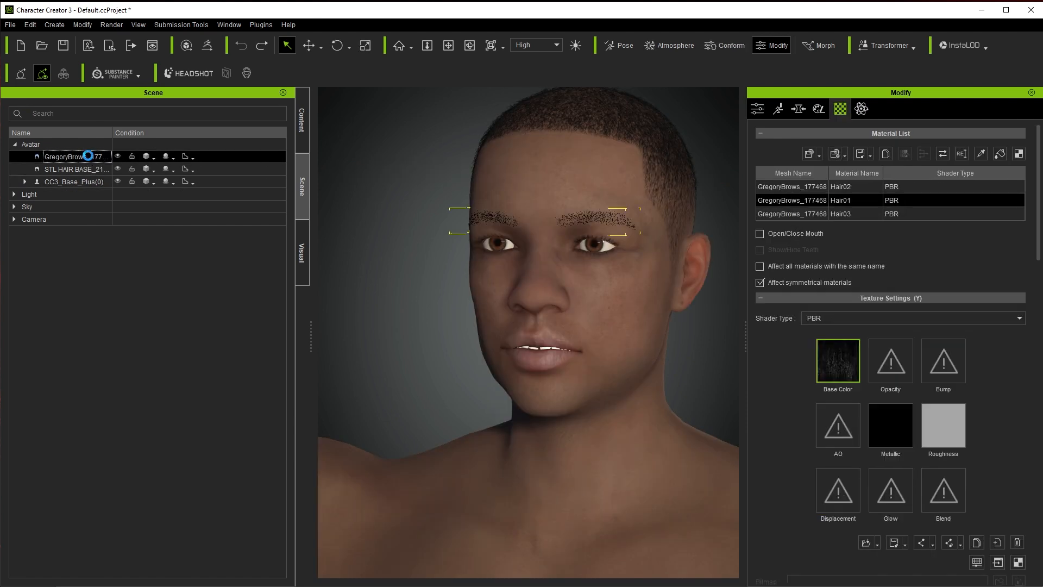
key(Delete)
click(88, 156)
key(Delete)
scroll(600, 247, down, 3)
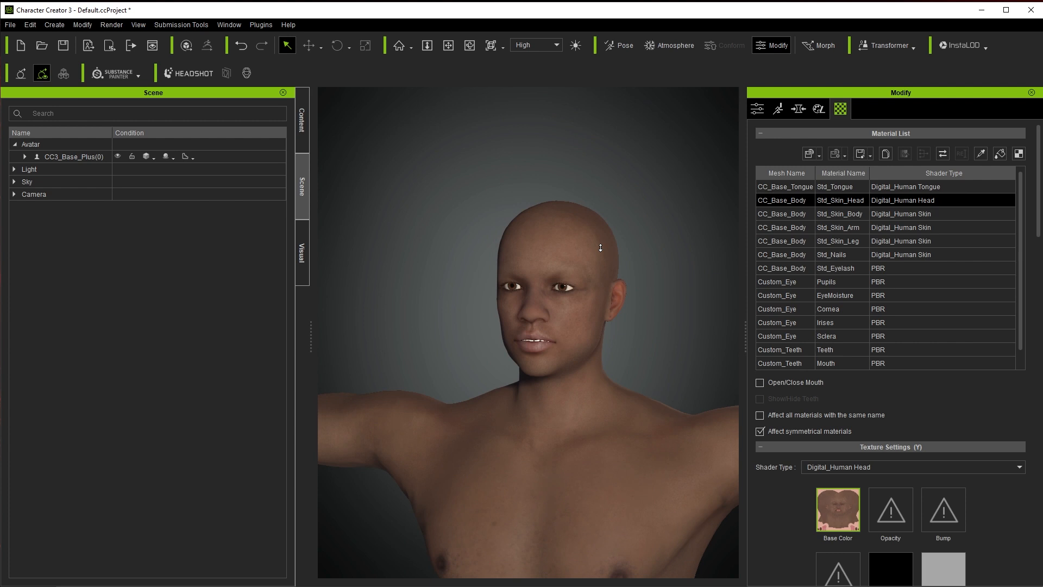
scroll(601, 247, down, 5)
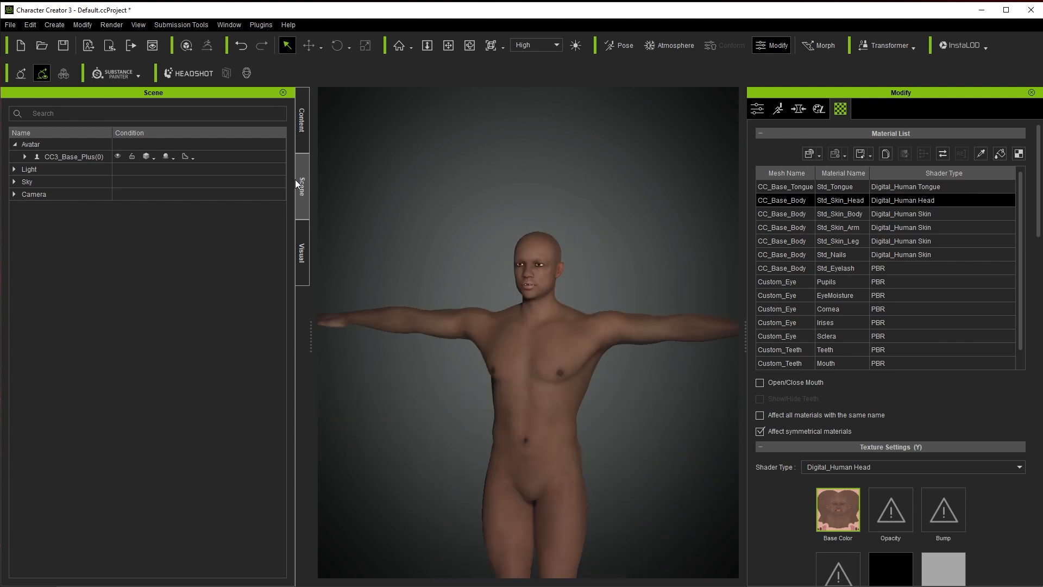
Apply the _Open A pose from the Motion templates to the character, and replace it with the _Stand M pose.
click(305, 126)
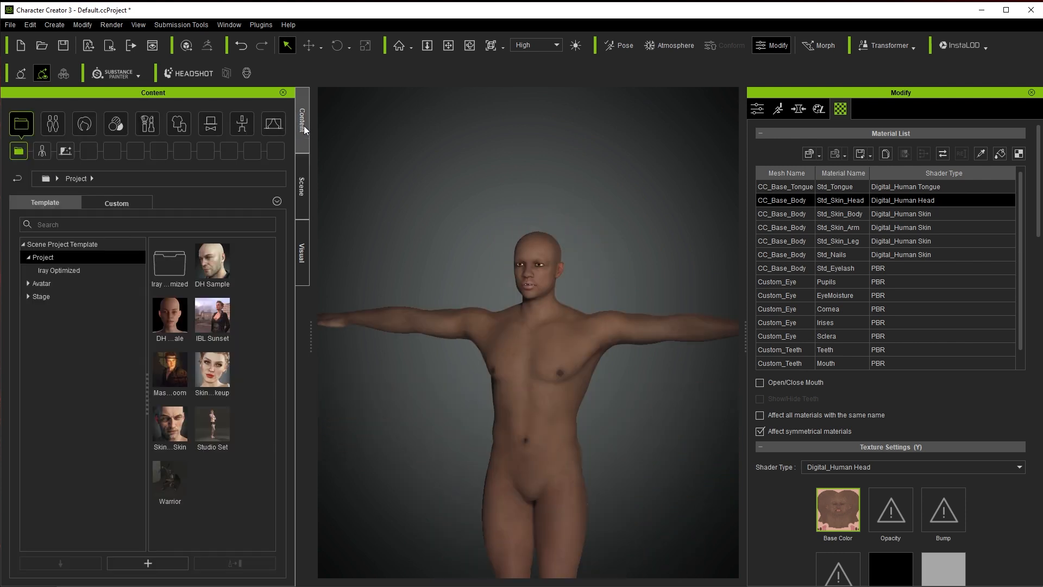
click(246, 128)
click(55, 295)
scroll(155, 347, down, 1)
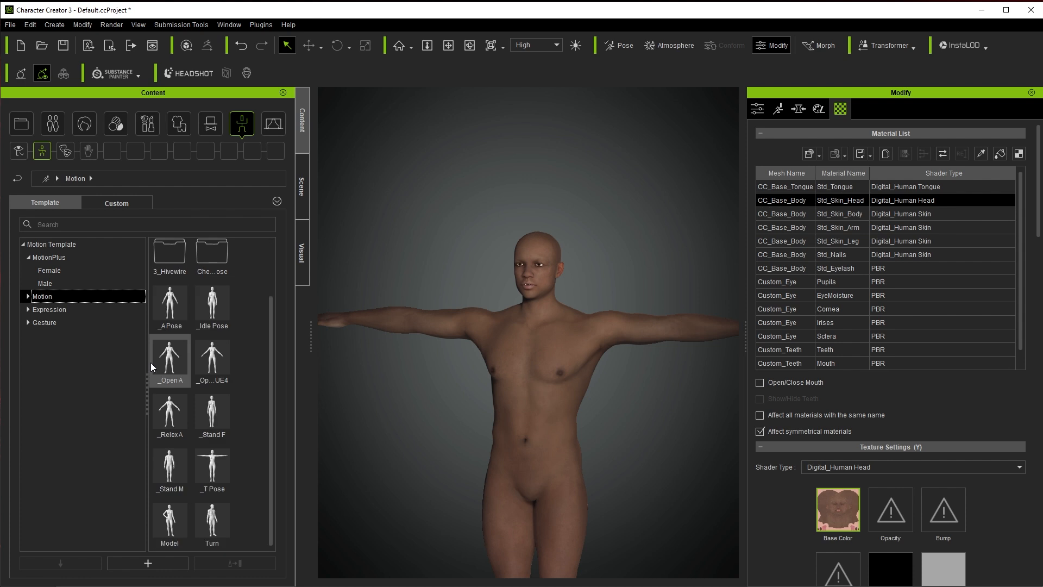
double_click(152, 360)
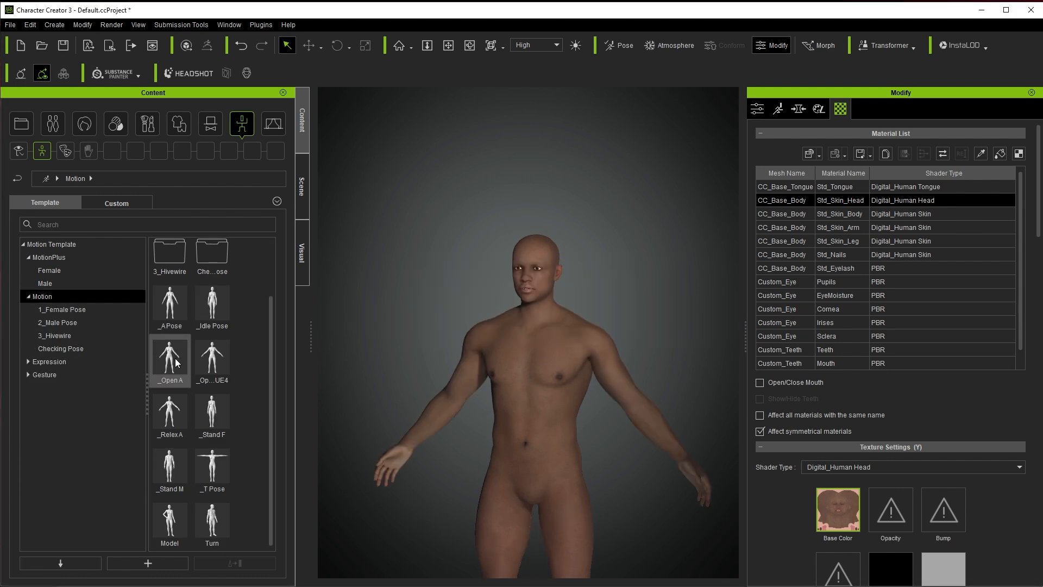
mouse_move(216, 362)
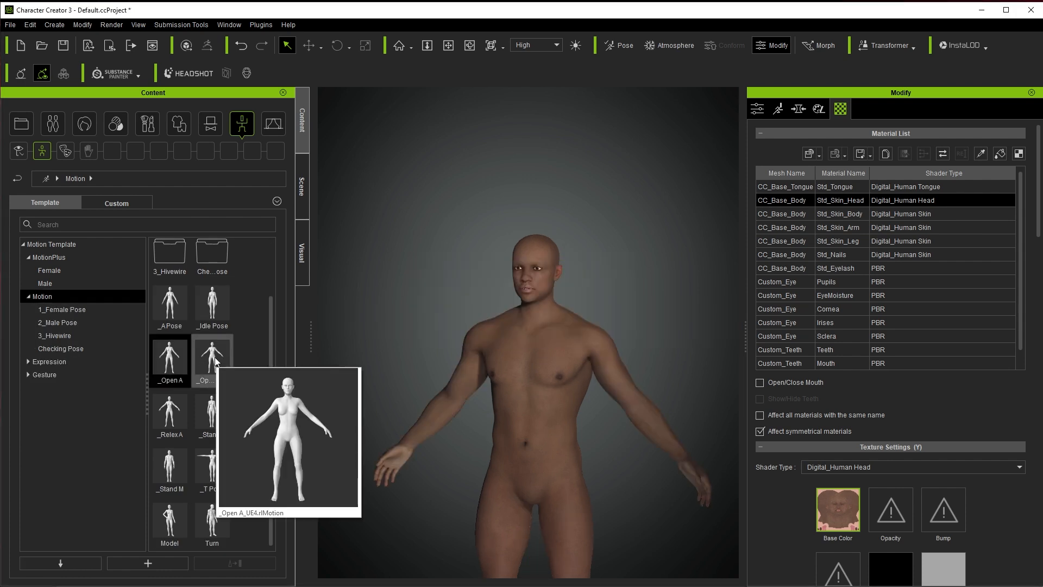
double_click(184, 451)
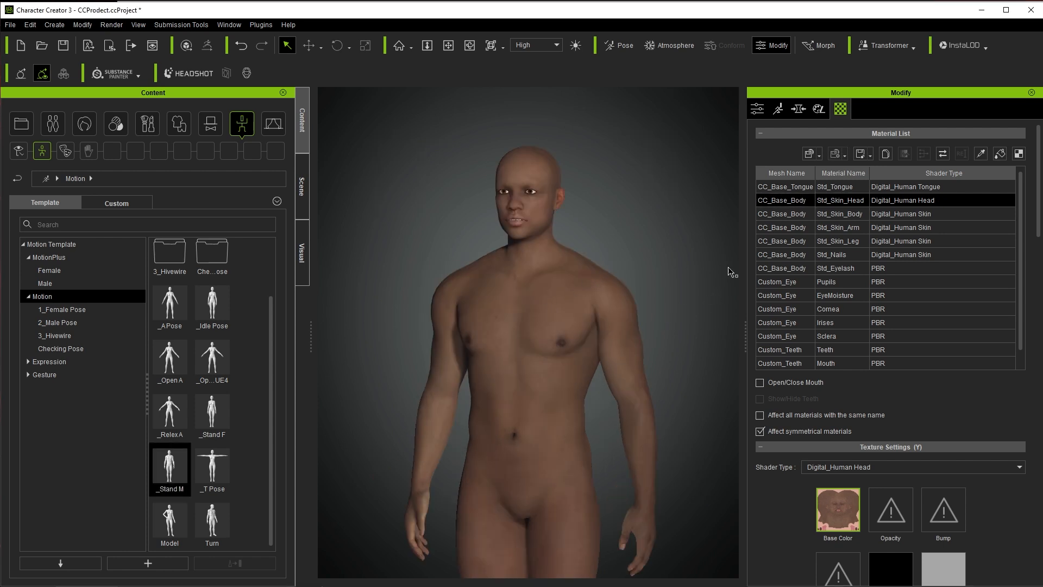
Open the character's body morphs and slightly increase a Shoulder morph.
click(796, 112)
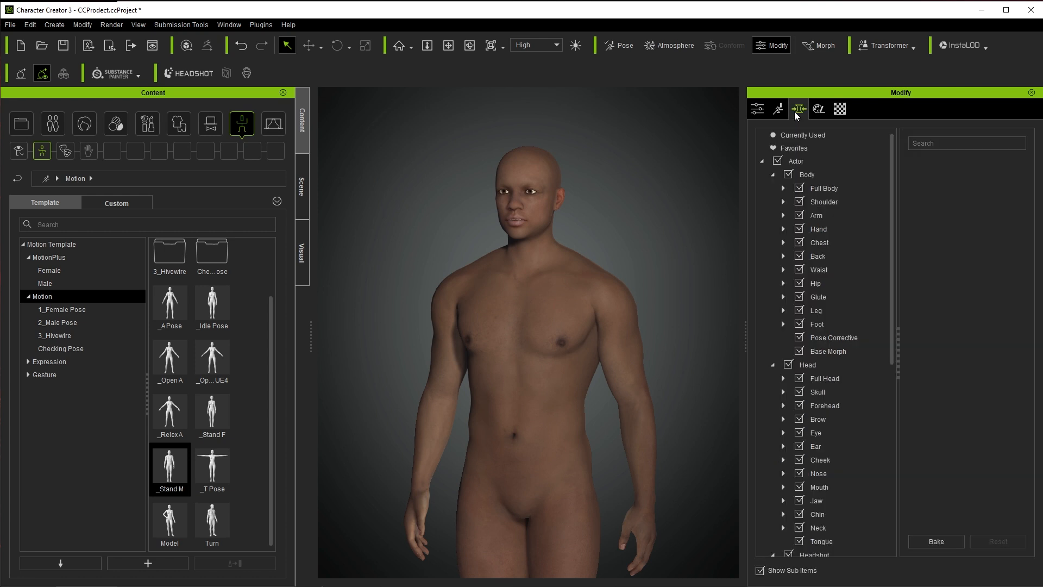
click(814, 174)
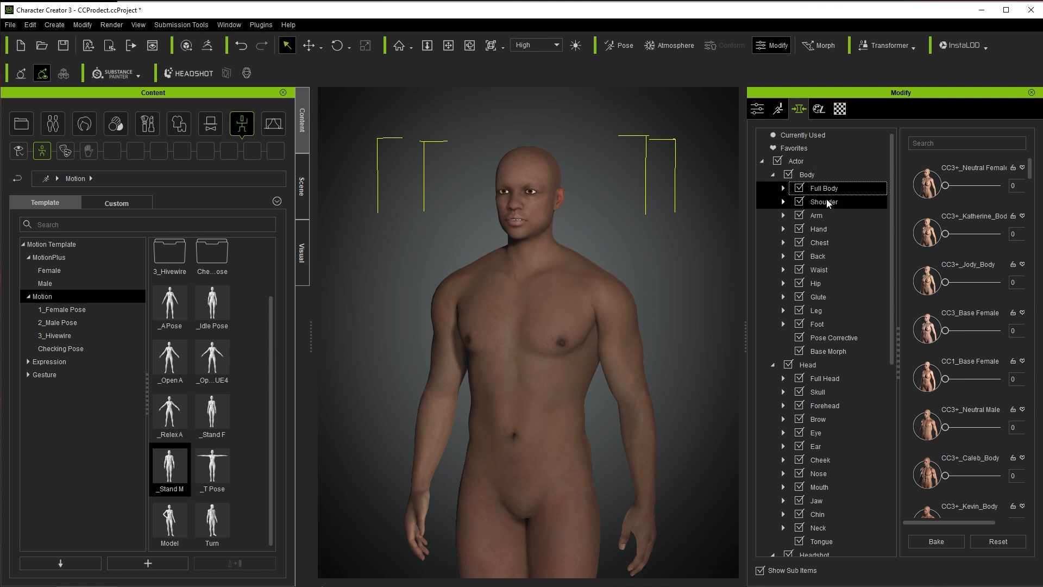
click(826, 202)
drag(972, 189, 982, 189)
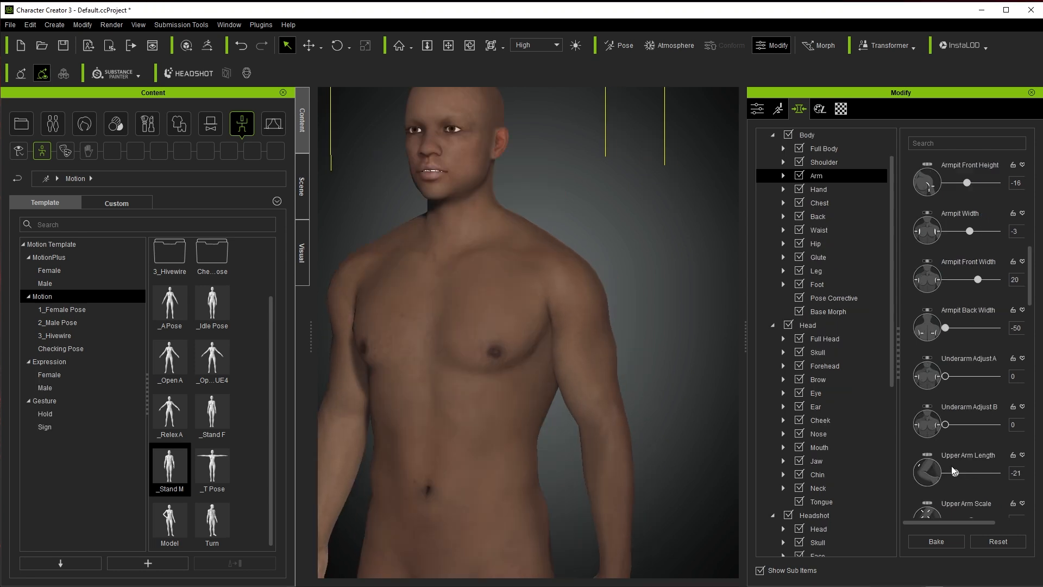
Shape the upper arms with Upper Arm Length -31, Upper Arm Scale 16, Upperarm Inner Scale 18 and Biceps Scale 25, and adjust further Arm morphs.
scroll(951, 465, down, 5)
right_drag(671, 364, 597, 363)
drag(945, 482, 958, 482)
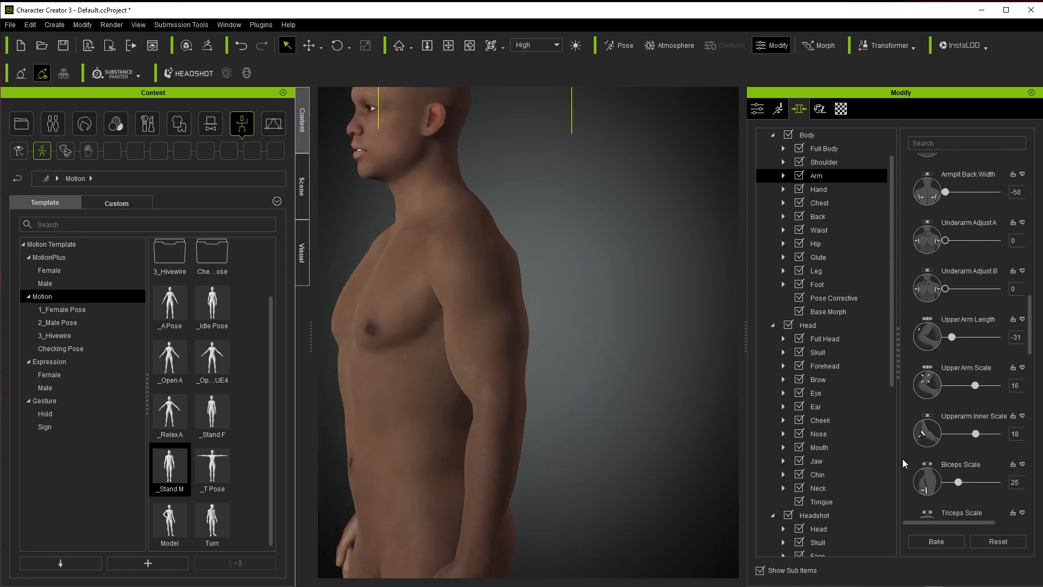
scroll(962, 454, down, 5)
drag(964, 442, 960, 442)
drag(971, 491, 979, 490)
Increase two more morphs further along the Arm category to refine the arm shape.
right_drag(598, 364, 671, 364)
scroll(956, 462, down, 3)
drag(945, 458, 970, 458)
right_drag(671, 364, 597, 364)
scroll(956, 456, down, 1)
drag(945, 454, 962, 455)
scroll(951, 451, down, 3)
Shape the fingers with the Hand morphs, setting Finger Tip Curve to 15 and Finger Tip Turn to 22, and adjust Thumb Length L slightly.
click(818, 189)
scroll(951, 380, down, 5)
scroll(522, 432, up, 8)
middle_drag(521, 433, 484, 207)
drag(945, 404, 954, 404)
drag(945, 452, 958, 453)
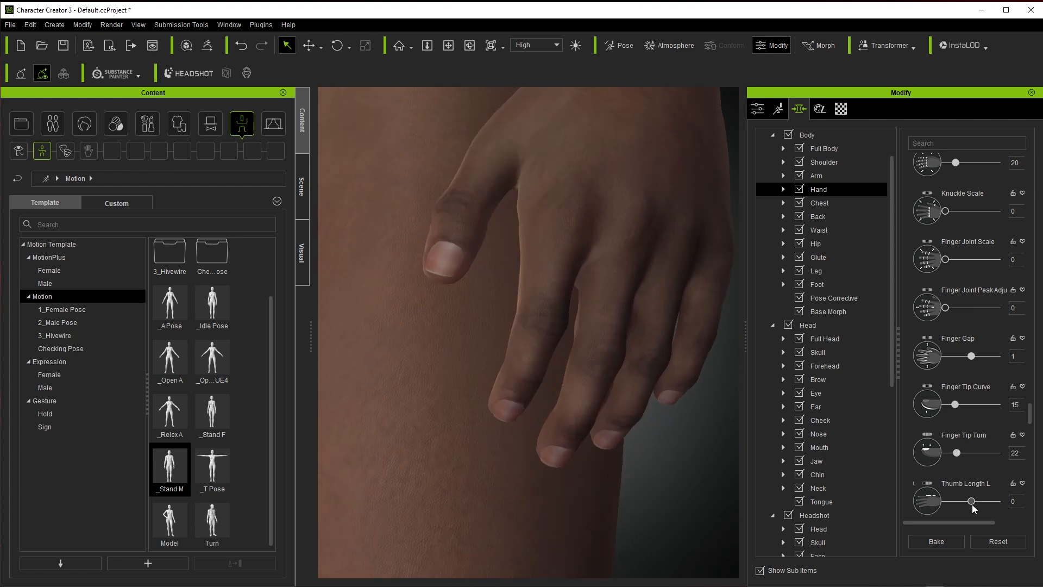
drag(971, 501, 973, 500)
scroll(951, 483, down, 5)
Reshape the character's chest by lowering three Chest morphs and increasing two others.
click(819, 203)
middle_drag(624, 179, 608, 442)
scroll(608, 443, down, 8)
drag(963, 185, 964, 186)
right_drag(598, 364, 670, 363)
drag(971, 282, 955, 282)
drag(963, 330, 959, 330)
drag(962, 378, 952, 379)
right_drag(671, 364, 630, 364)
drag(945, 427, 956, 427)
scroll(924, 426, down, 6)
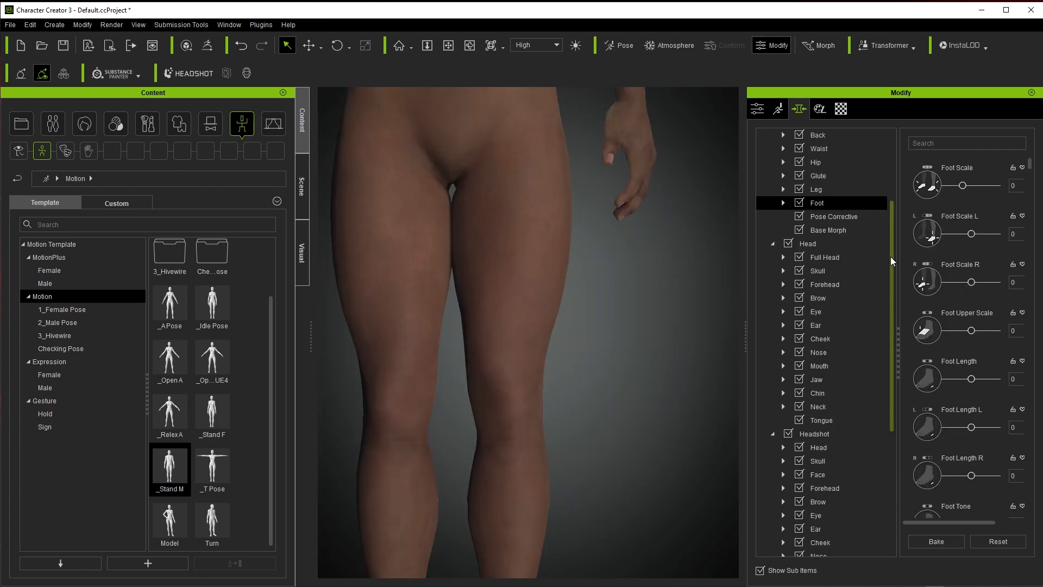
Slim the legs with the Leg morphs, setting Thigh Scale to -76 and Lower Leg Scale to -31.
click(816, 189)
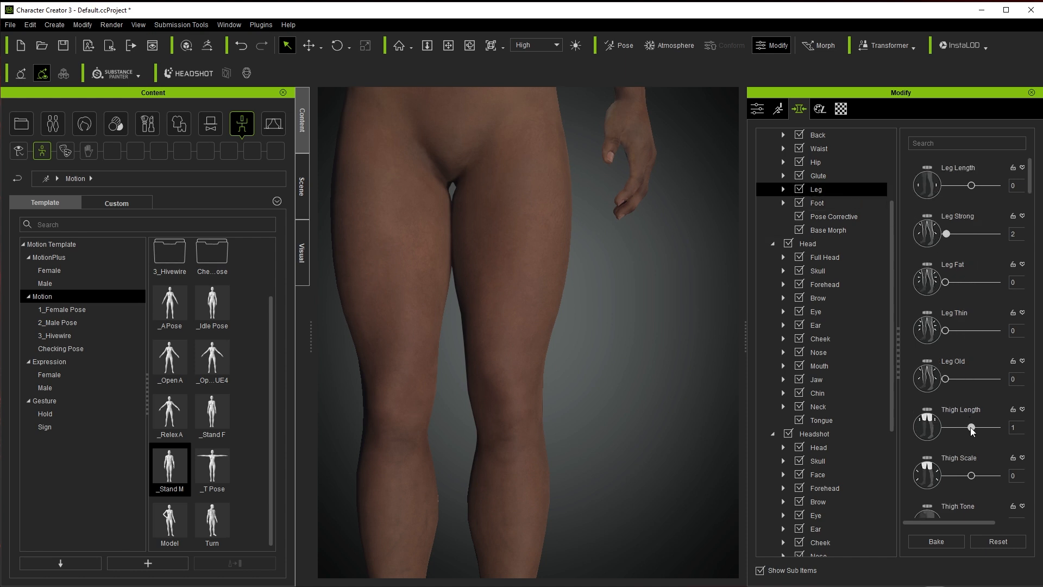
drag(971, 427, 966, 427)
key(ctrl+z)
drag(971, 477, 951, 475)
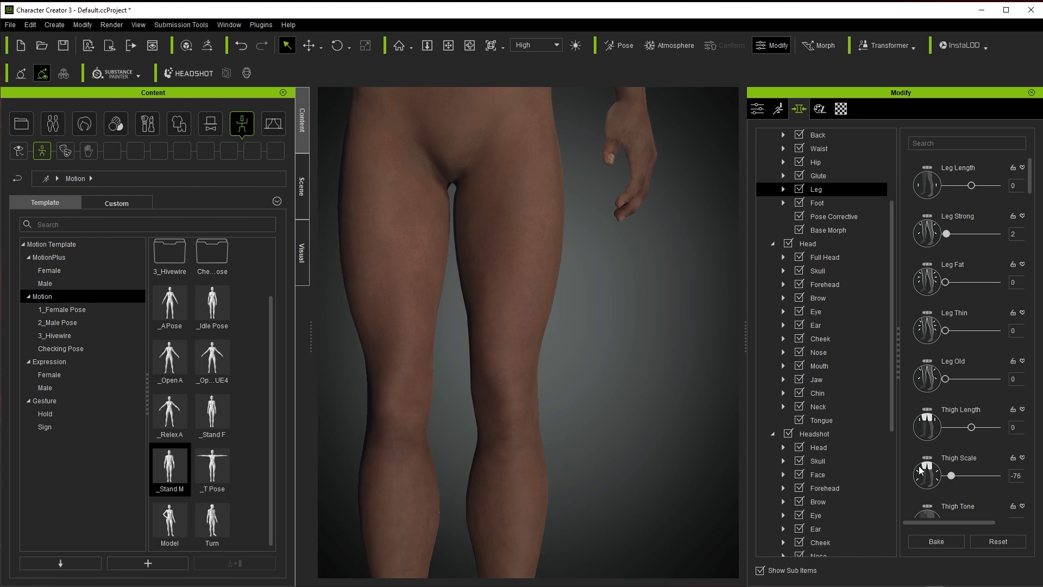
scroll(907, 453, down, 3)
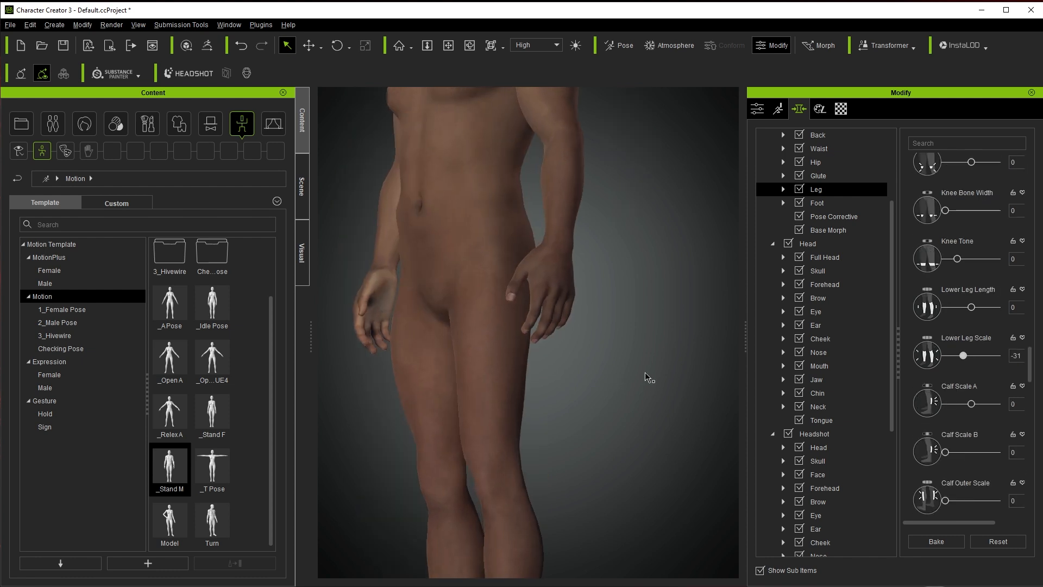
Narrow the upper back by setting the Back Lats Scale morph to -68, and check the torso from behind and in front.
middle_drag(589, 297, 605, 392)
right_drag(605, 392, 535, 326)
scroll(810, 201, up, 2)
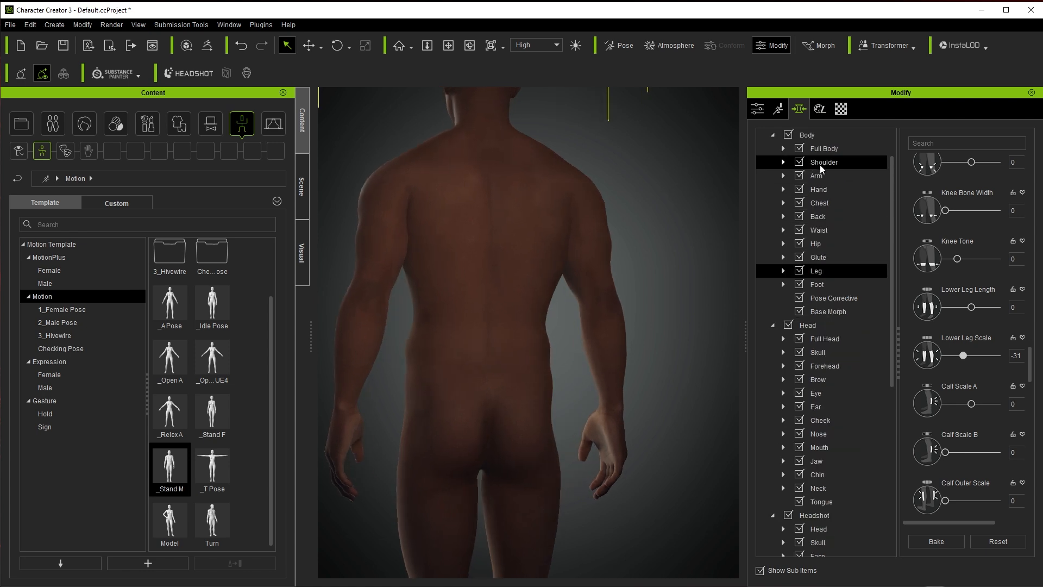
click(853, 216)
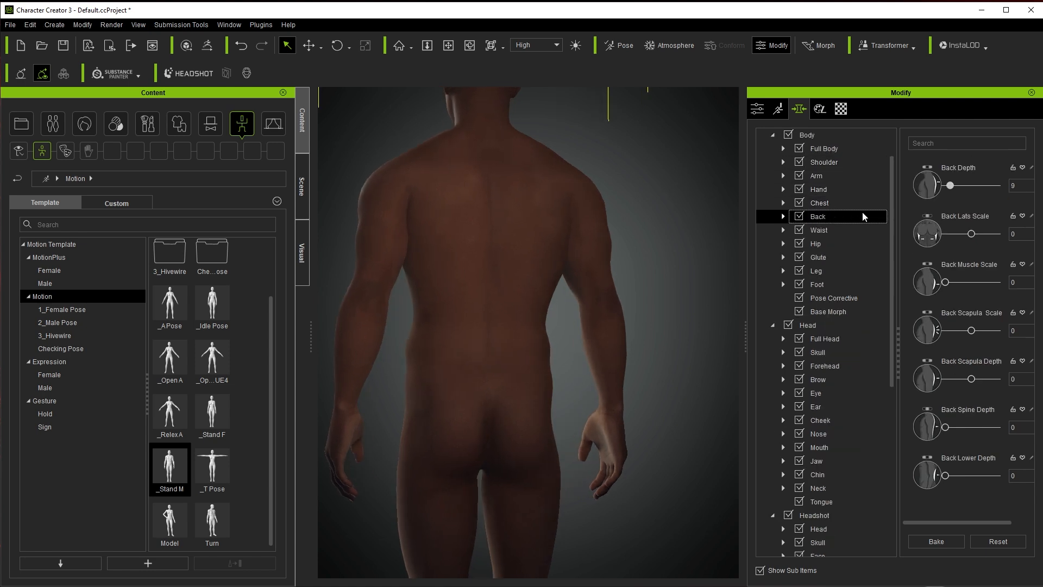
mouse_move(972, 235)
mouse_down()
mouse_move(945, 235)
mouse_move(953, 233)
mouse_up()
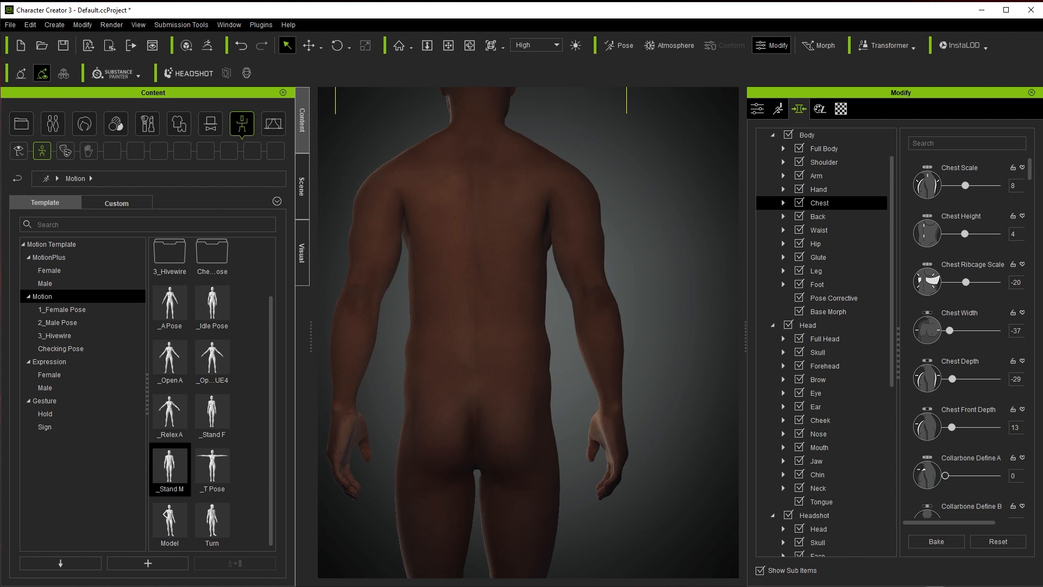
click(818, 216)
right_drag(505, 237, 736, 250)
right_drag(618, 246, 646, 244)
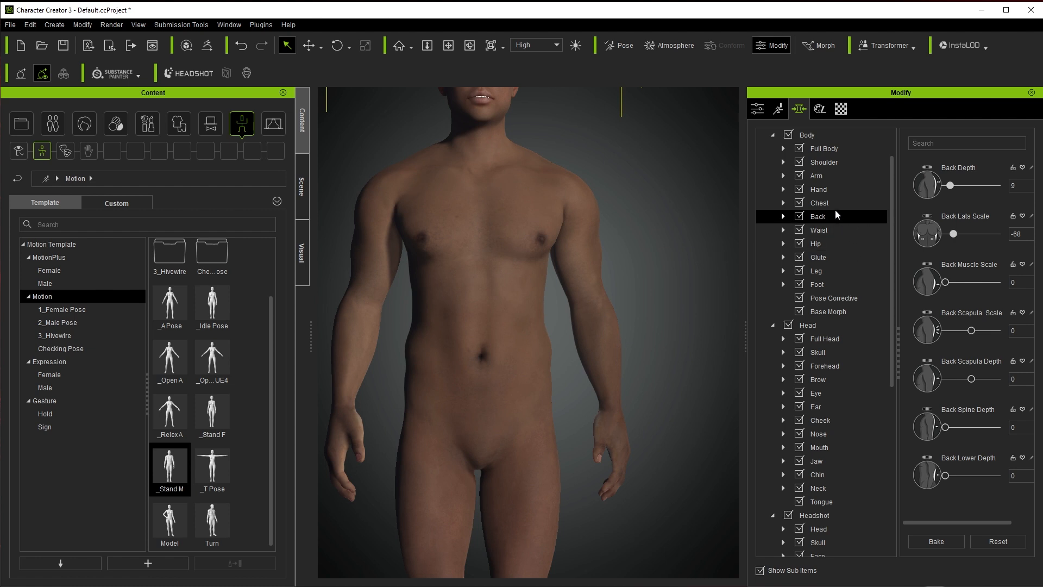
click(857, 204)
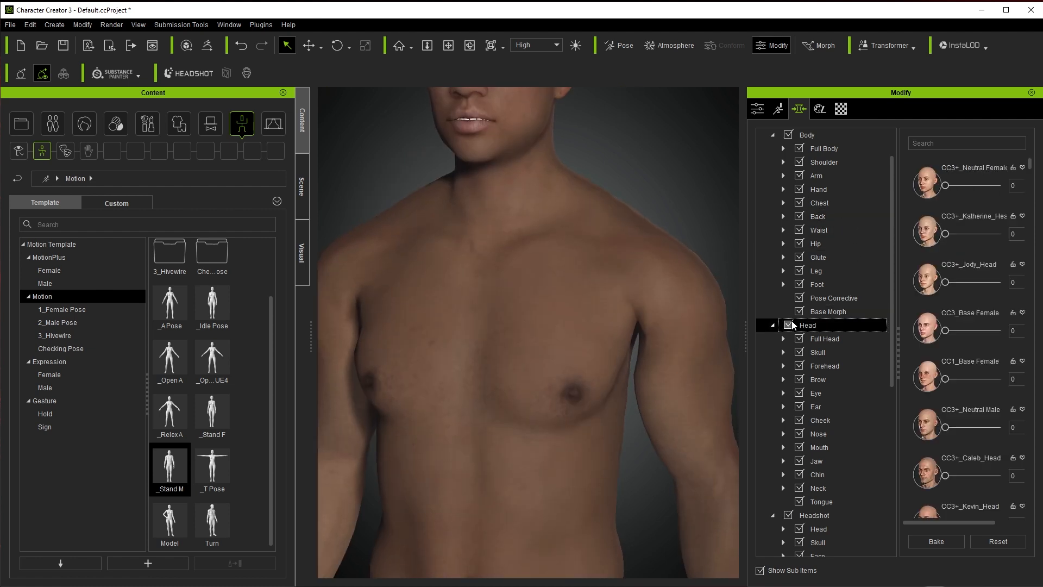
Shape the forehead with the Head morphs, setting Forehead Curve to -100, Forehead Outer Scale to -70 and Forehead Wrinkle to 28.
click(842, 326)
drag(945, 330, 1001, 331)
scroll(923, 418, down, 5)
scroll(918, 416, down, 8)
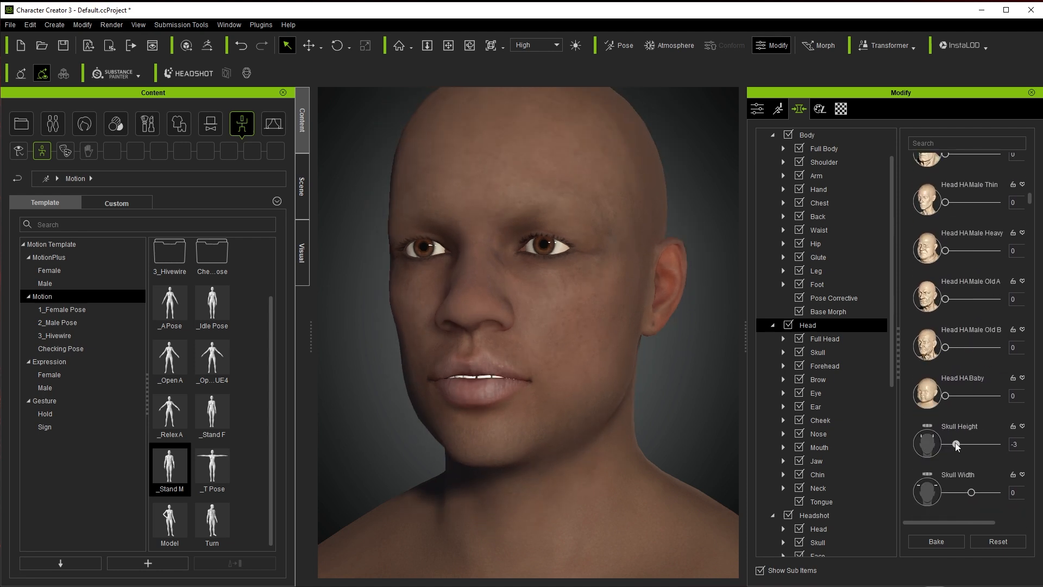
mouse_move(945, 369)
mouse_down()
mouse_move(965, 369)
mouse_move(945, 368)
mouse_up()
drag(971, 321, 945, 320)
drag(971, 417, 952, 417)
drag(945, 514, 959, 513)
scroll(912, 483, down, 2)
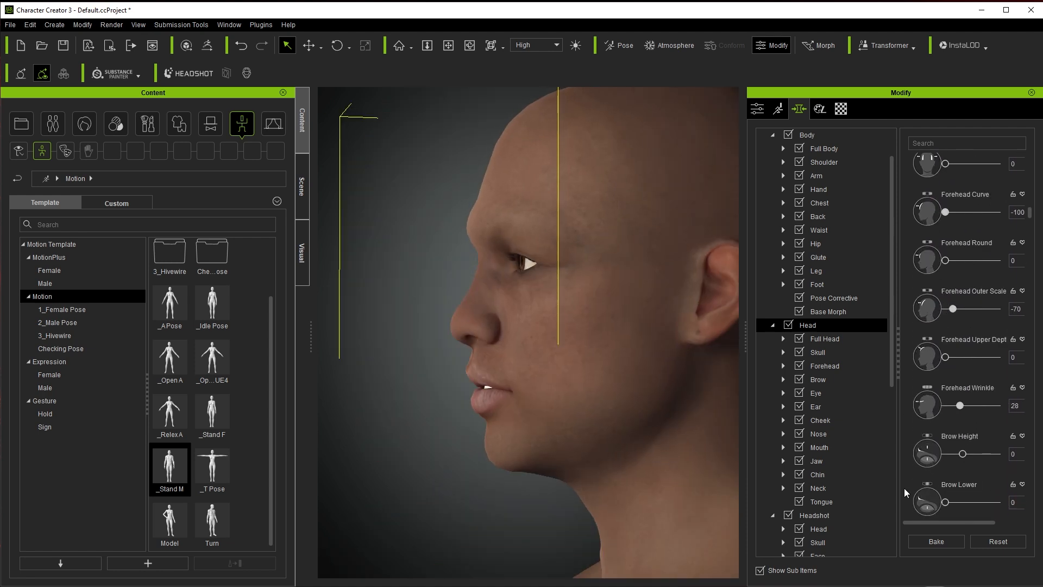
Reshape the brow with the Brow Height and Brow Lower morphs, and adjust further facial morphs down the Head category.
drag(971, 454, 945, 454)
drag(945, 502, 962, 502)
drag(971, 415, 968, 476)
scroll(945, 434, down, 3)
scroll(913, 452, down, 3)
scroll(968, 456, down, 3)
scroll(962, 431, down, 2)
drag(971, 387, 965, 387)
scroll(916, 457, down, 8)
scroll(924, 478, down, 5)
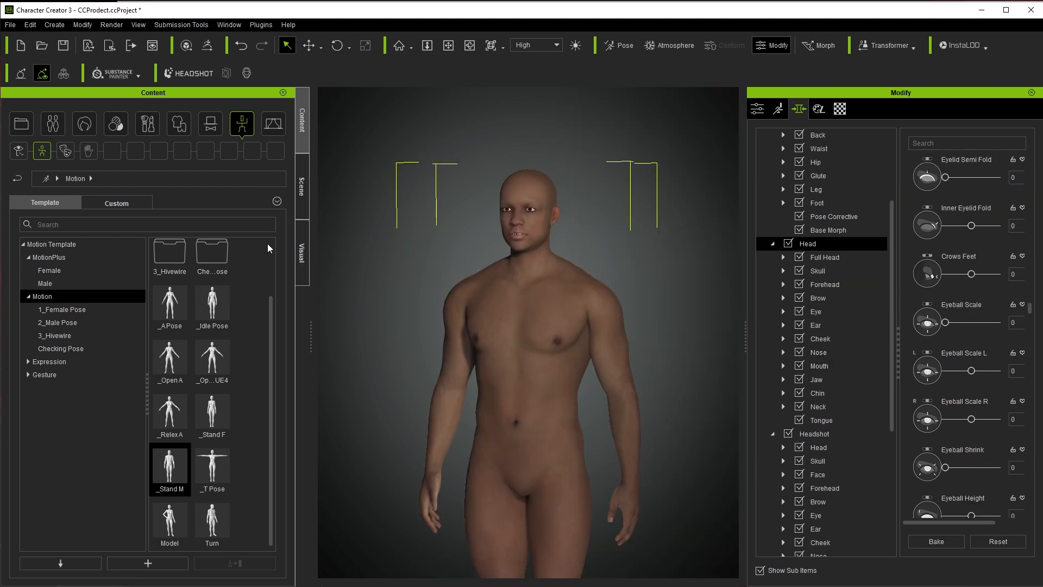
Apply the Eyes_03 eye preset to the character.
click(58, 133)
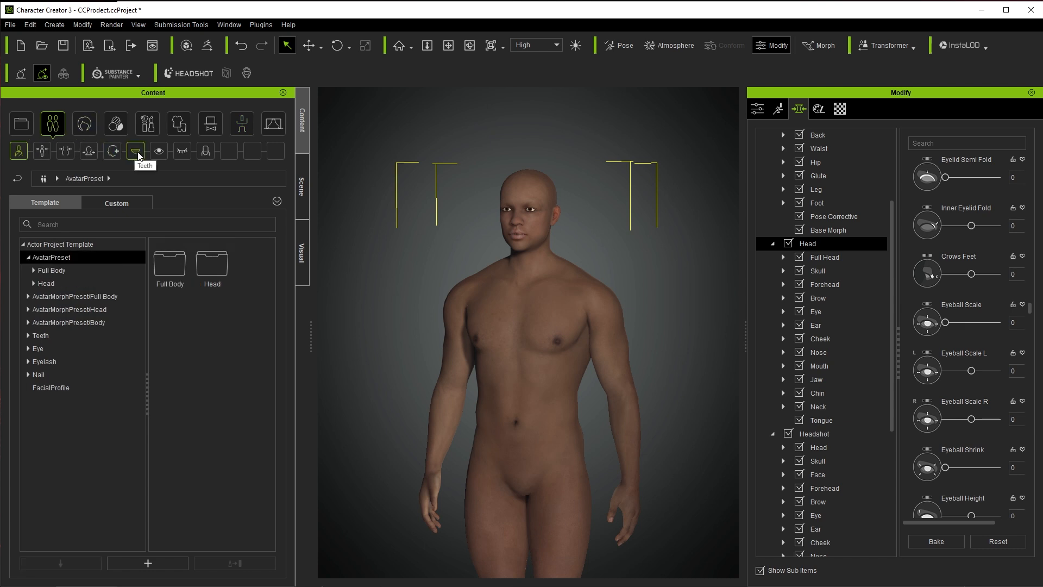
click(153, 156)
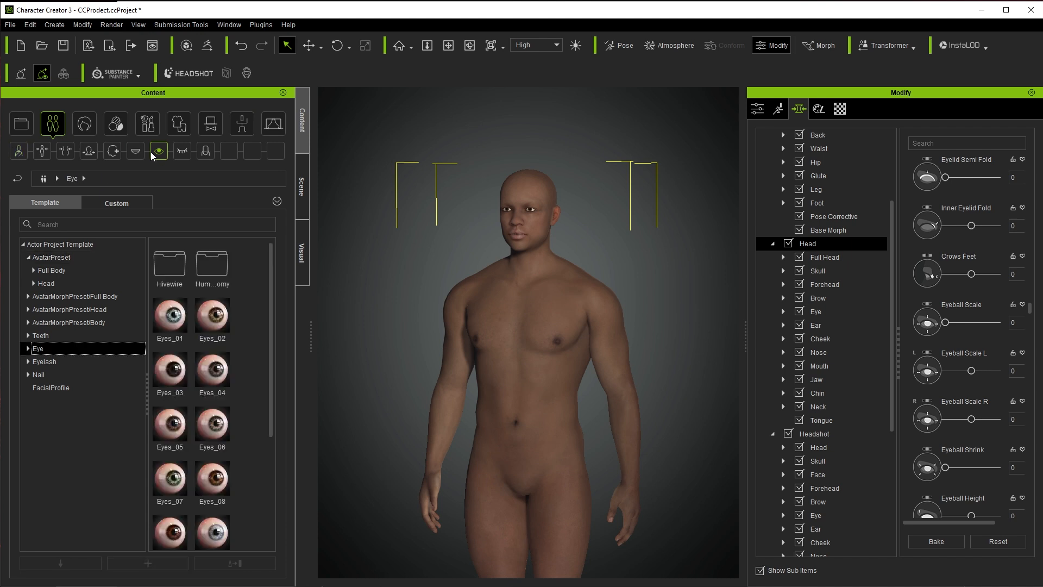
scroll(508, 211, up, 6)
middle_drag(510, 222, 559, 439)
middle_drag(589, 335, 585, 449)
scroll(563, 271, up, 5)
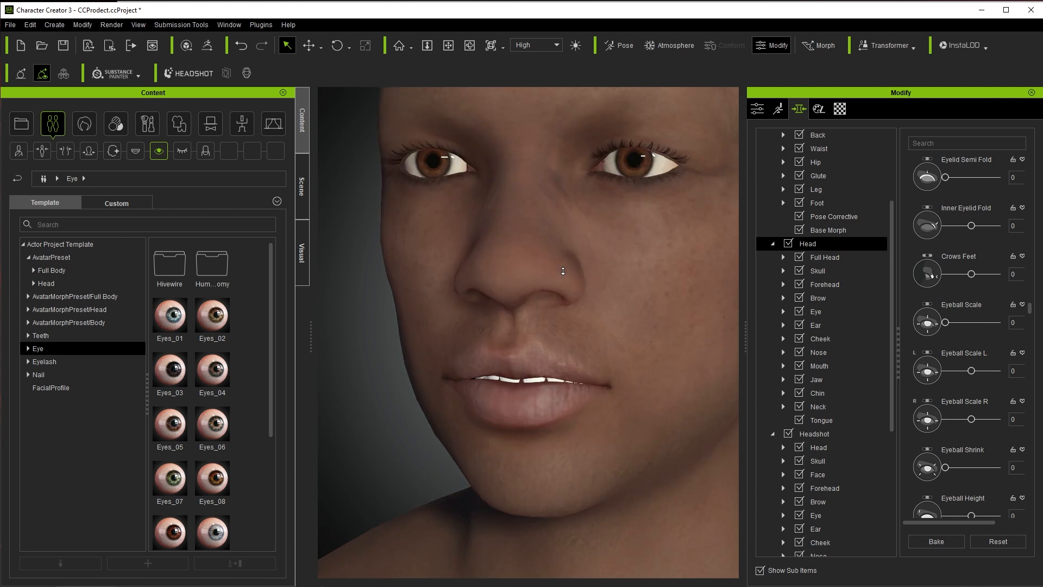
right_drag(574, 271, 511, 268)
click(169, 370)
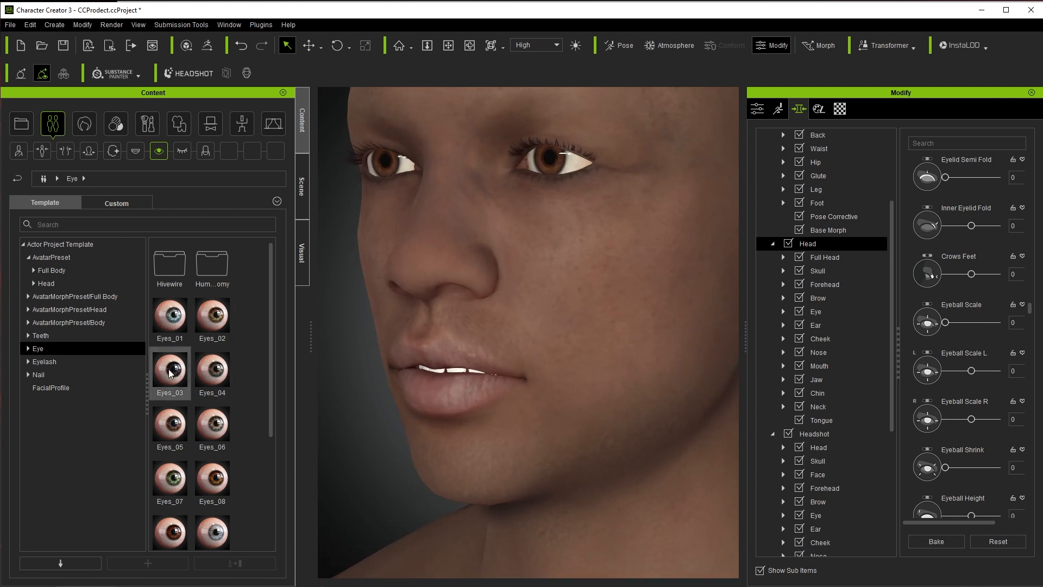
double_click(170, 370)
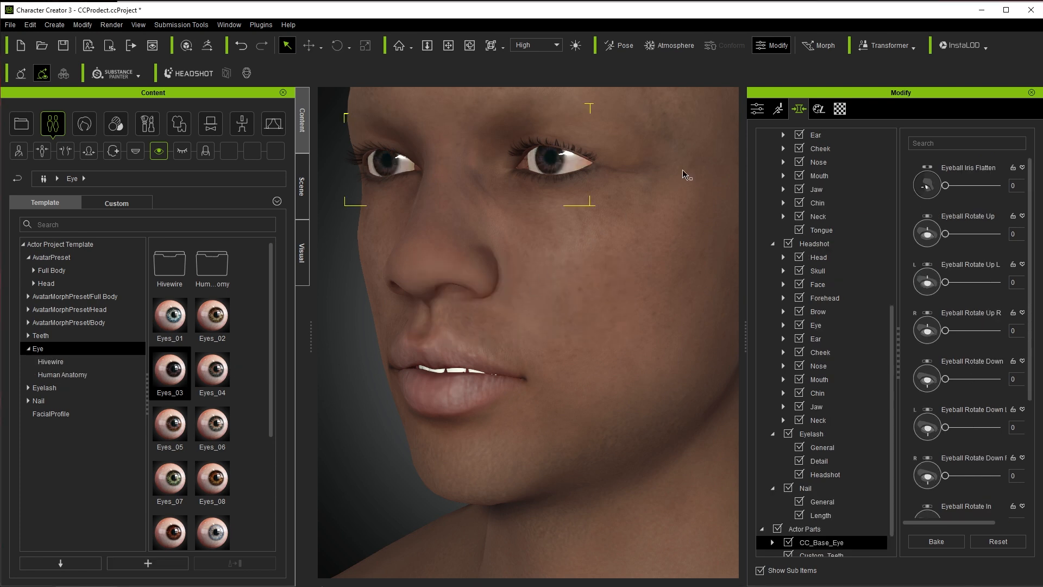
Display the character with an open mouth and apply the first teeth preset in the Teeth library.
click(758, 111)
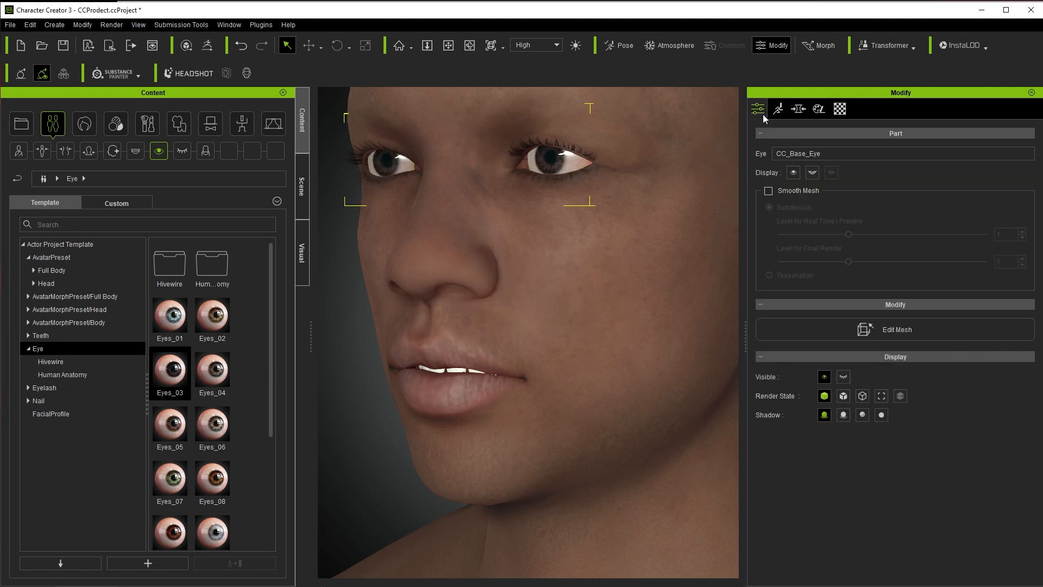
click(813, 174)
right_drag(483, 377, 562, 309)
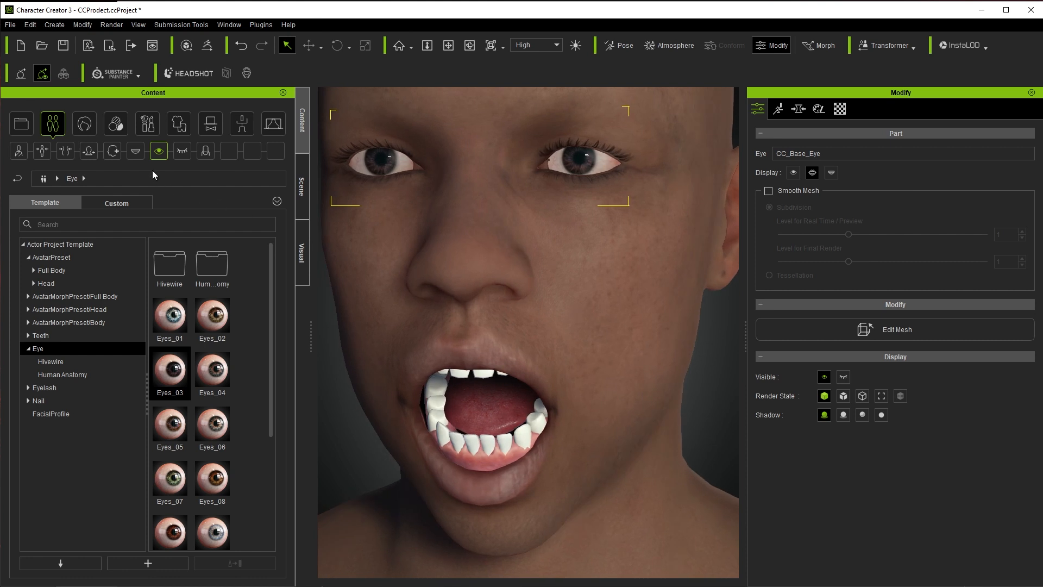
click(139, 157)
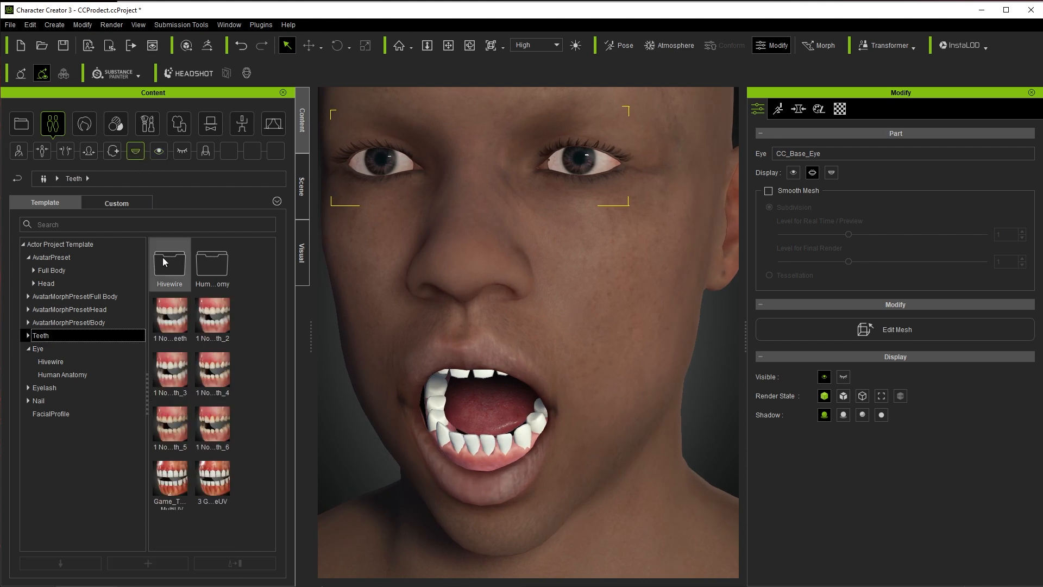
double_click(172, 318)
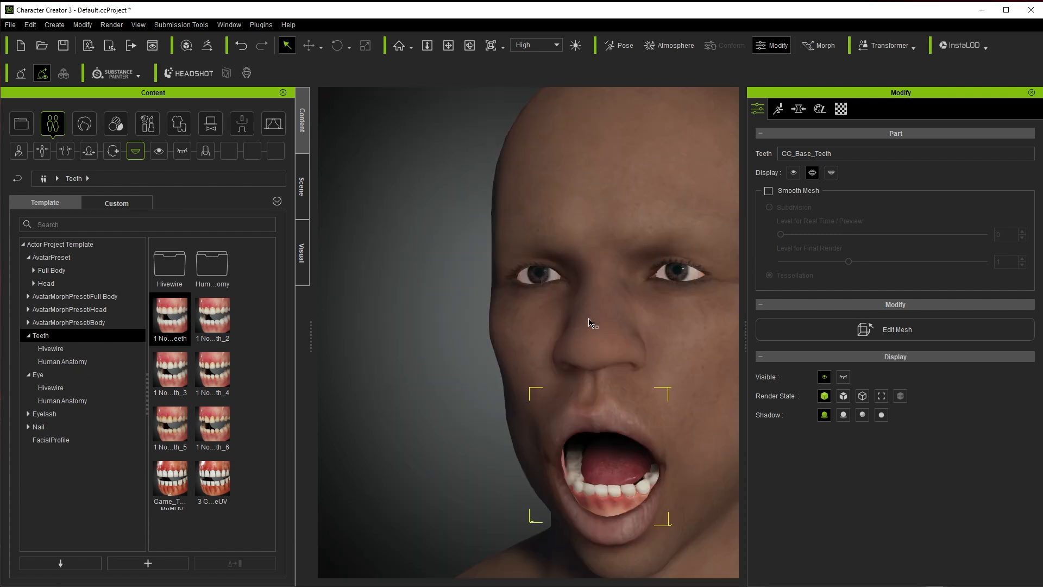
Shape the teeth by setting Crooked Teeth to 63 and adjusting Bottom Canine Teeth, Top Canine Teeth and Gap Between Teeth.
click(799, 110)
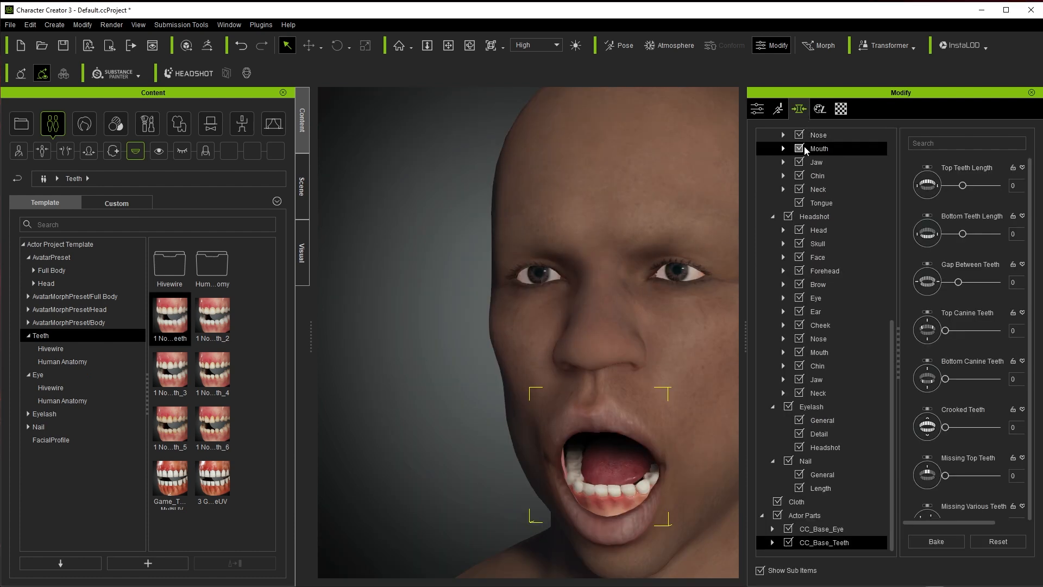
drag(946, 427, 978, 426)
drag(945, 379, 965, 381)
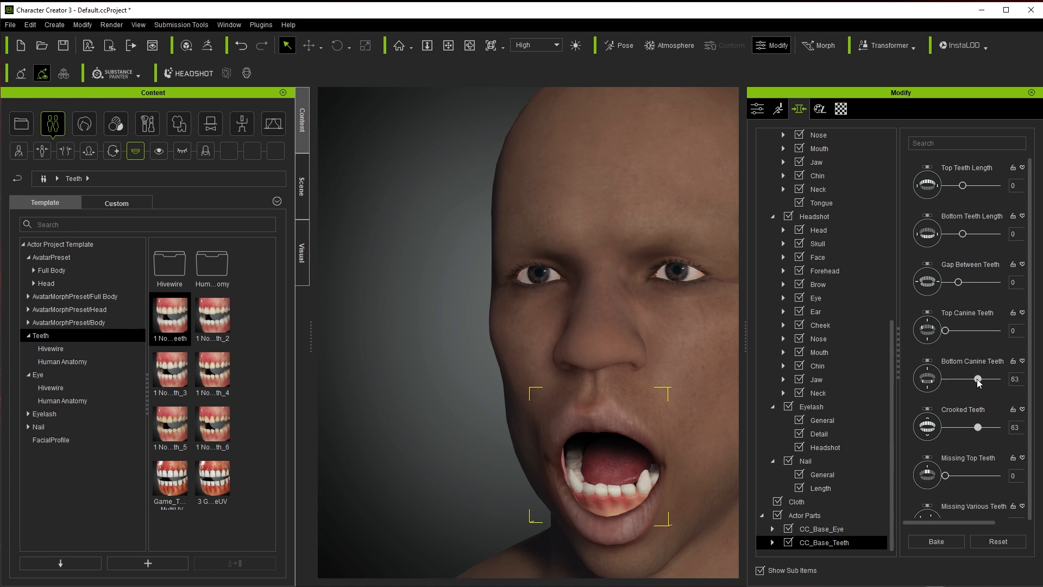
drag(945, 330, 955, 331)
mouse_move(958, 282)
mouse_down()
mouse_move(976, 283)
mouse_move(943, 283)
mouse_up()
Display the character with closed eyes and adjust the eyelash shape with the Eyelash Detail morphs.
click(757, 109)
click(793, 234)
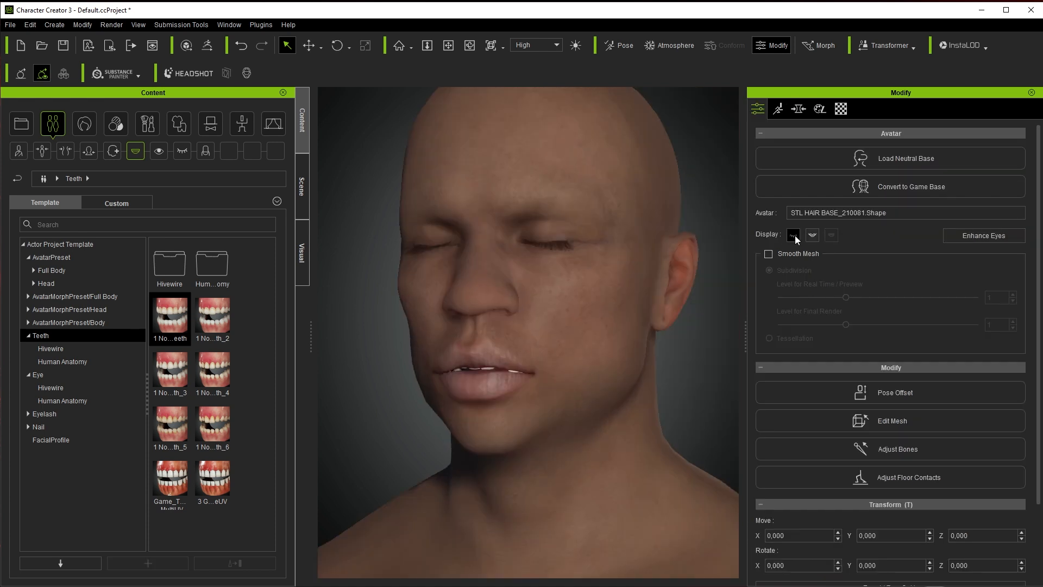
scroll(367, 226, up, 3)
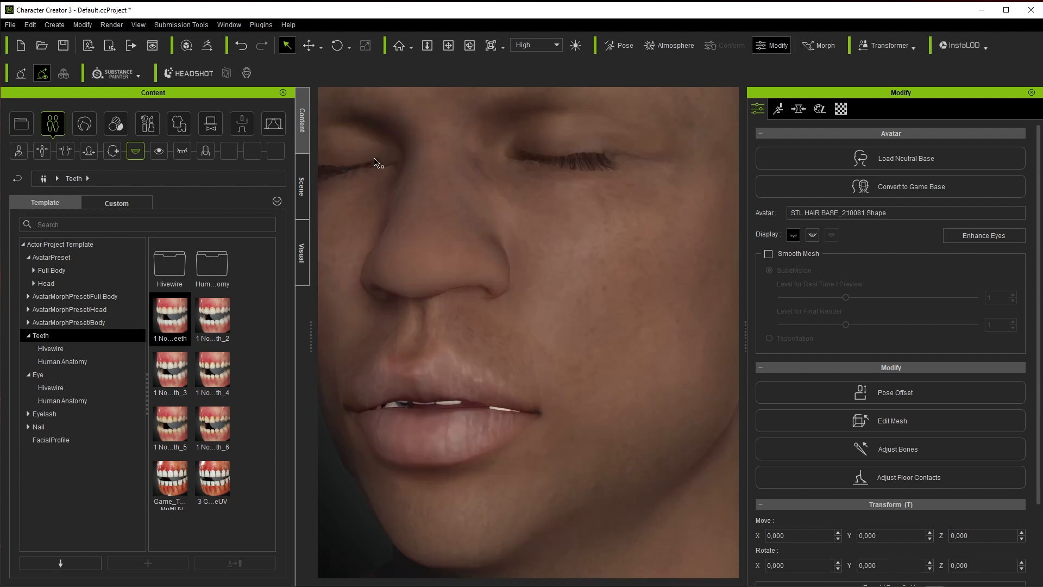
click(800, 111)
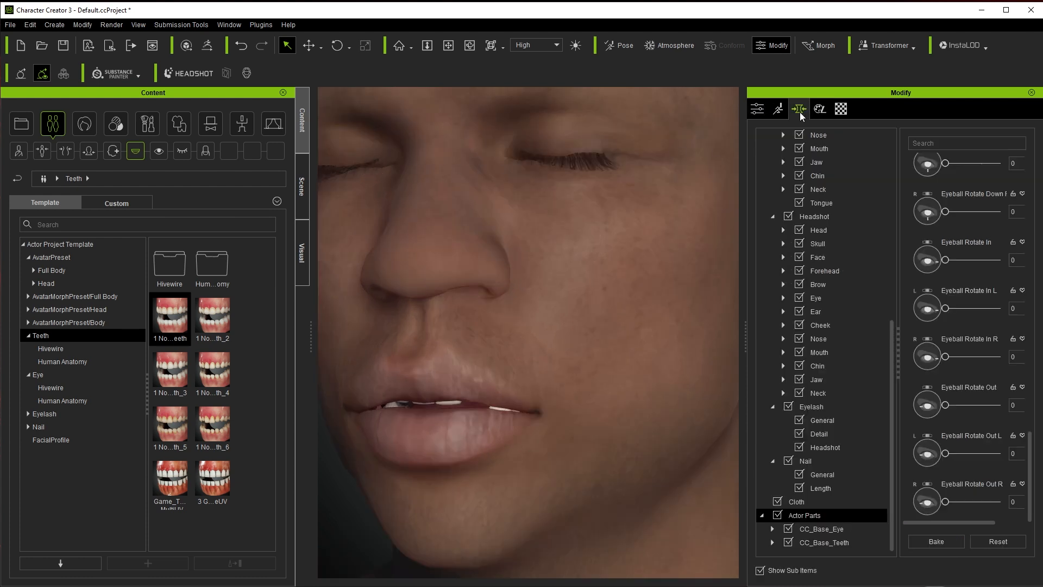
click(819, 433)
scroll(646, 296, down, 3)
drag(959, 234, 950, 234)
drag(958, 475, 945, 475)
drag(951, 234, 970, 234)
scroll(967, 326, down, 6)
Set the Eyelash Upper Outer morph to -33 and Eyelash Upper Inner to 100, and display the eyes open again.
click(811, 406)
drag(959, 413, 964, 413)
drag(970, 510, 1005, 516)
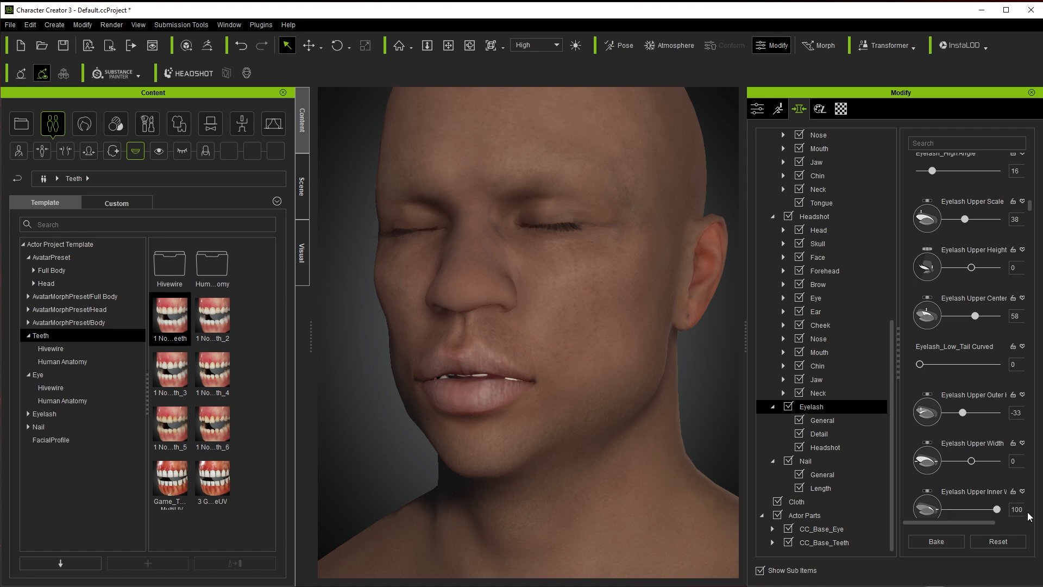
click(756, 111)
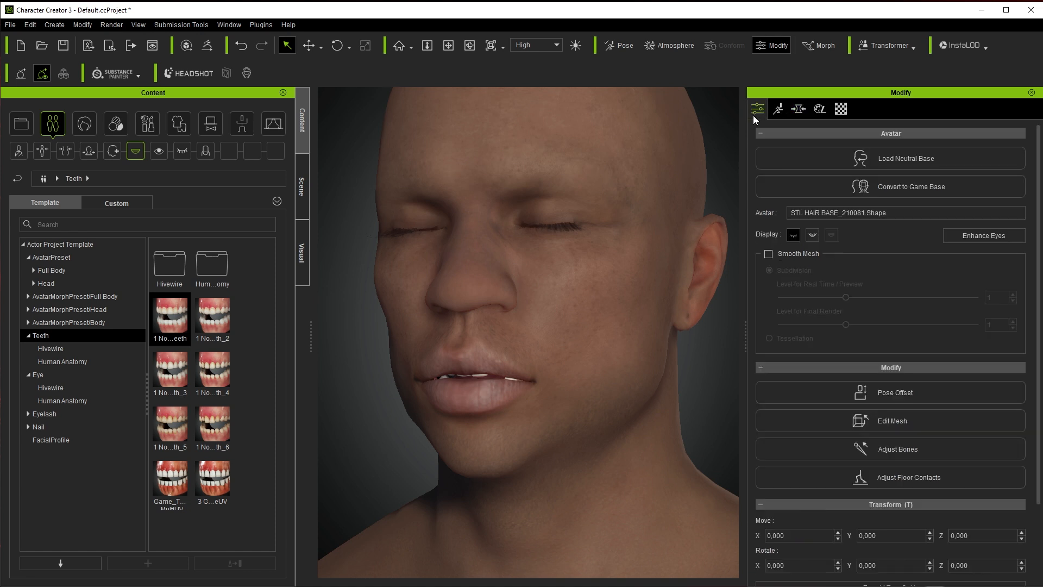
click(790, 236)
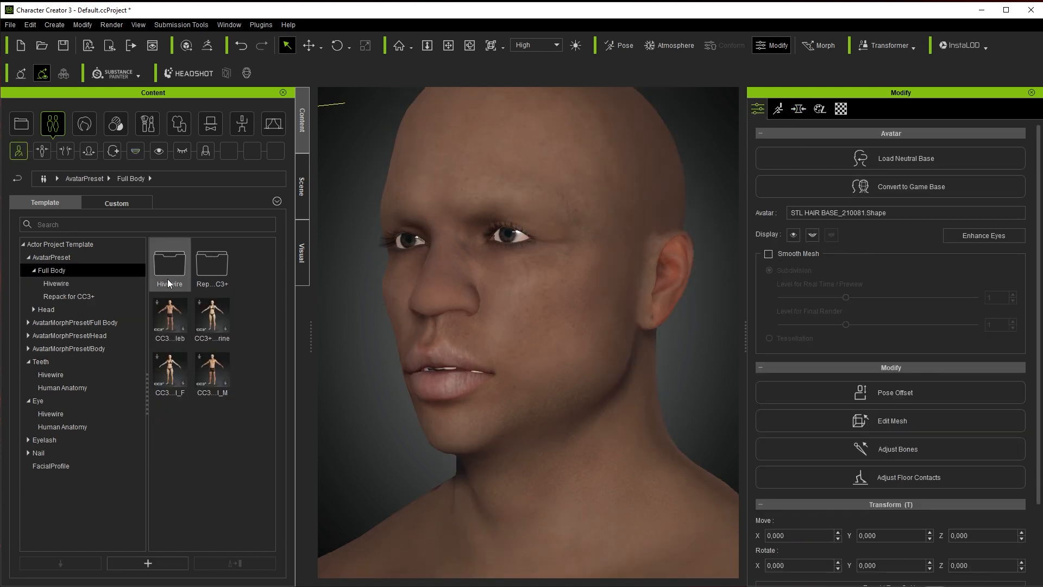
Look through the Hivewire full-body presets and the Human Anatomy head presets.
double_click(167, 279)
click(81, 296)
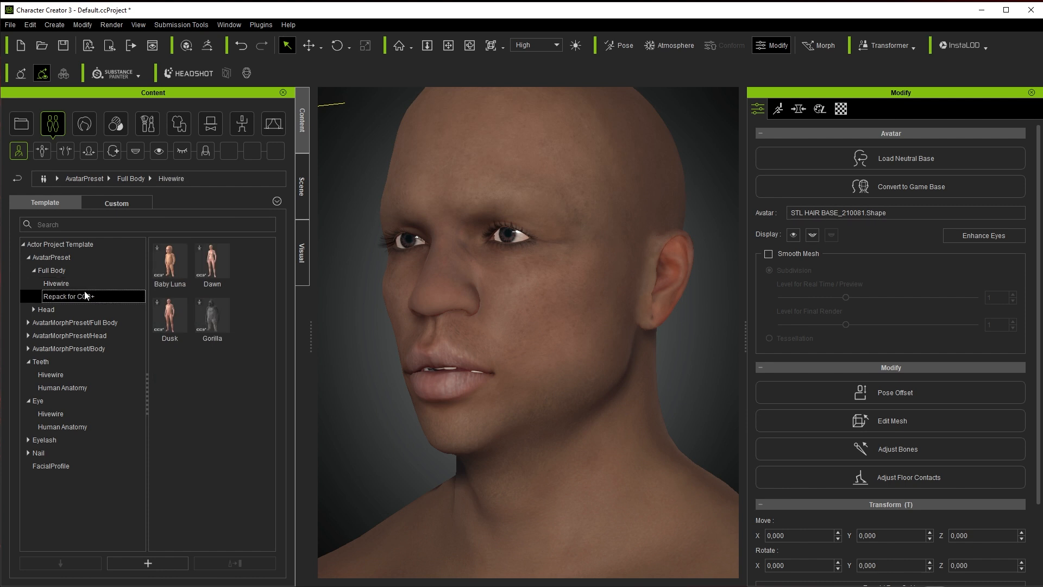
click(46, 309)
double_click(164, 277)
mouse_move(211, 318)
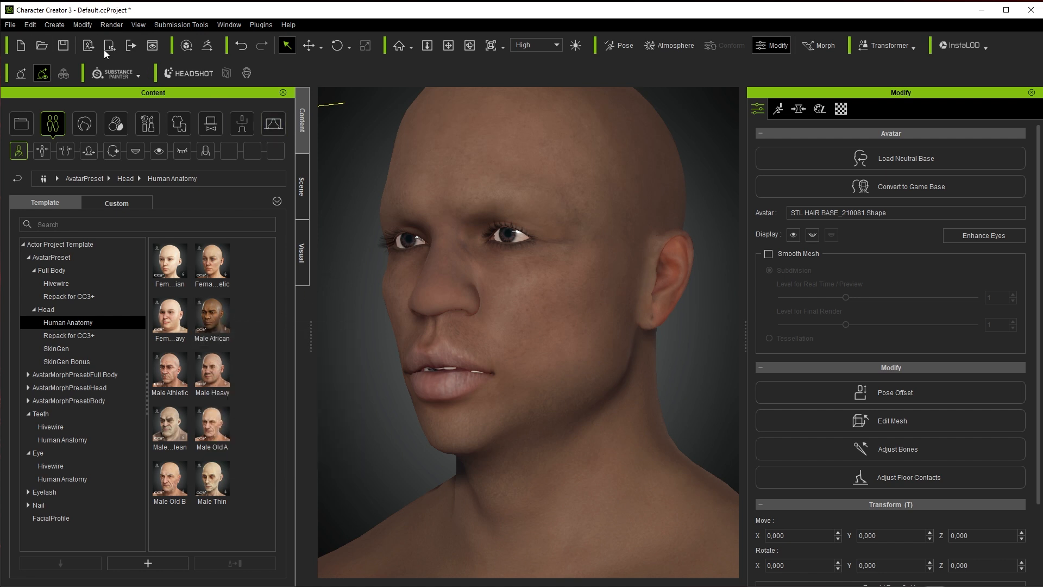
Export the clothed character as FBX with Max Texture Size set to 4096, up to choosing the save location.
click(10, 25)
mouse_move(27, 127)
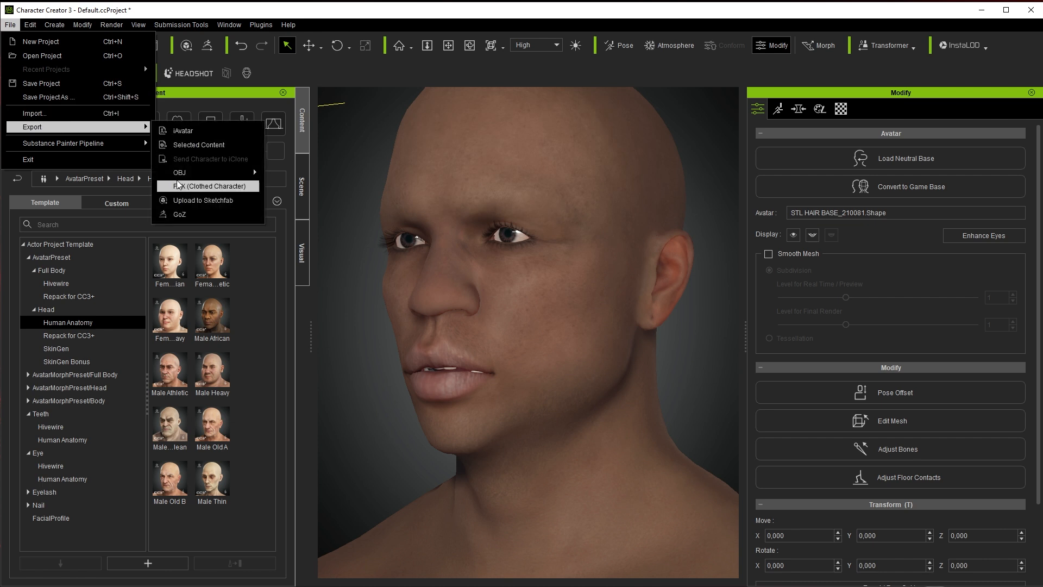
click(196, 127)
click(435, 258)
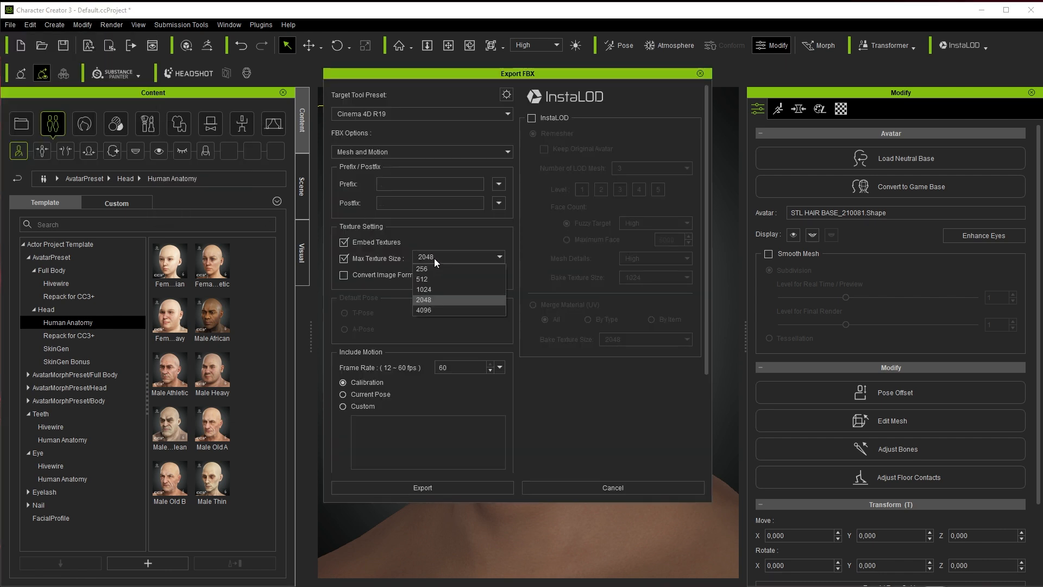
click(428, 309)
click(422, 486)
Create a folder named CharacterCreator inside the Character folder and open it as the save location.
right_click(154, 177)
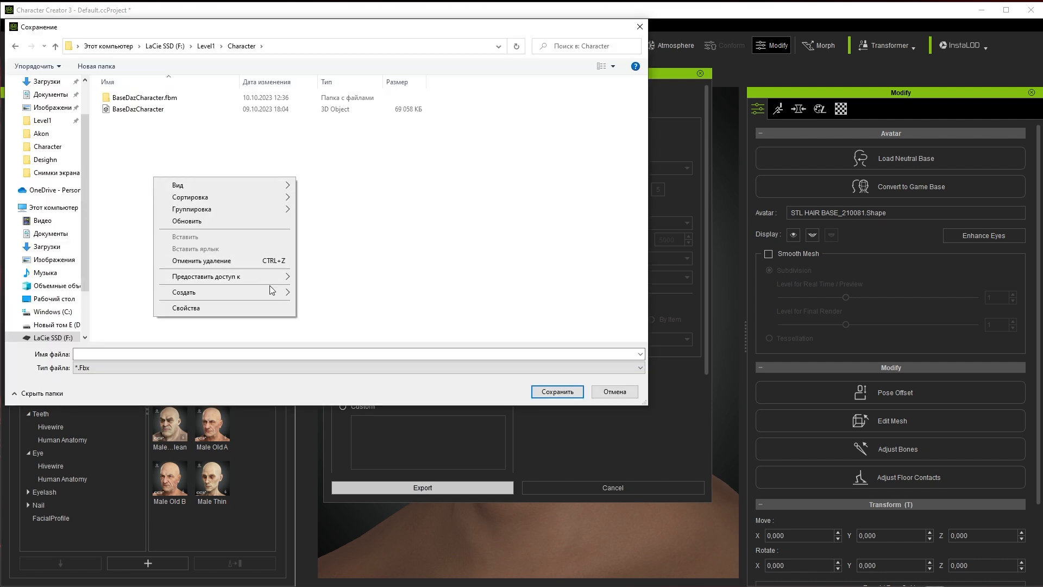
mouse_move(271, 290)
click(304, 295)
key(BackSpace)
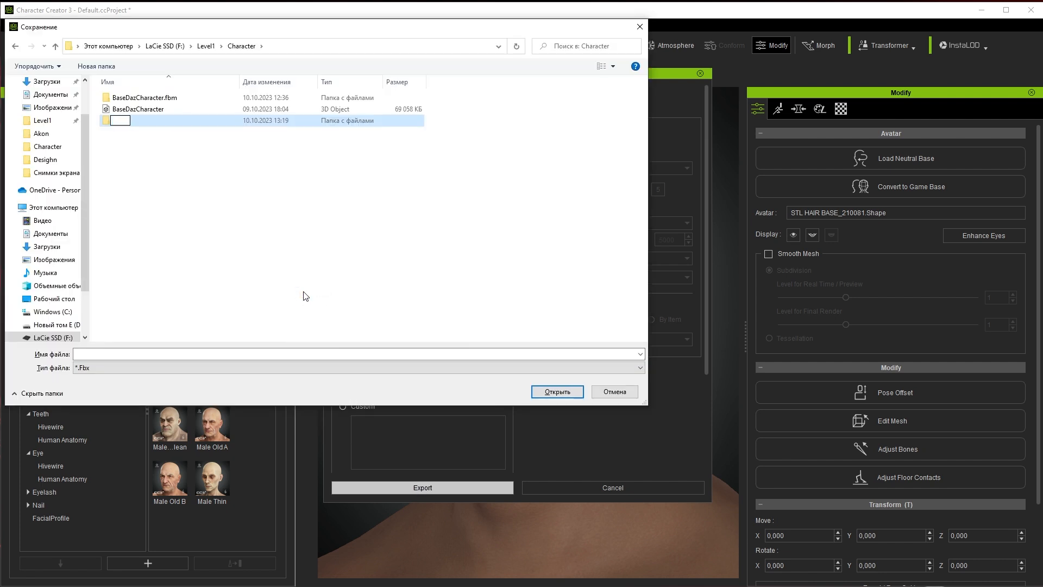
text(Char)
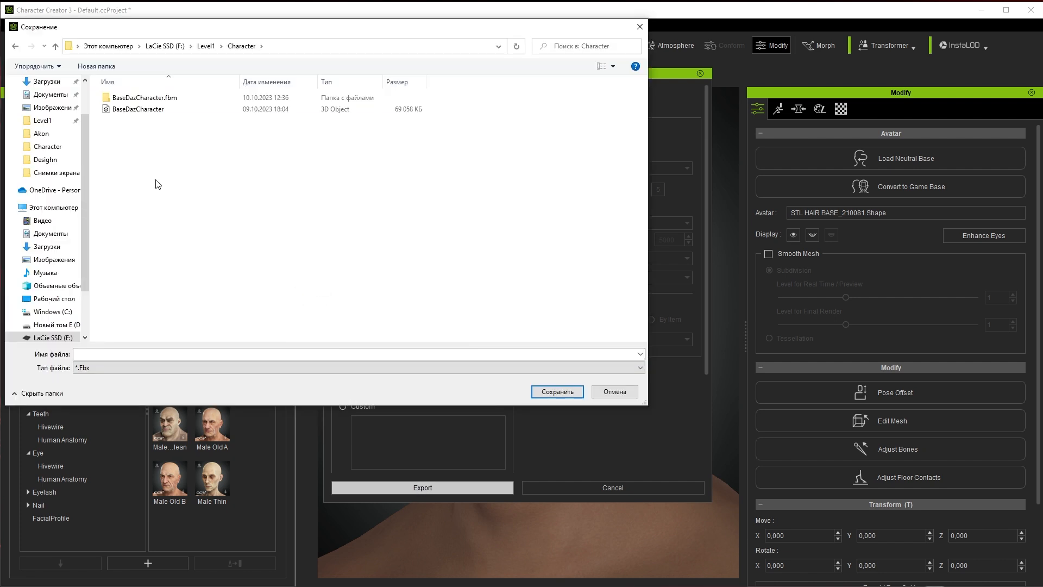
right_click(154, 177)
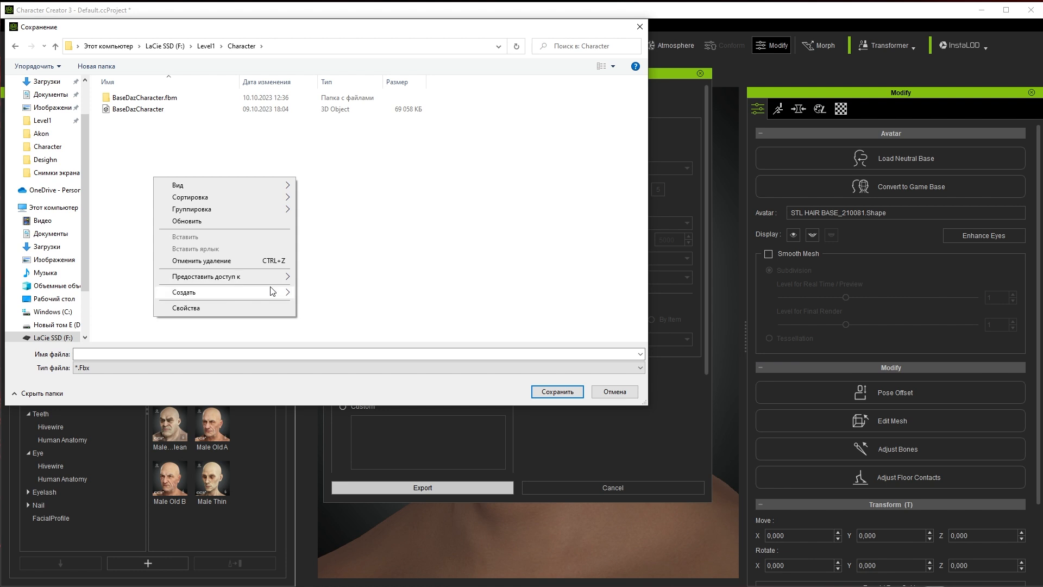
mouse_move(269, 285)
click(303, 292)
text(cter > CharacterCreator)
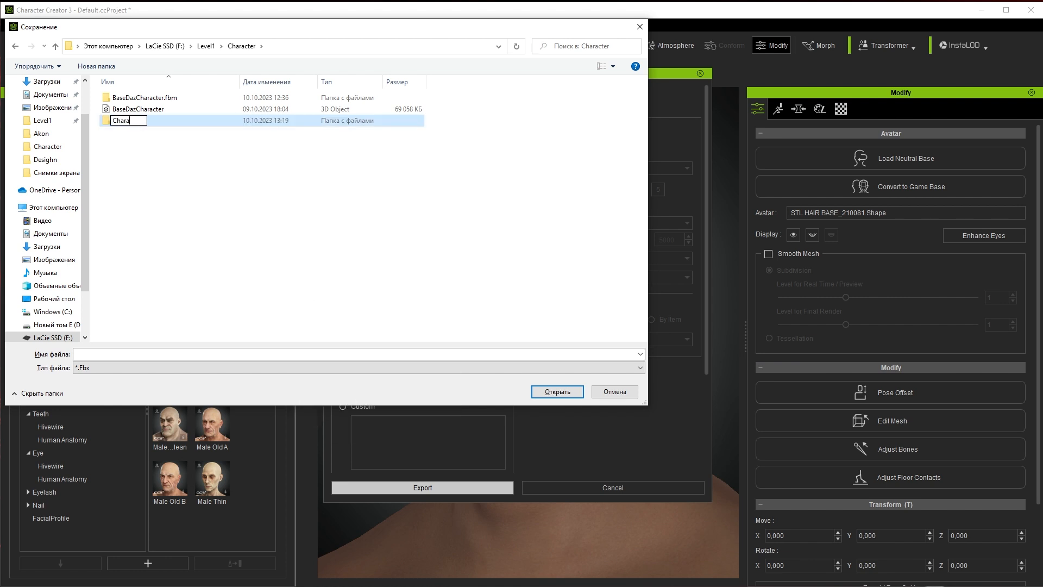
key(Return)
key(Return)
Name the FBX export DazBaseTexture and save it in the CharacterCreator folder.
click(255, 352)
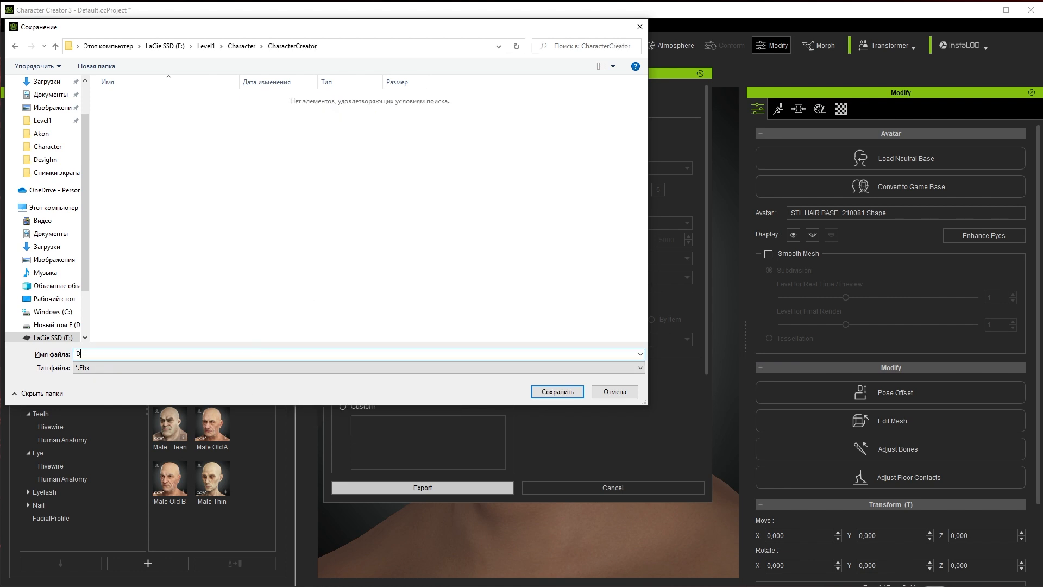
text(DazBaseTexture)
key(Return)
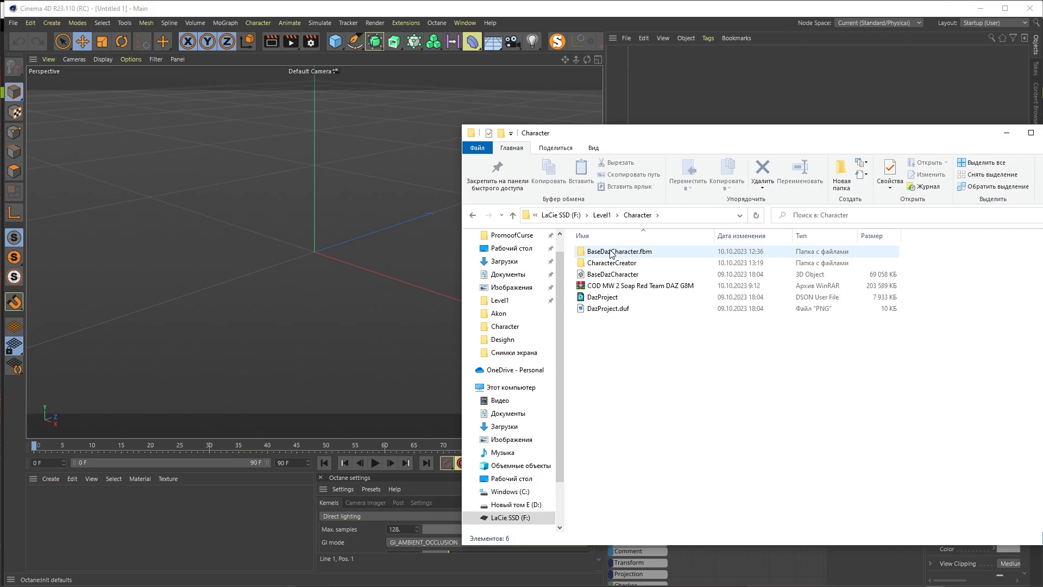
Import DazBaseTexture.Fbx from the CharacterCreator folder into Cinema 4D, accepting the import options.
drag(609, 266, 377, 281)
click(359, 437)
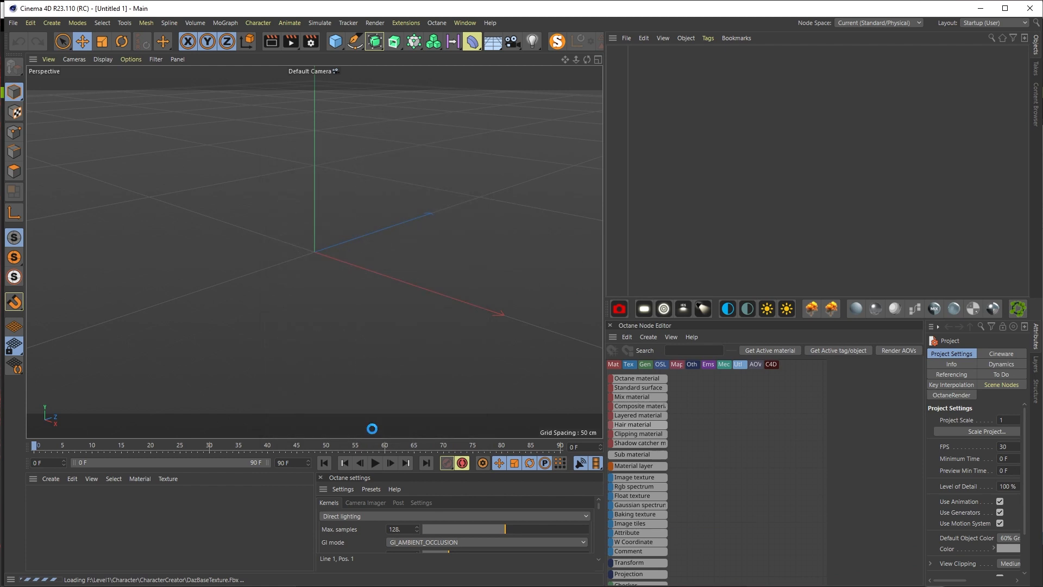
Open the Std_Skin_Head_Diffuse texture from the DazBaseTexture.fbm folder in Photoshop.
key(alt+Tab)
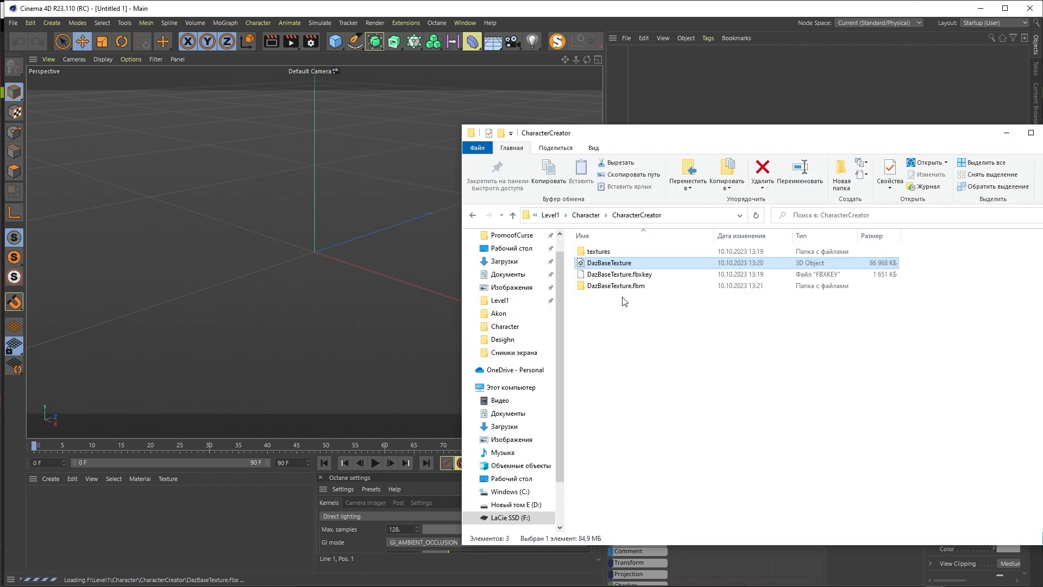
double_click(617, 286)
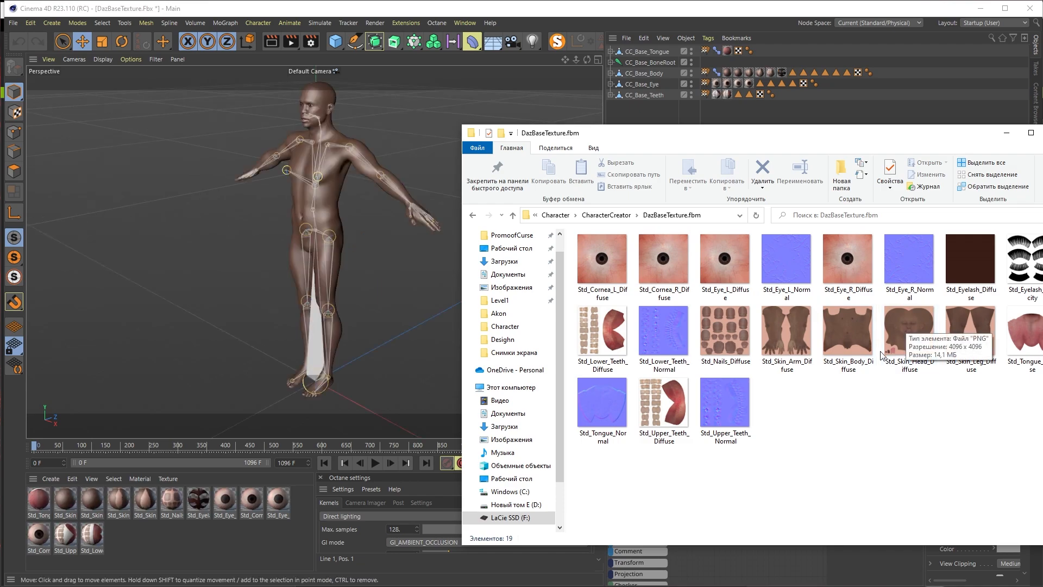
double_click(905, 324)
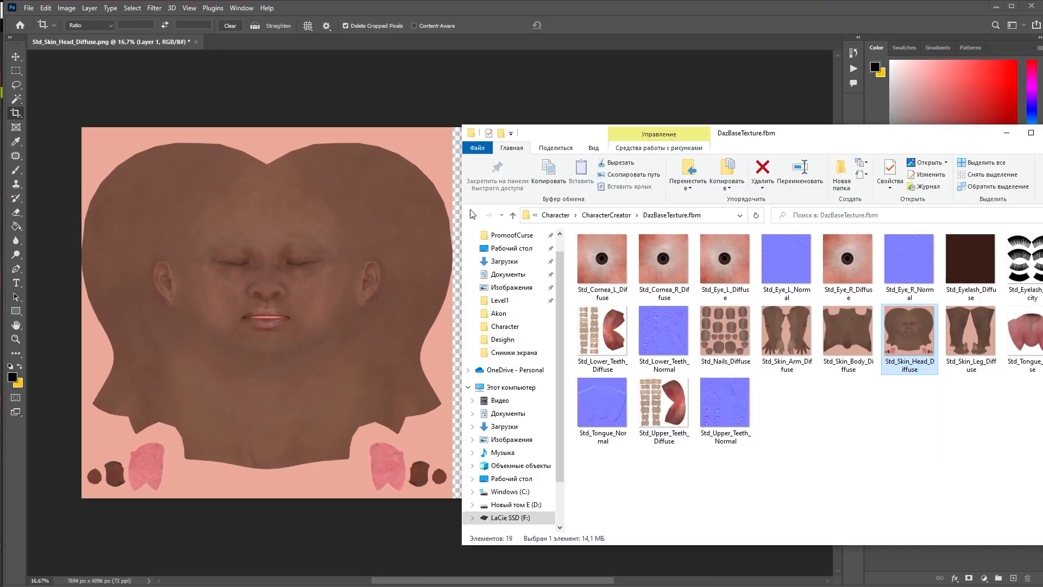
Place the GregoryFace_1001 texture beside the head diffuse map, scale it to the canvas height and widen the canvas.
click(471, 214)
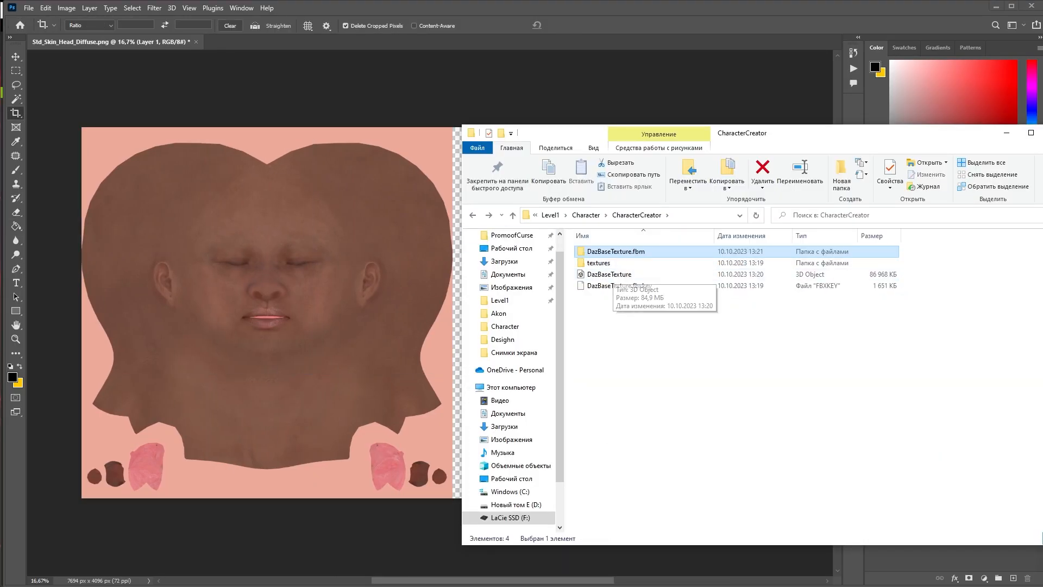
double_click(612, 263)
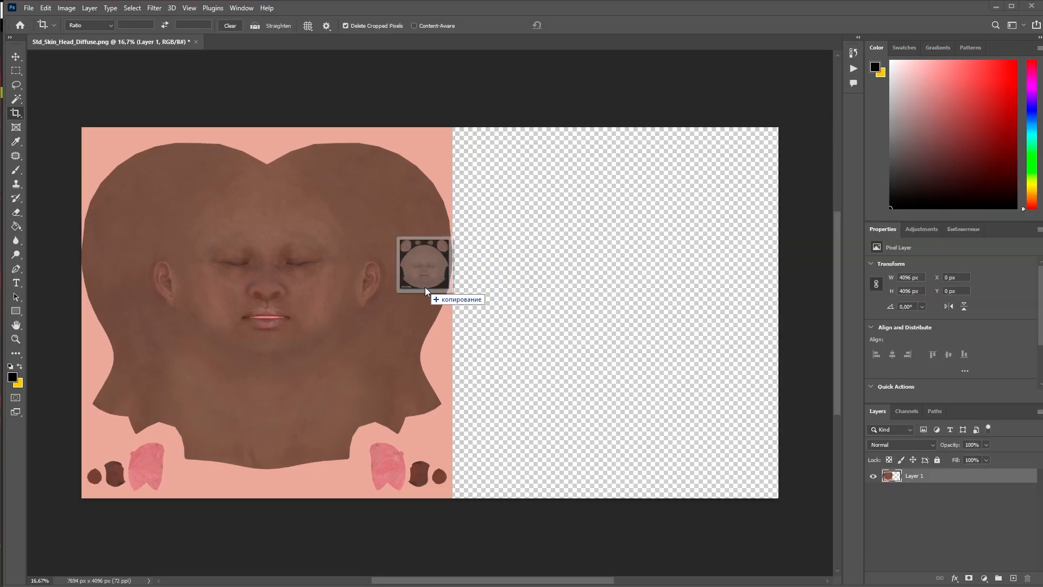
drag(426, 290, 428, 292)
drag(430, 296, 592, 249)
drag(730, 404, 823, 497)
key(Return)
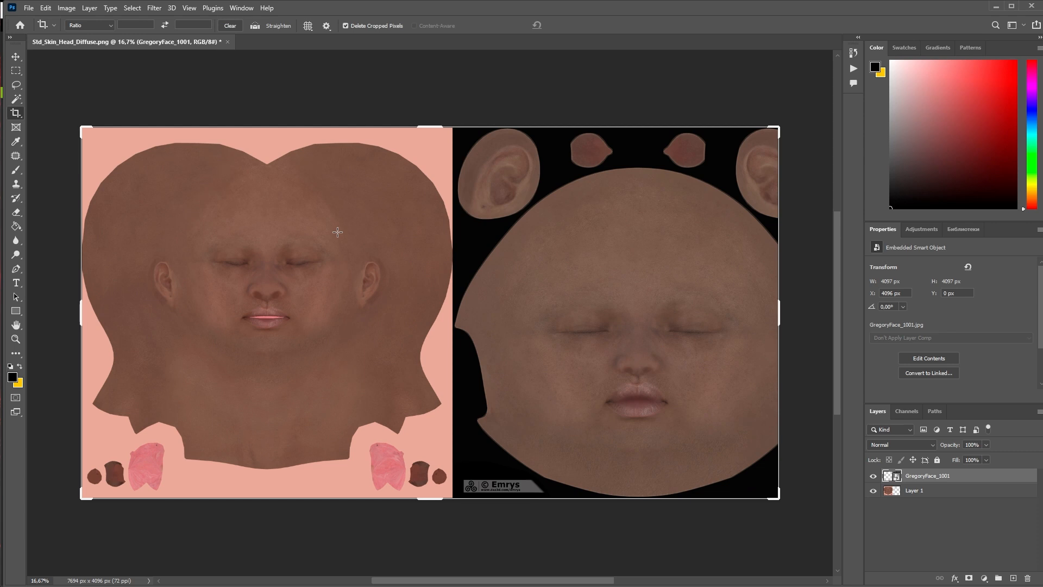
drag(779, 306, 800, 306)
key(Return)
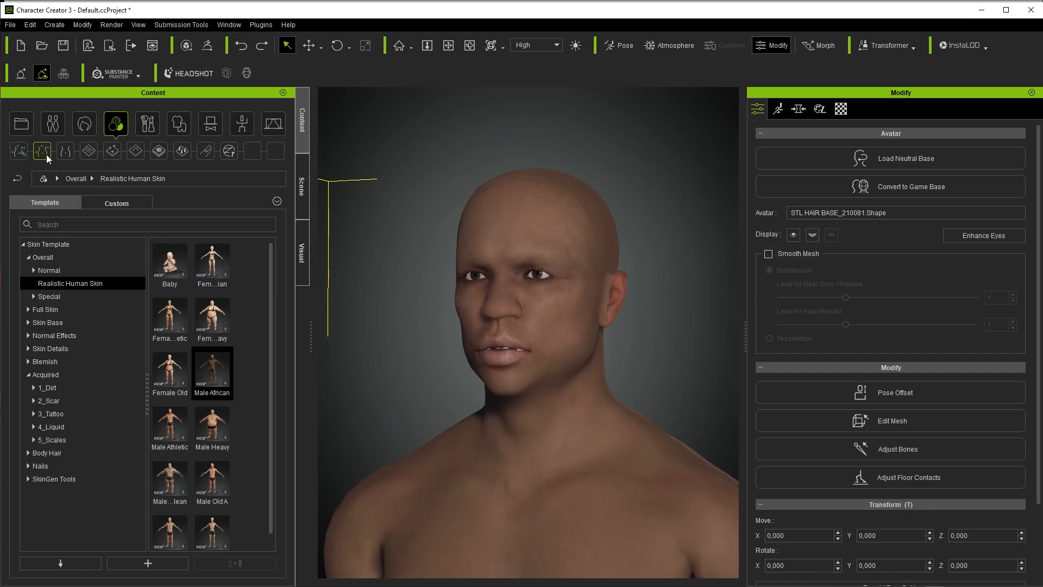
In Character Creator 3, try the Default Male full skin preset on the character and inspect its chest, shoulders and back.
click(47, 155)
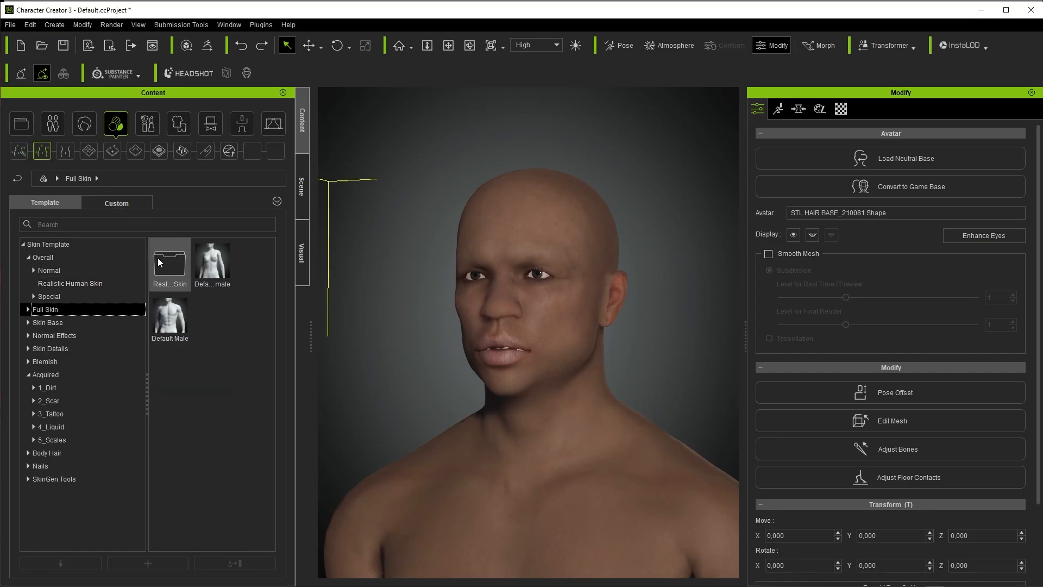
mouse_move(181, 324)
drag(181, 325, 524, 370)
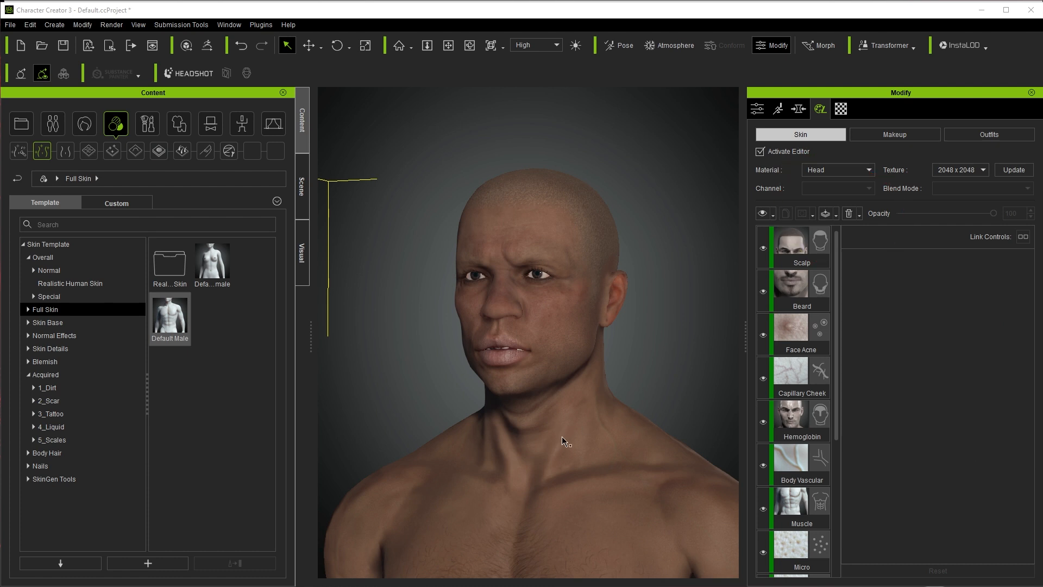
middle_drag(562, 441, 467, 275)
middle_drag(565, 371, 482, 284)
right_drag(456, 364, 365, 307)
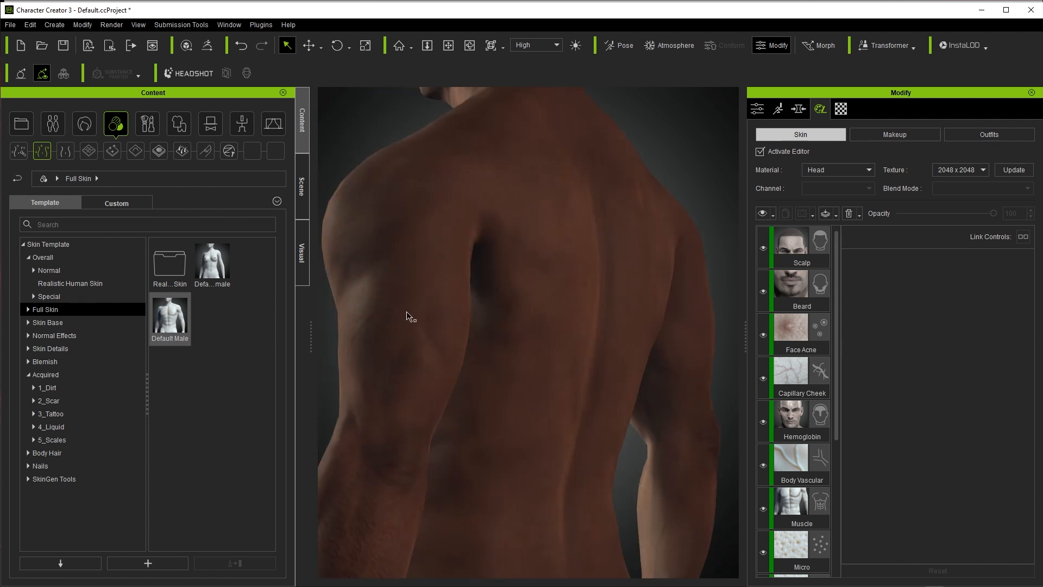
drag(413, 316, 339, 311)
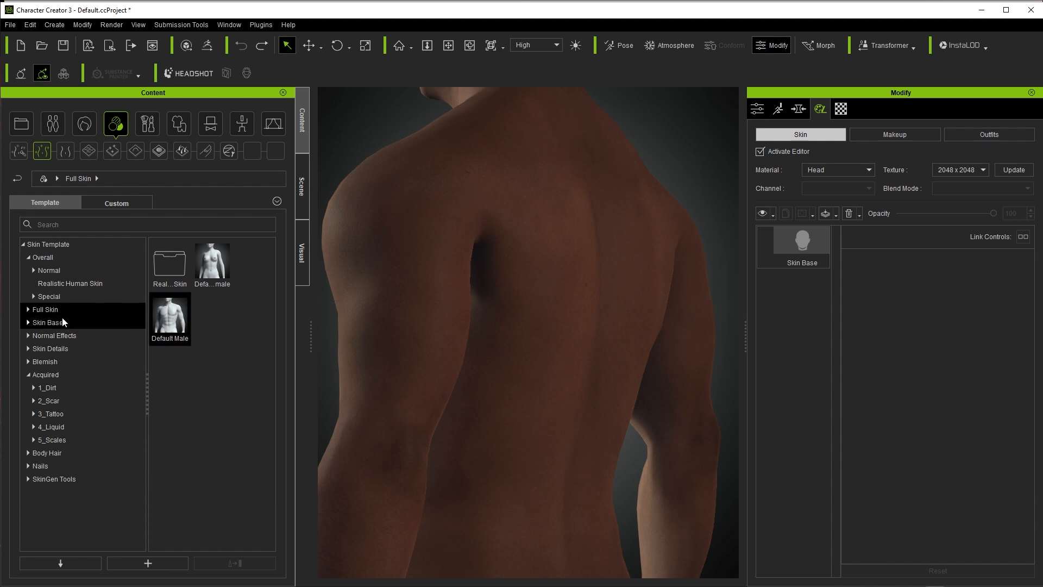
Add the Neck Wrinkle and Lip Wrinkle F effects from the Facial Part normal effects as skin layers.
click(49, 322)
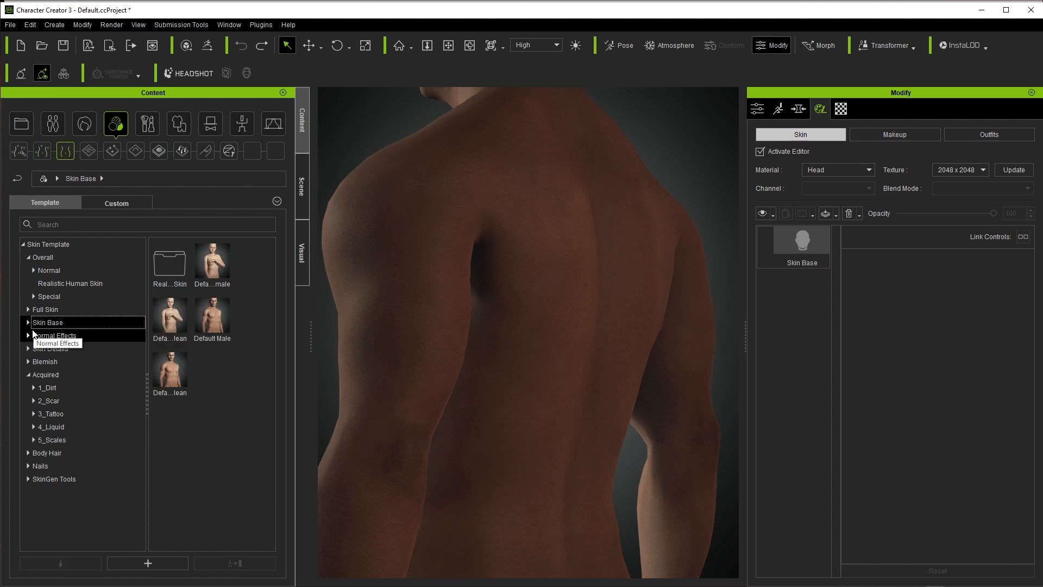
click(35, 337)
click(28, 336)
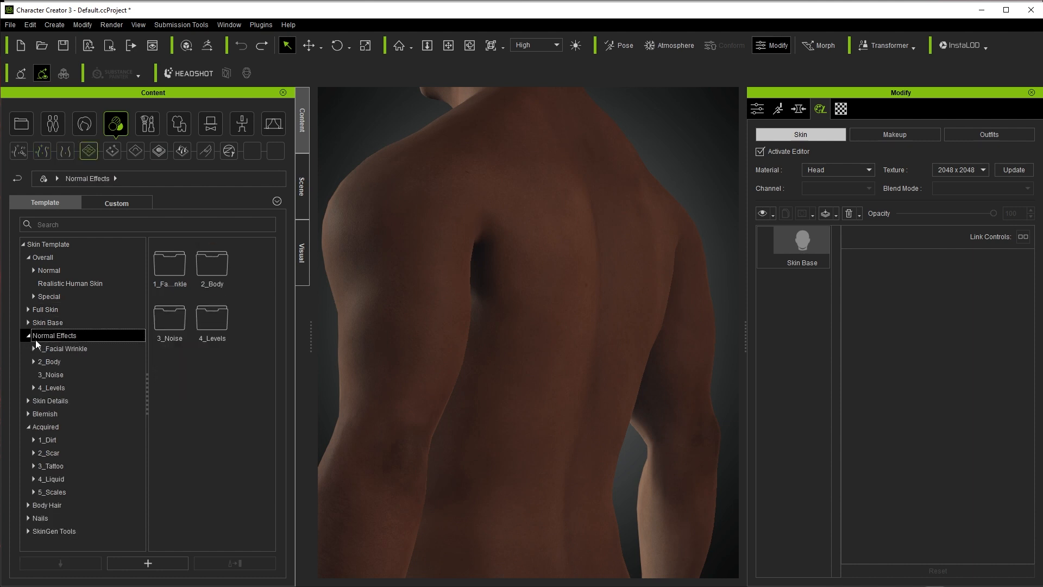
click(39, 350)
click(34, 348)
click(52, 362)
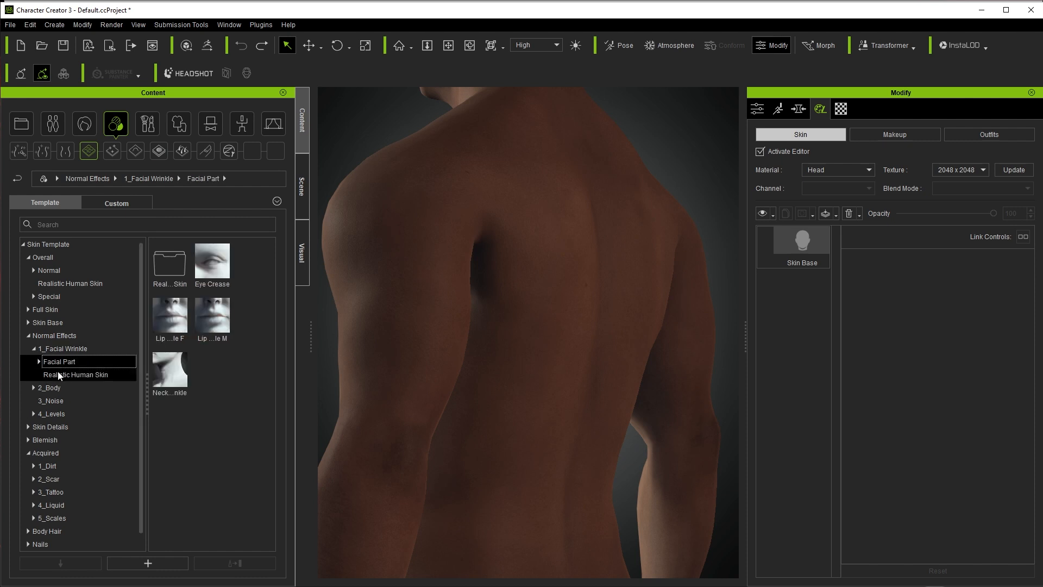
right_drag(486, 309, 807, 262)
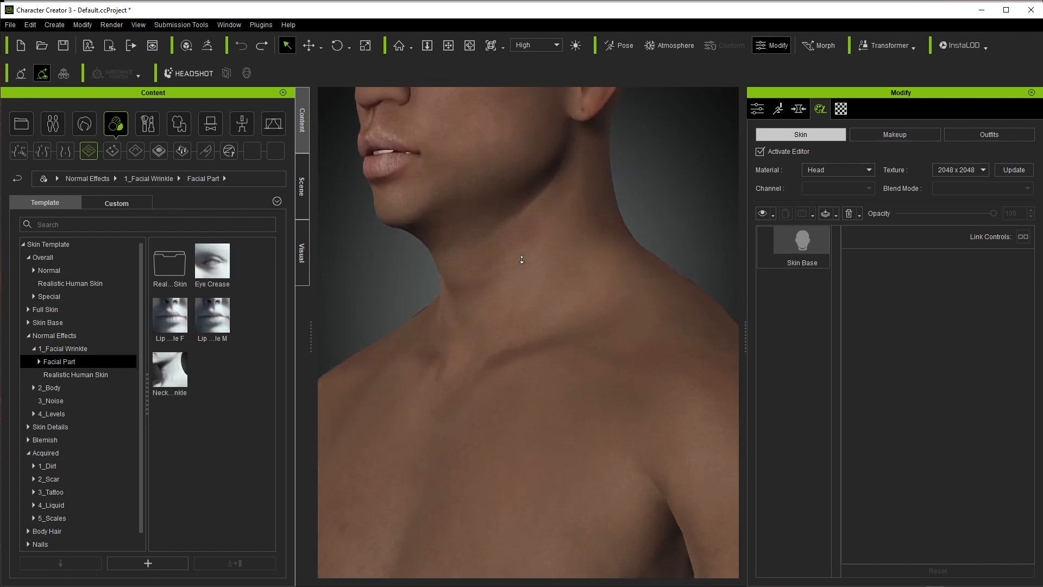
double_click(185, 377)
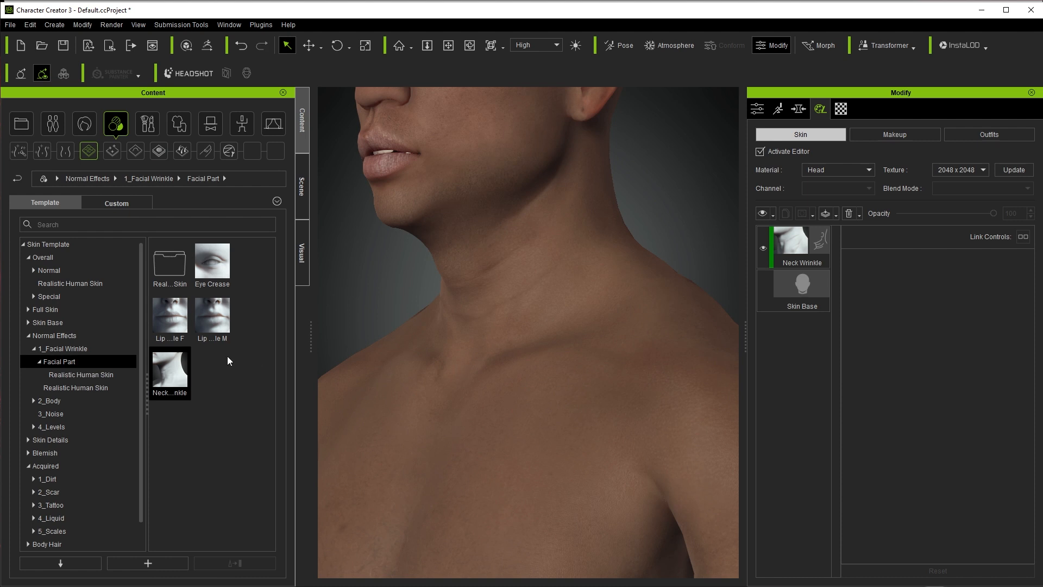
double_click(183, 327)
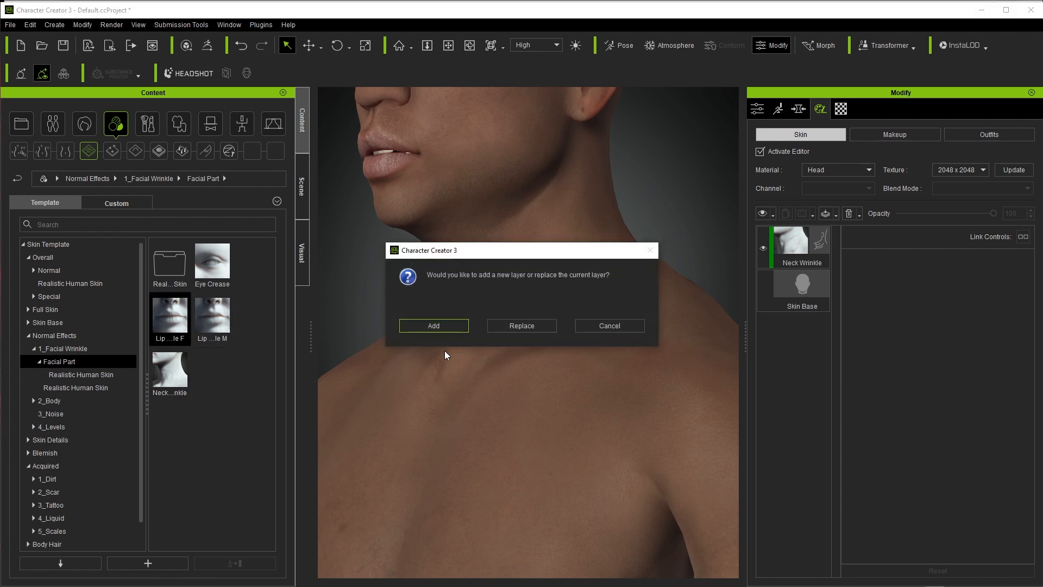
click(444, 327)
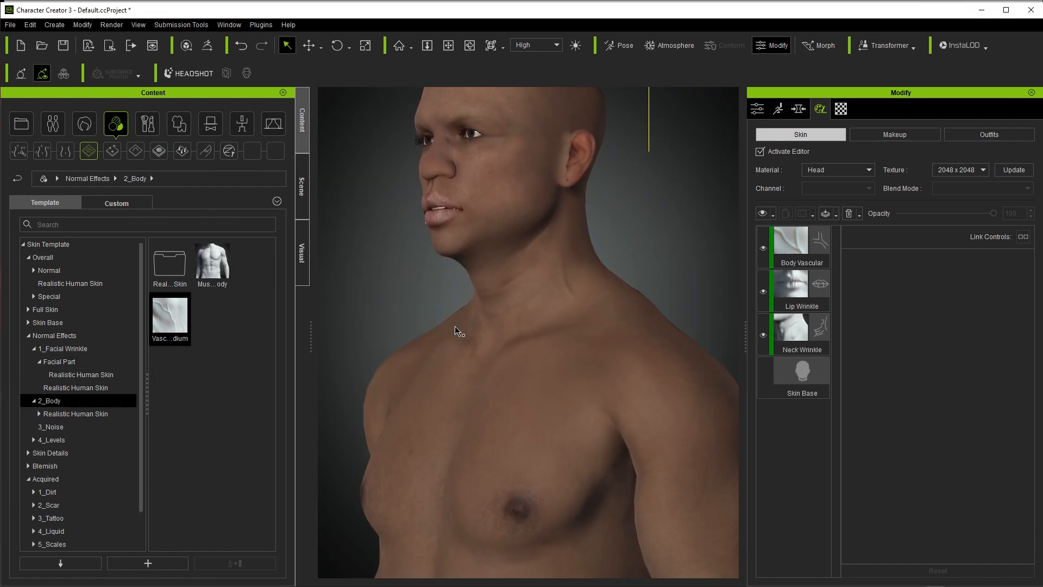
Browse the Realistic Human Skin body effects, add the Noise Pattern 2 Medium layer and inspect the skin up close.
double_click(170, 263)
click(71, 452)
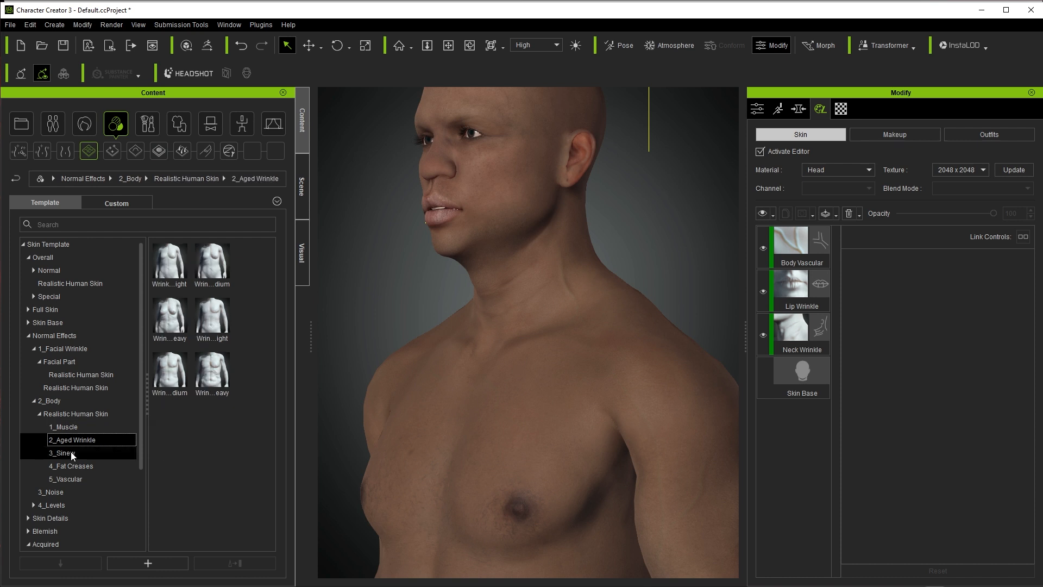
click(84, 467)
click(77, 478)
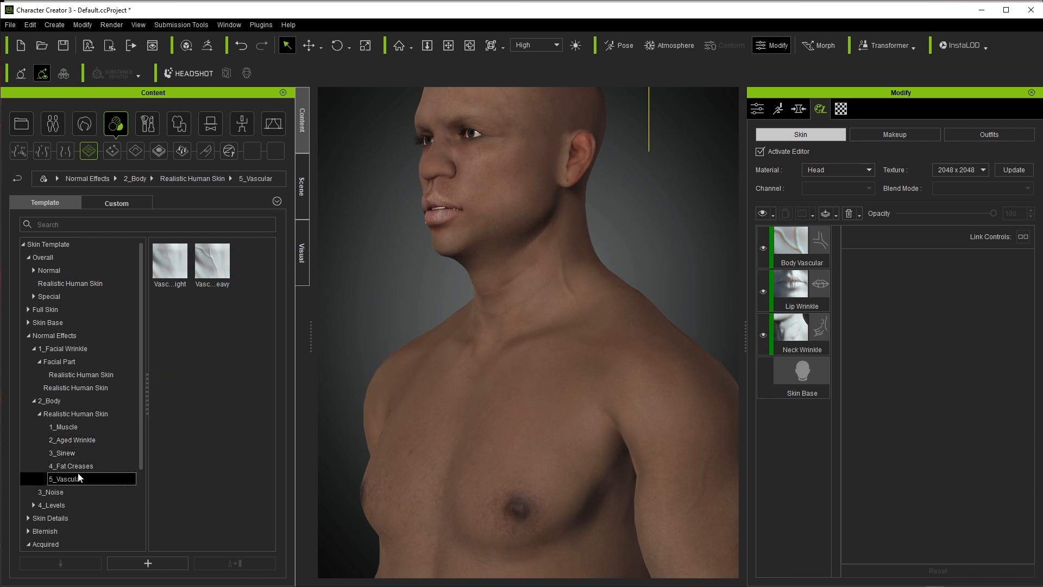
click(57, 491)
double_click(212, 262)
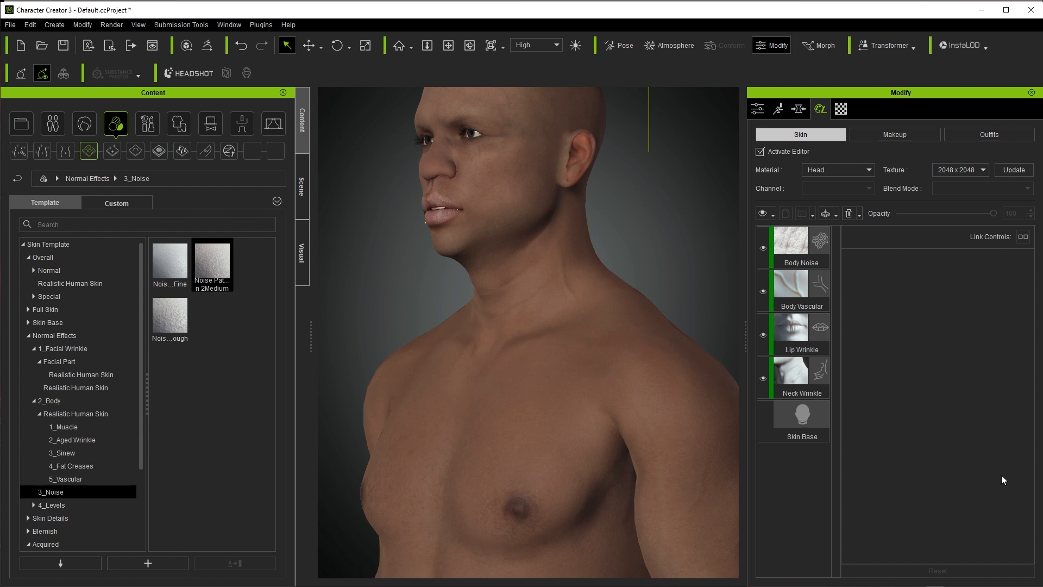
scroll(560, 417, up, 10)
middle_drag(587, 433, 551, 379)
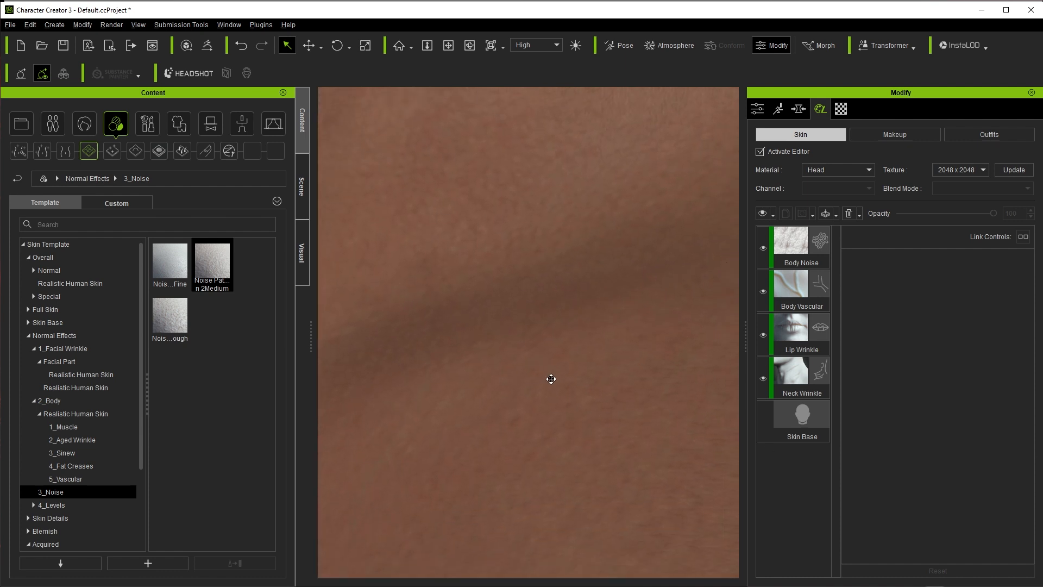
scroll(624, 383, down, 10)
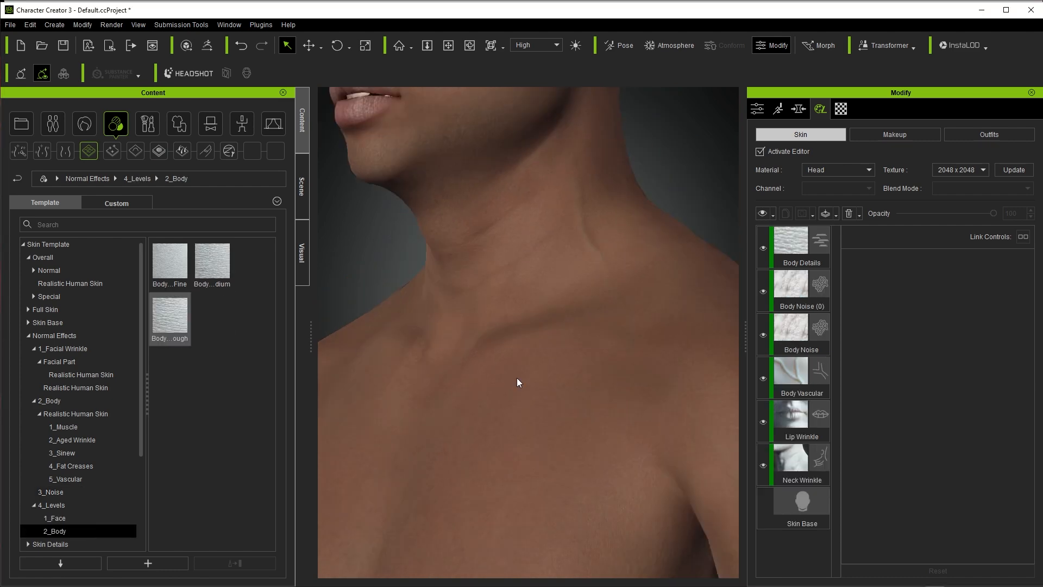
Apply the Elbow Decal from the skin decals to the arm and show the skin layers of the Arm material.
scroll(511, 412, up, 10)
middle_drag(498, 489, 519, 252)
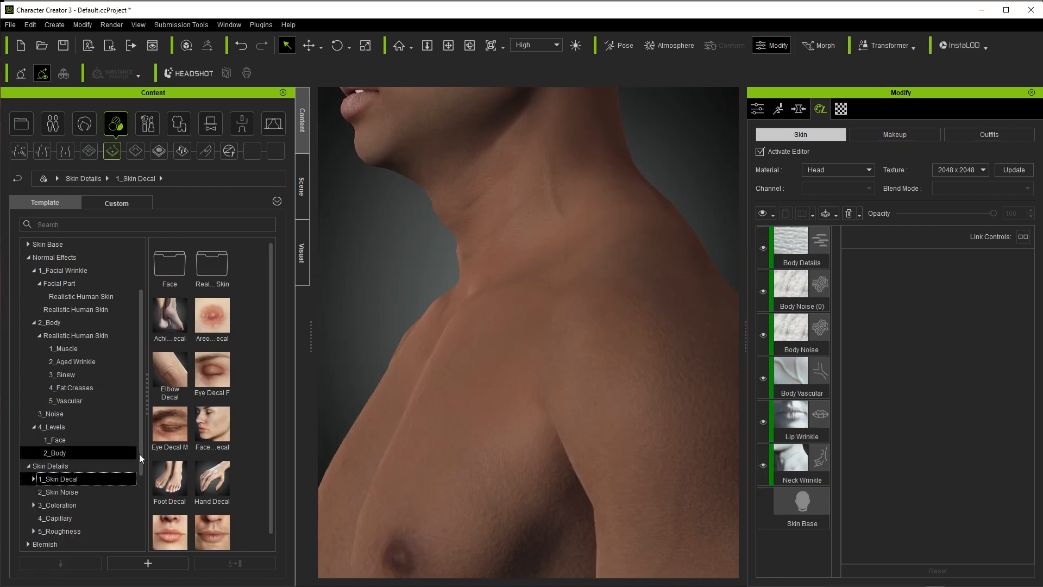
scroll(478, 310, up, 10)
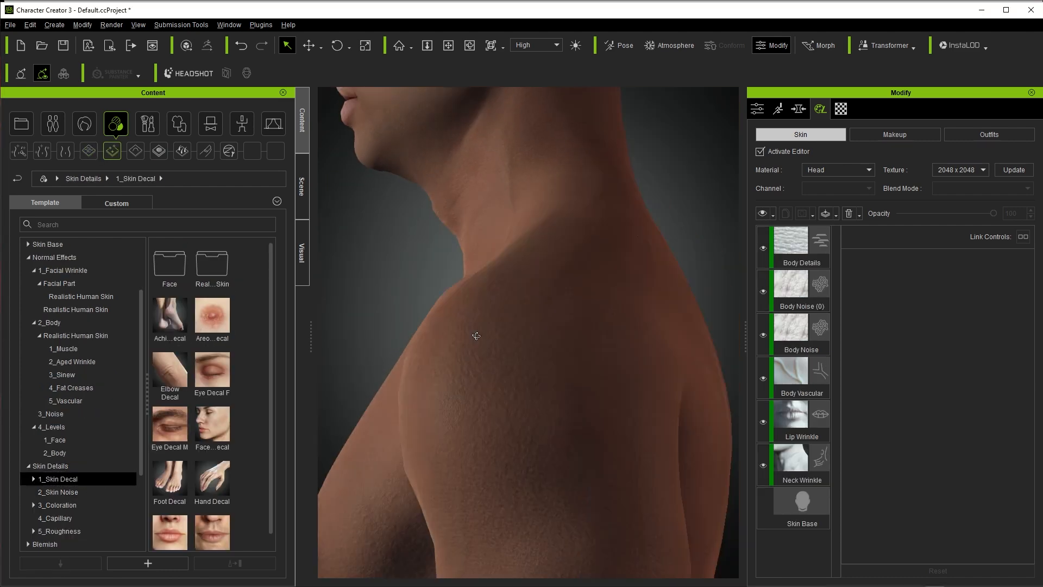
drag(183, 373, 491, 417)
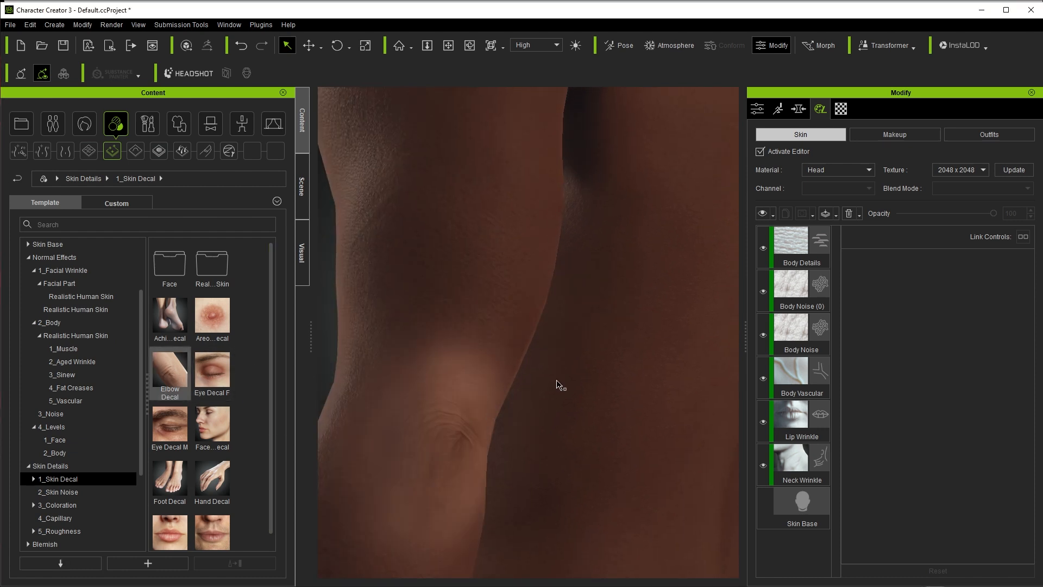
click(829, 170)
click(820, 197)
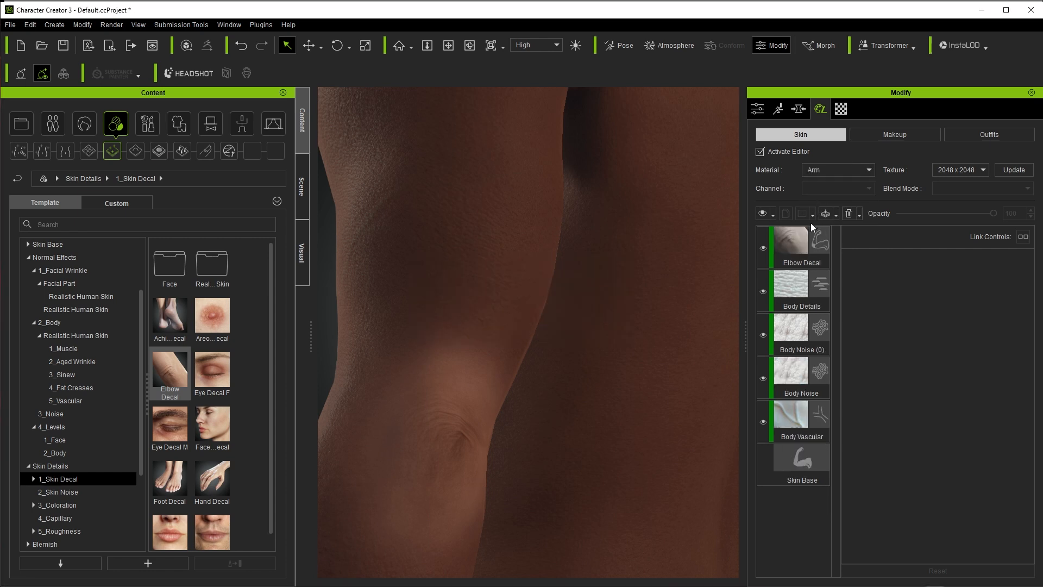
On the Elbow Decal layer, try a lower base color opacity, restore it to 1.00, and set the brightness to -0.43.
click(803, 242)
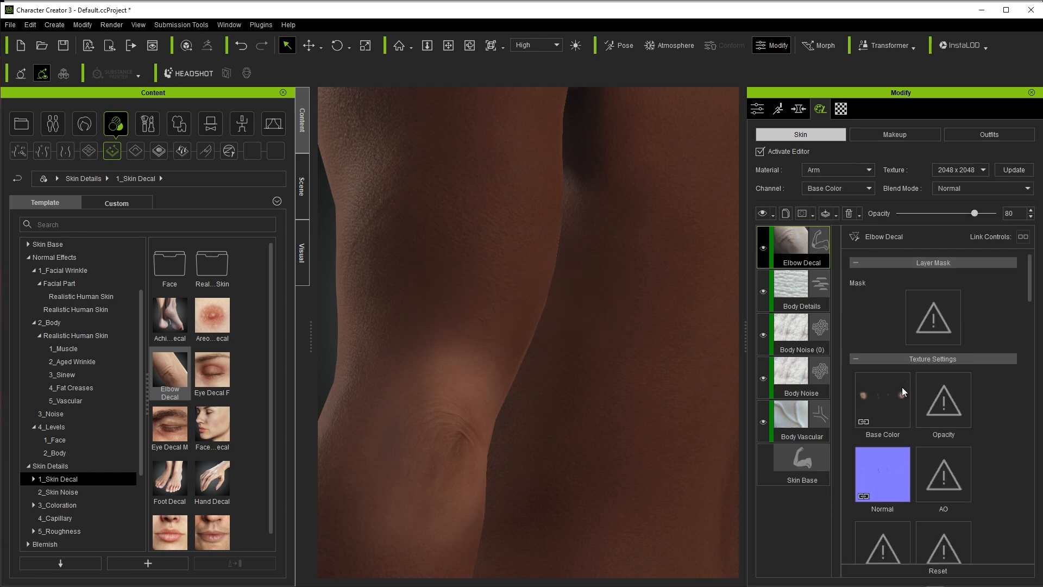
drag(1032, 296, 1031, 411)
drag(970, 381, 843, 383)
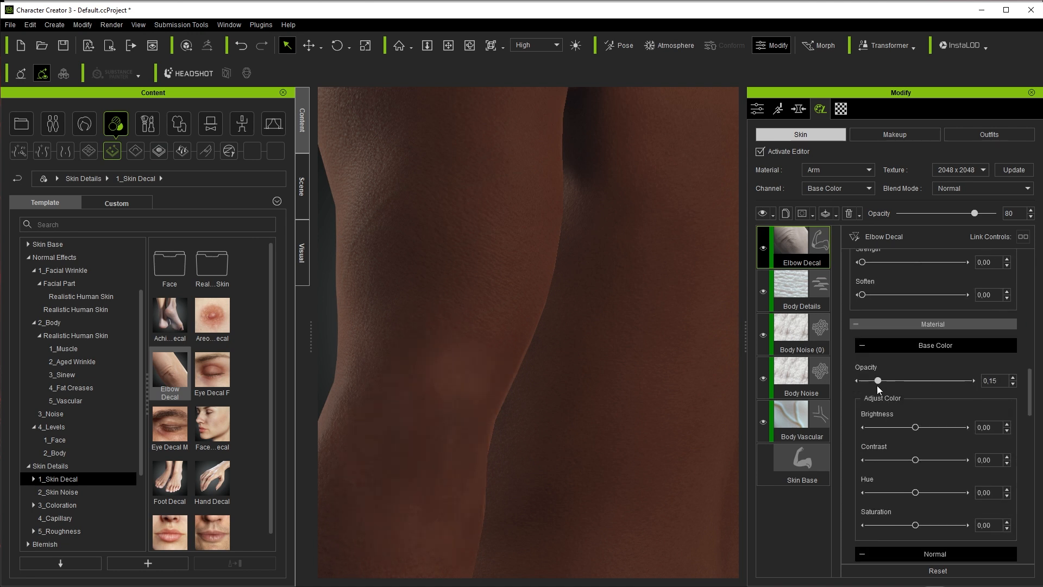
click(917, 380)
drag(915, 427, 896, 427)
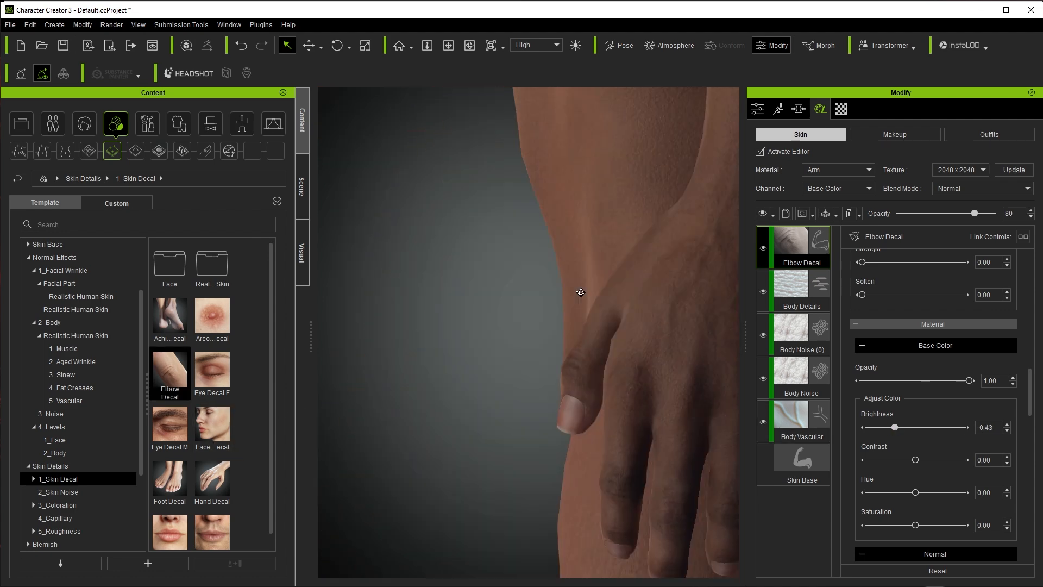
Add the Hand Decal as a new layer and set its base color brightness to about -0.17, contrast 0.07 and hue -0.02.
double_click(212, 478)
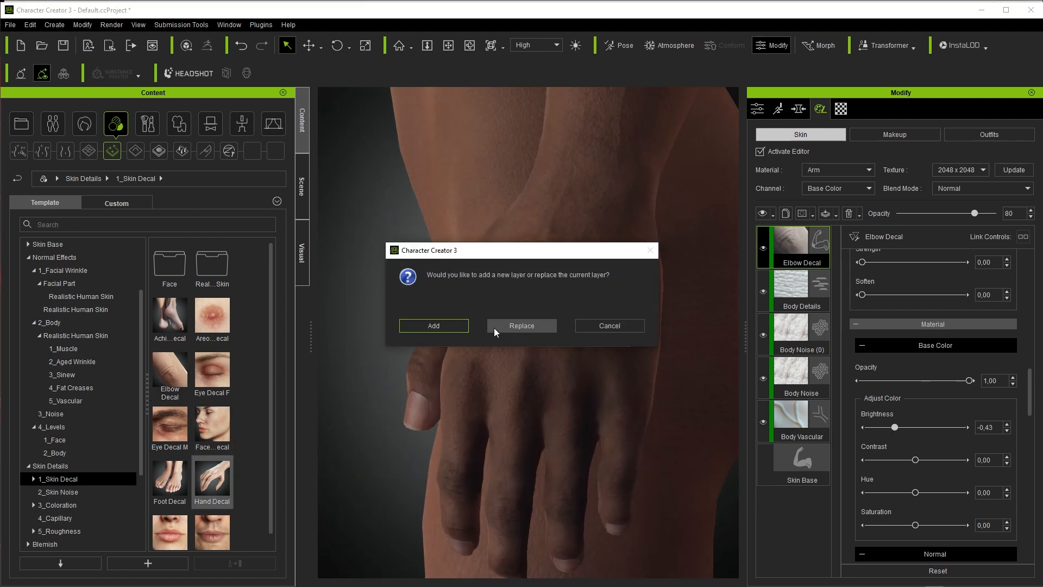
click(433, 326)
drag(1027, 292, 1030, 396)
drag(915, 409, 905, 413)
drag(920, 473, 915, 476)
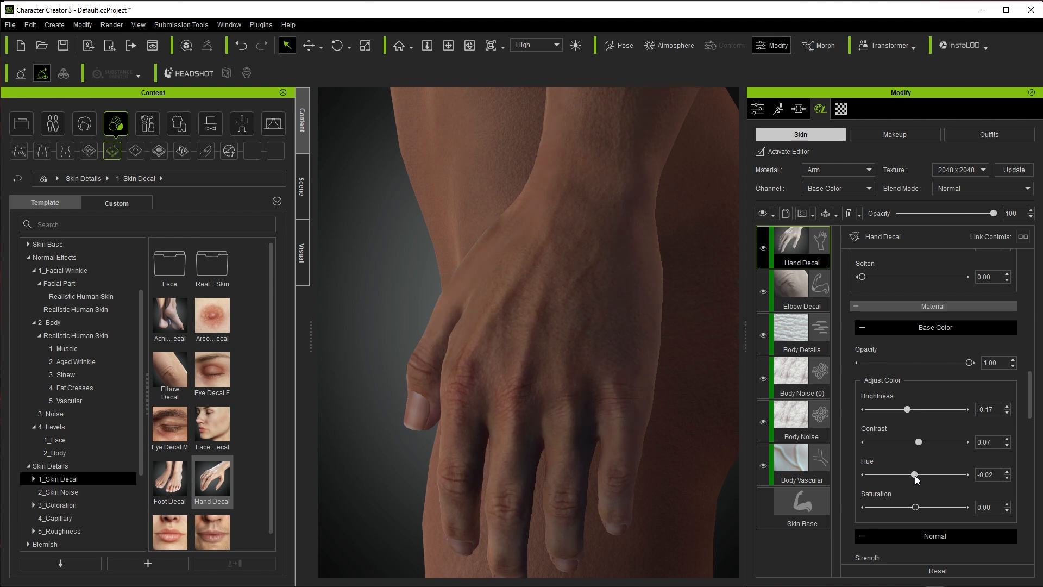
drag(907, 409, 905, 408)
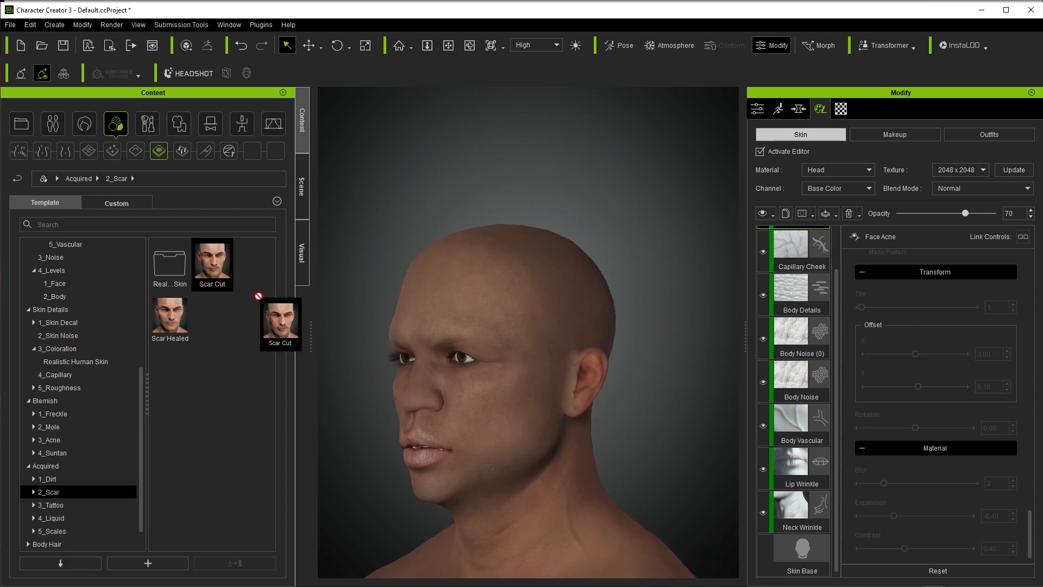
Apply the Scar Cut effect to the face and adjust the bevel expansion in the Scar layer's base settings.
drag(263, 315, 480, 448)
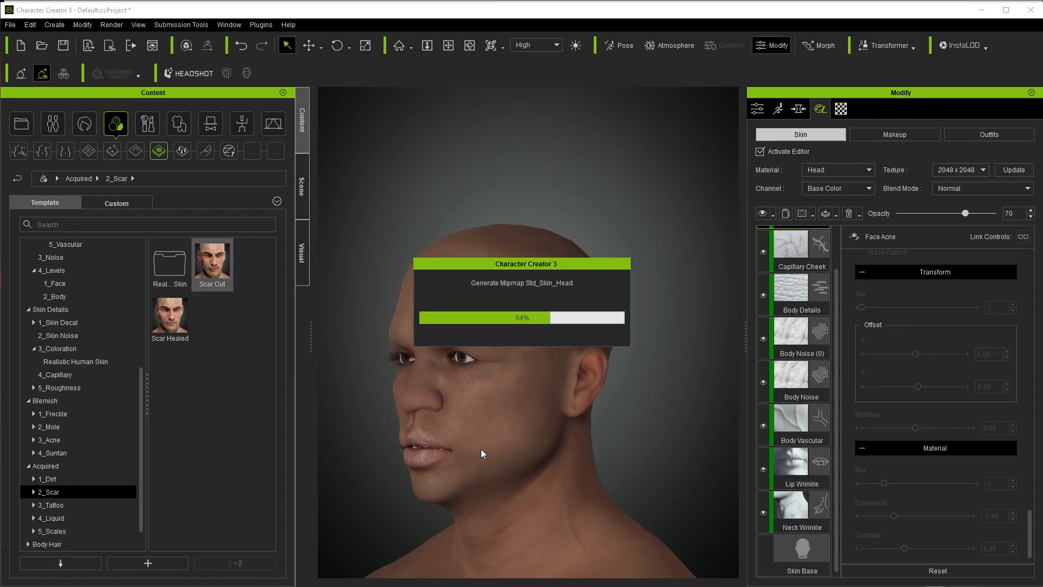
click(809, 263)
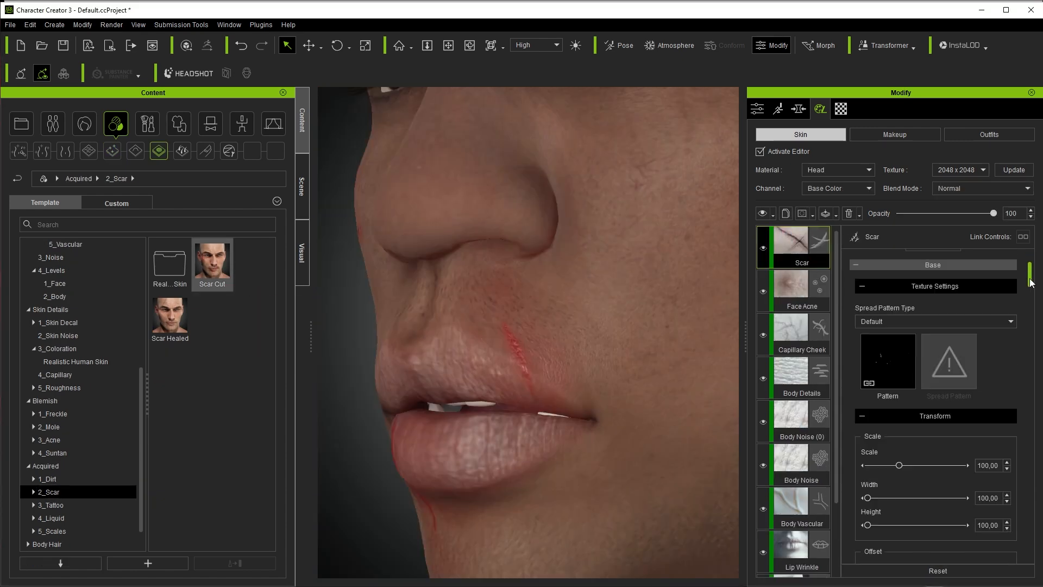
drag(1028, 278, 1029, 306)
drag(919, 359, 972, 363)
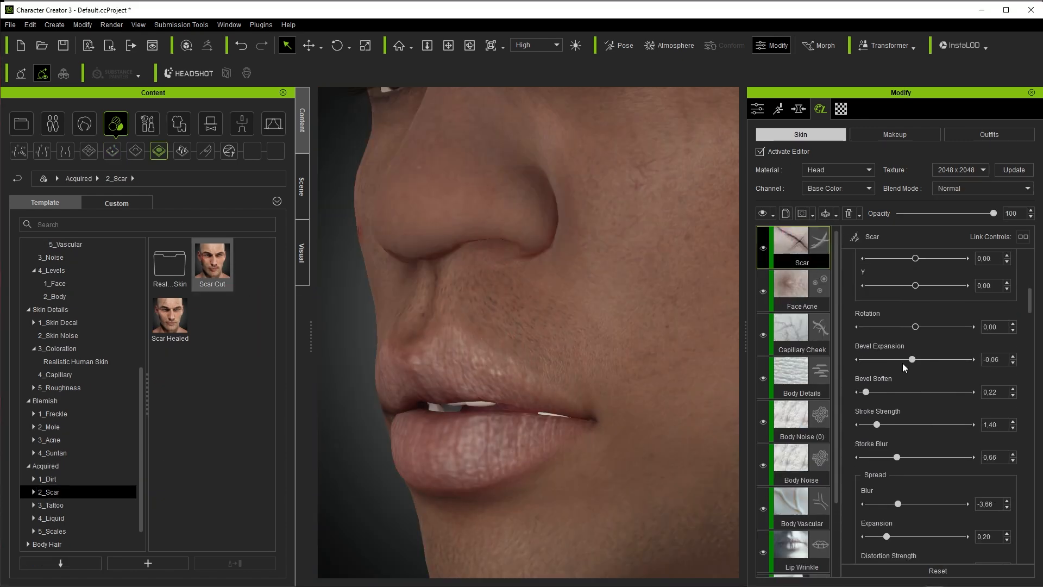
Set the scar's material color to dark red, increase its color expansion, and inspect the cut above the lip.
scroll(904, 364, down, 5)
click(868, 398)
click(575, 400)
scroll(1002, 475, down, 3)
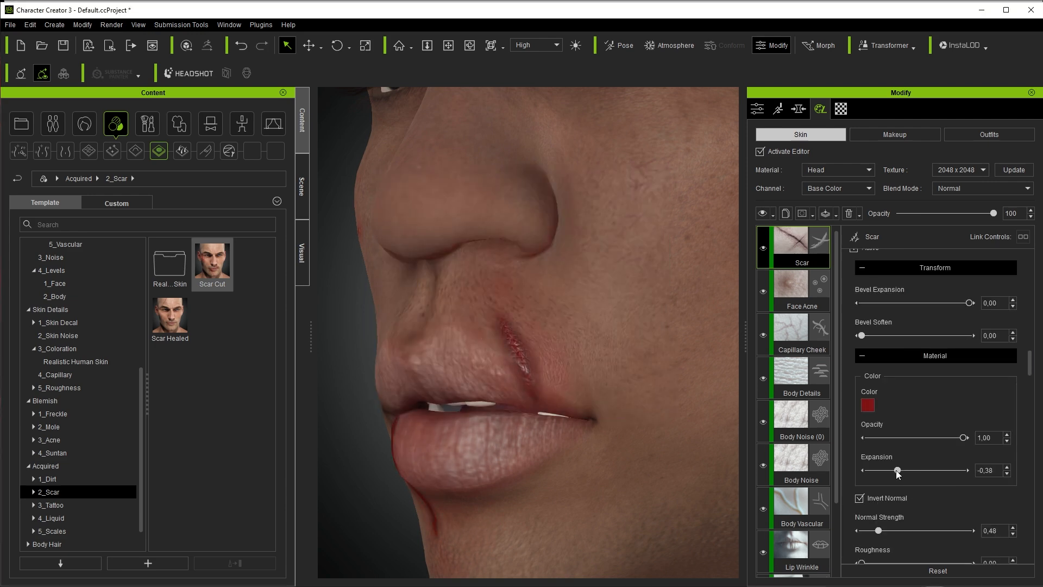
drag(896, 471, 915, 470)
scroll(853, 471, down, 8)
scroll(528, 332, down, 5)
right_drag(528, 353, 771, 244)
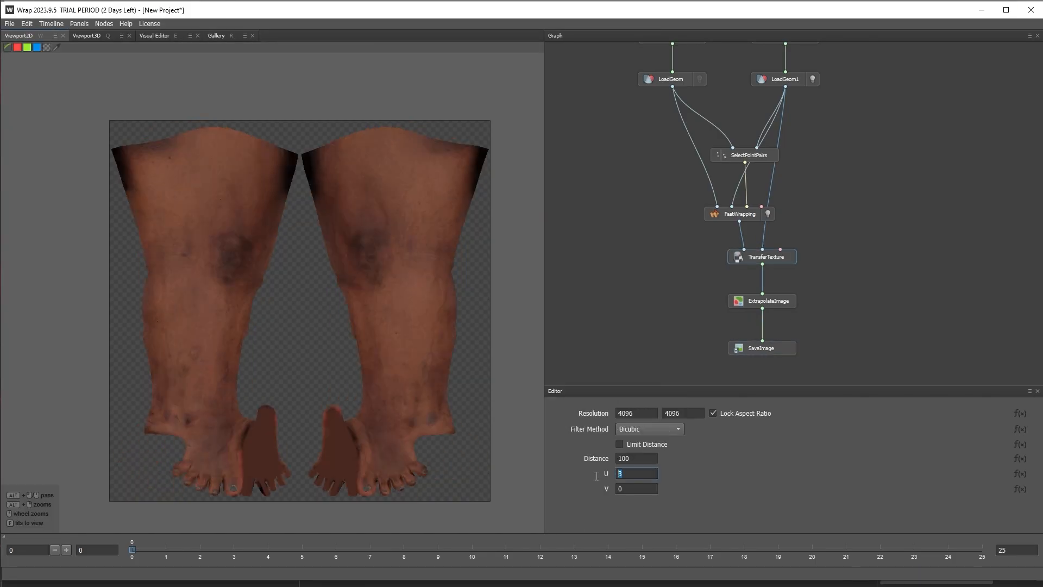